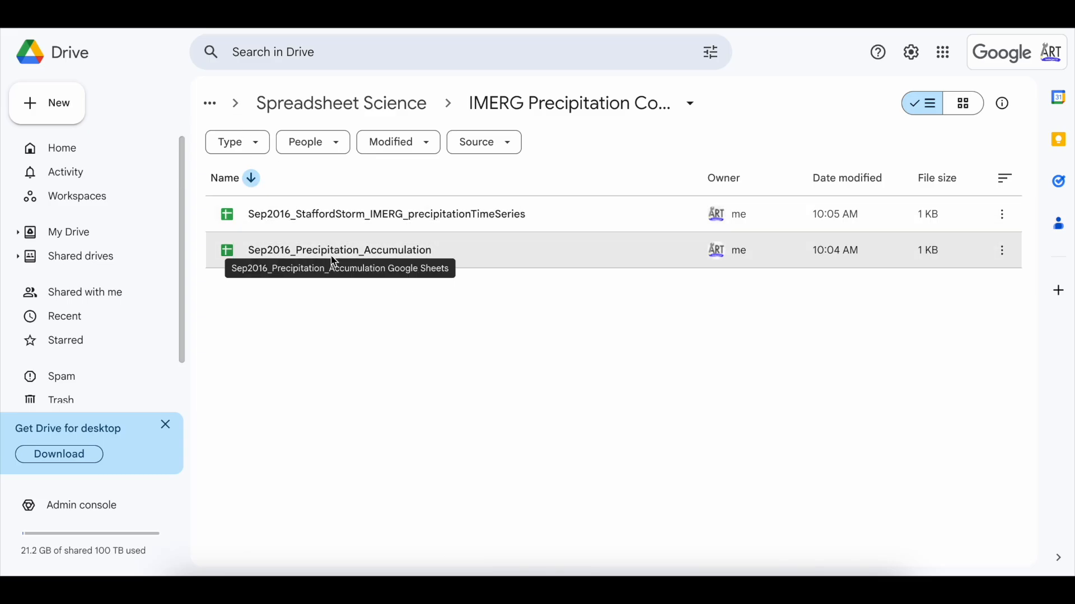
Step: Create a new blank Google Sheets spreadsheet in the current folder and name it Sep2016_Precipitation_IMERGData_StaffordVA
click(58, 104)
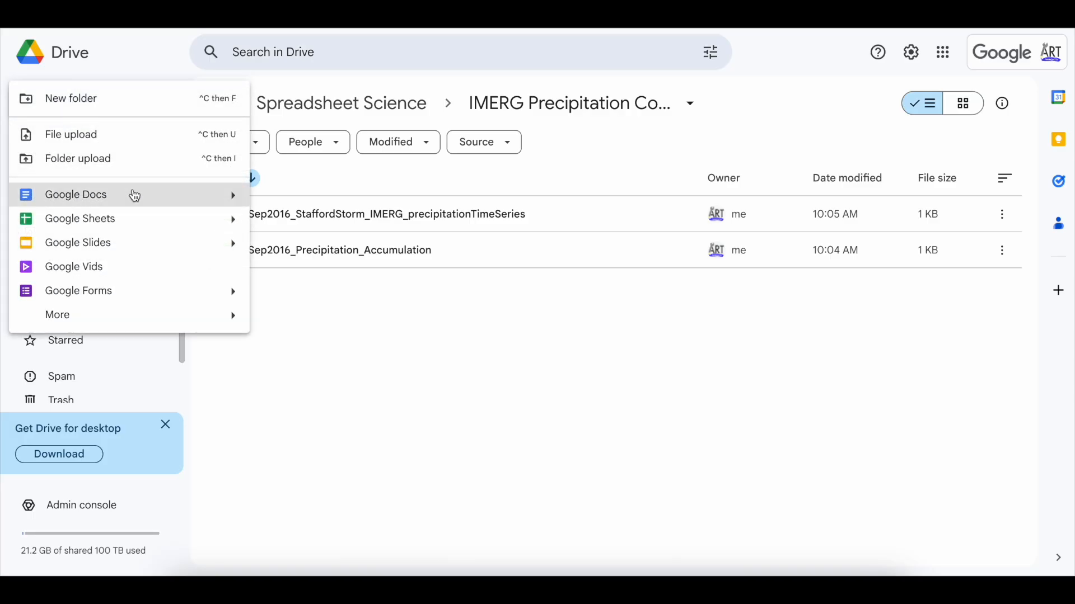
click(135, 218)
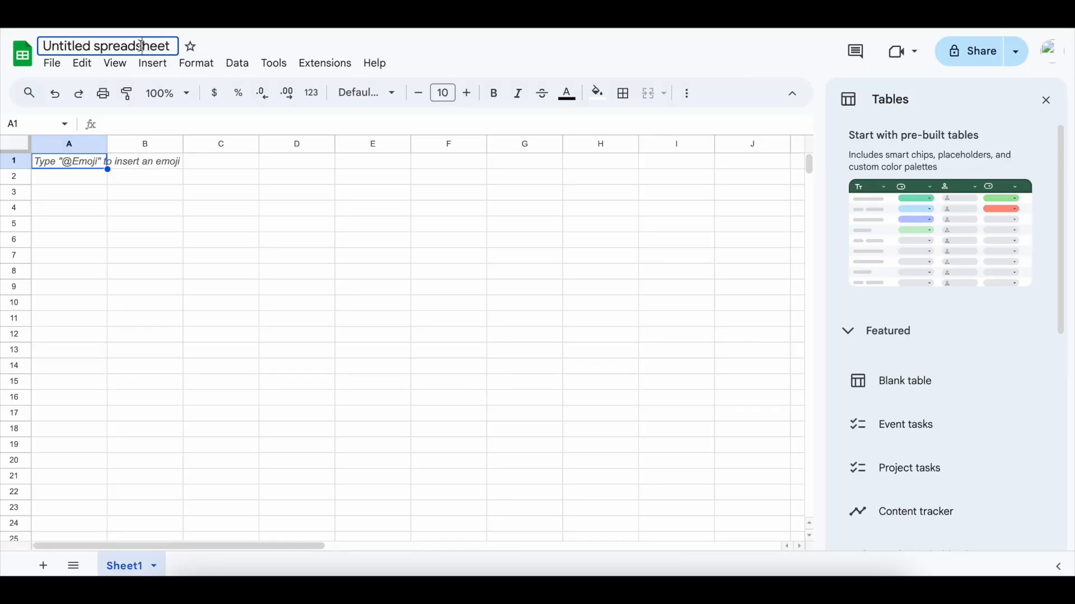
click(142, 45)
text(Sep2016)
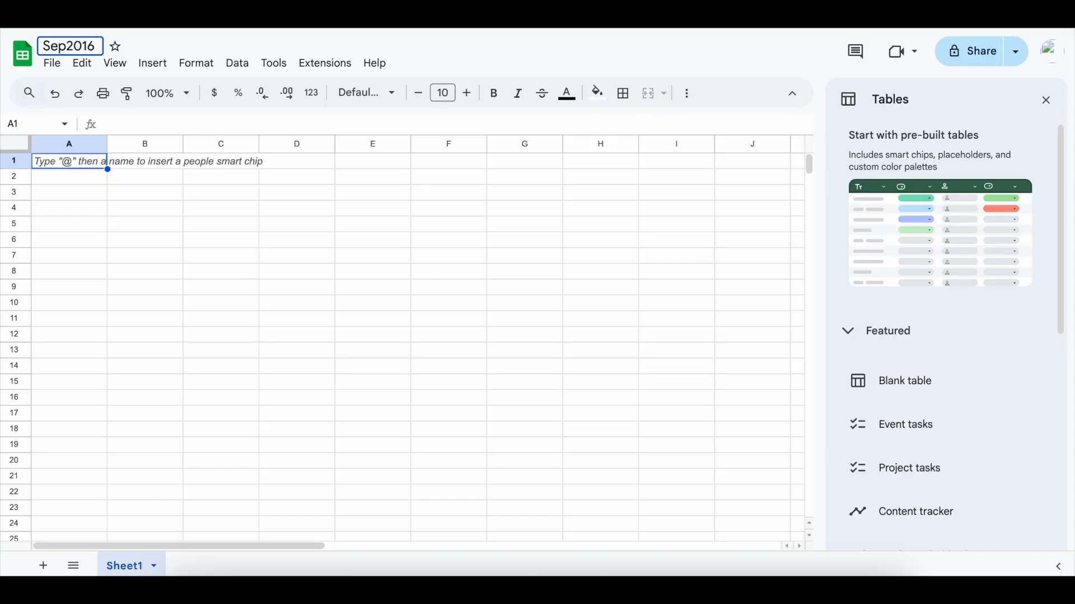
text(_Precipitation)
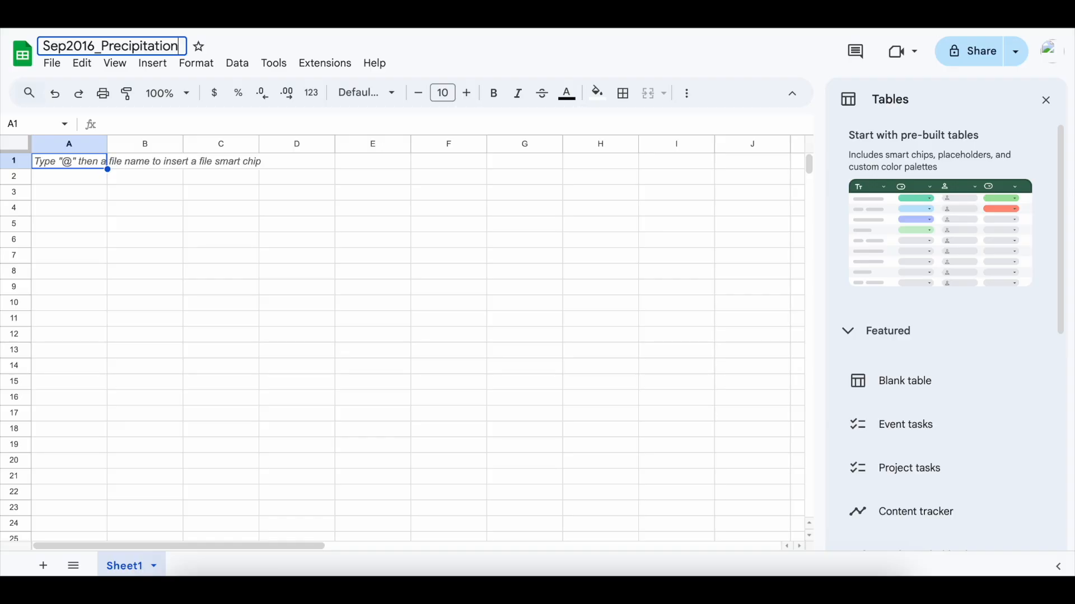
text(_Data)
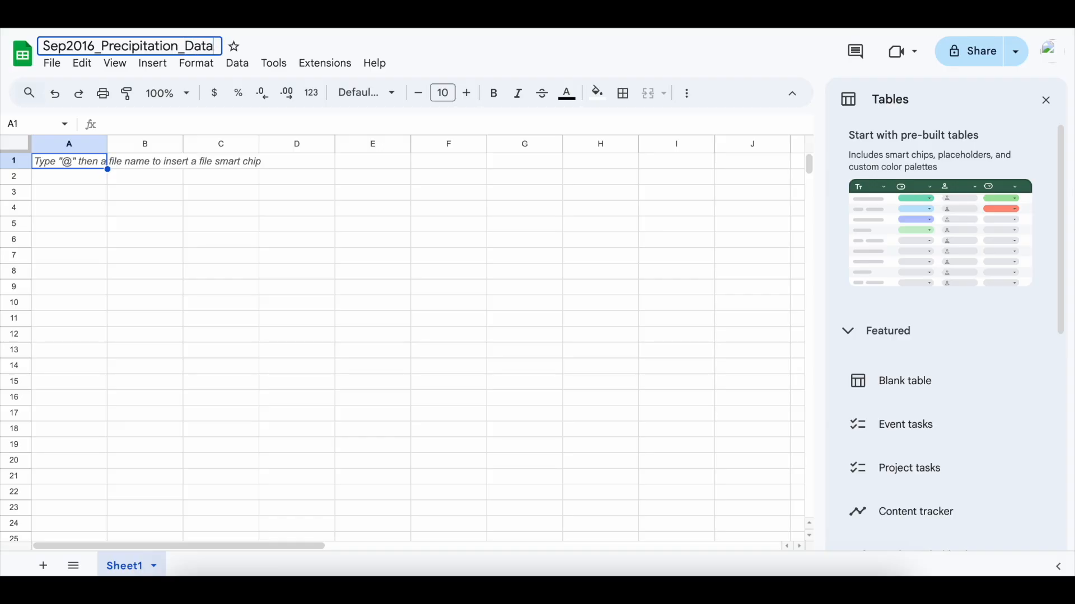
click(185, 46)
text(IMERG)
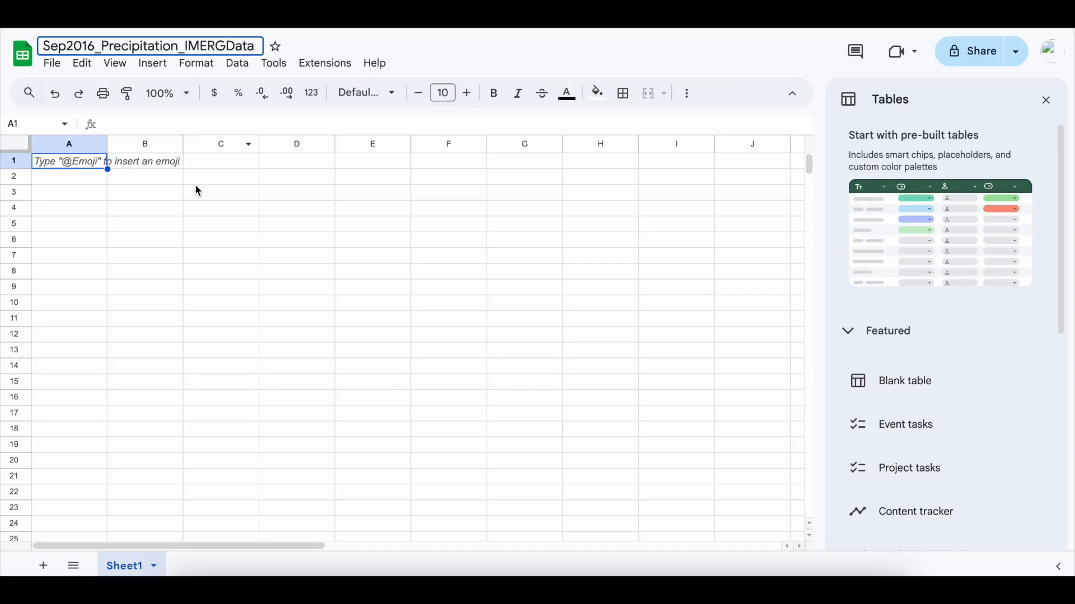
key(End)
text(_StaffordVA)
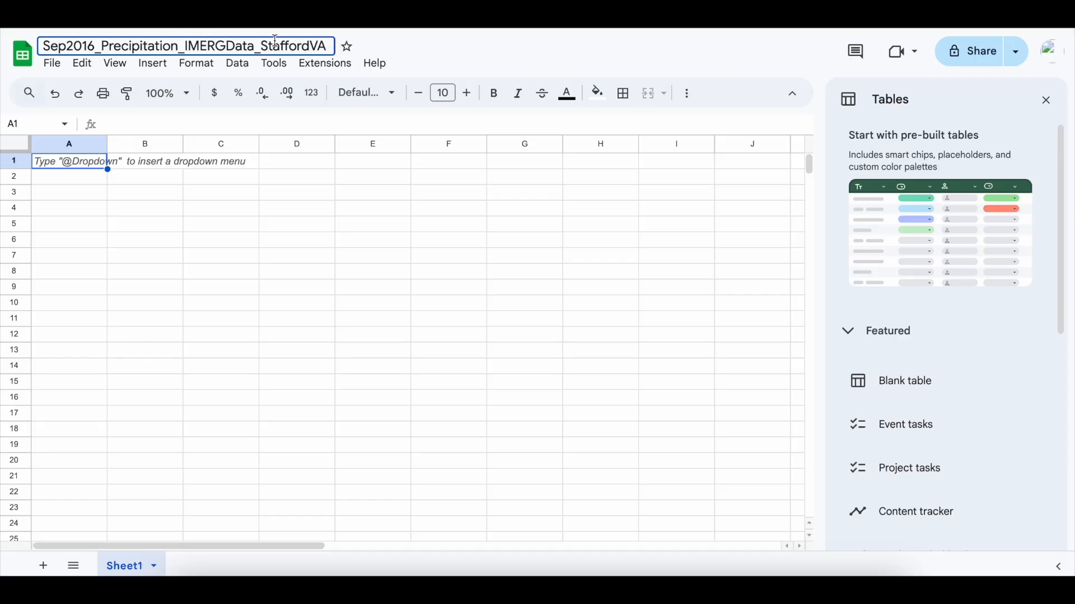
drag(261, 46, 332, 47)
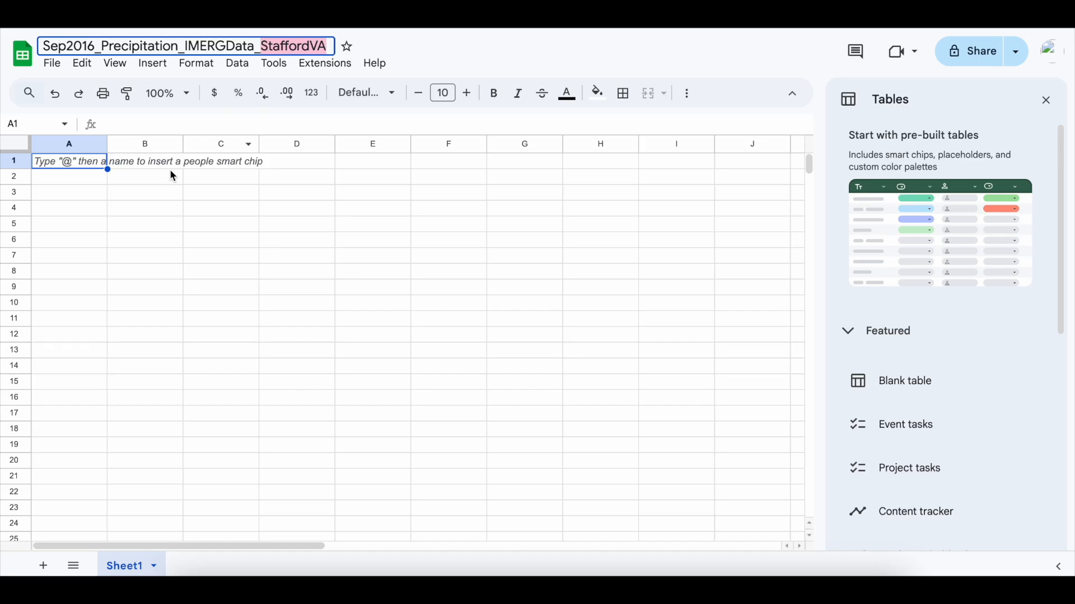
click(77, 167)
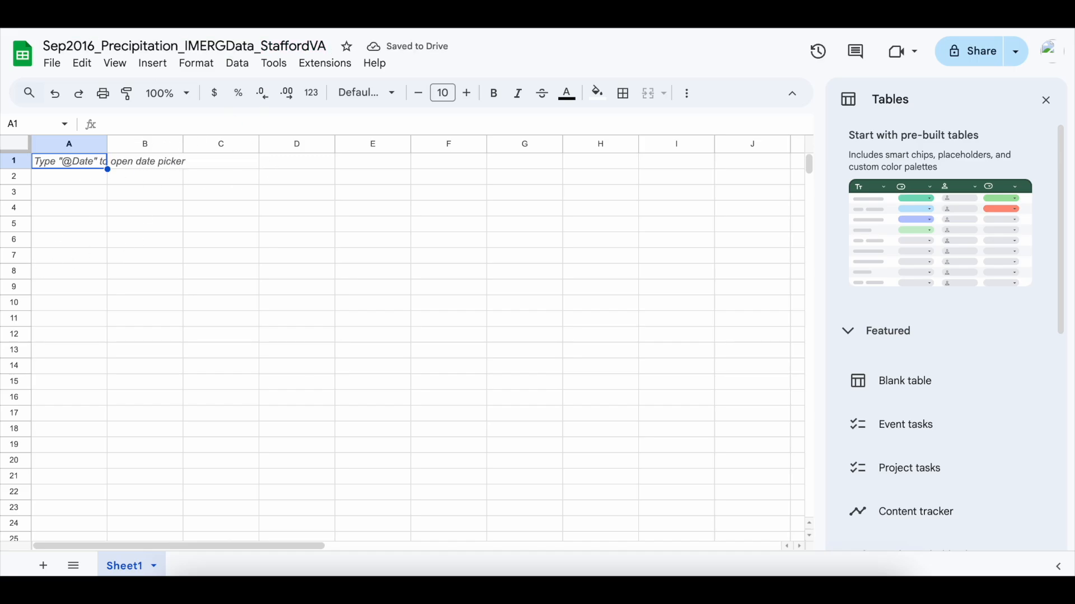
Step: Copy the entire contents of Sep2016_StaffordStorm_IMERG_precipitationTimeSeries and paste them into the new spreadsheet starting at cell A1
click(190, 15)
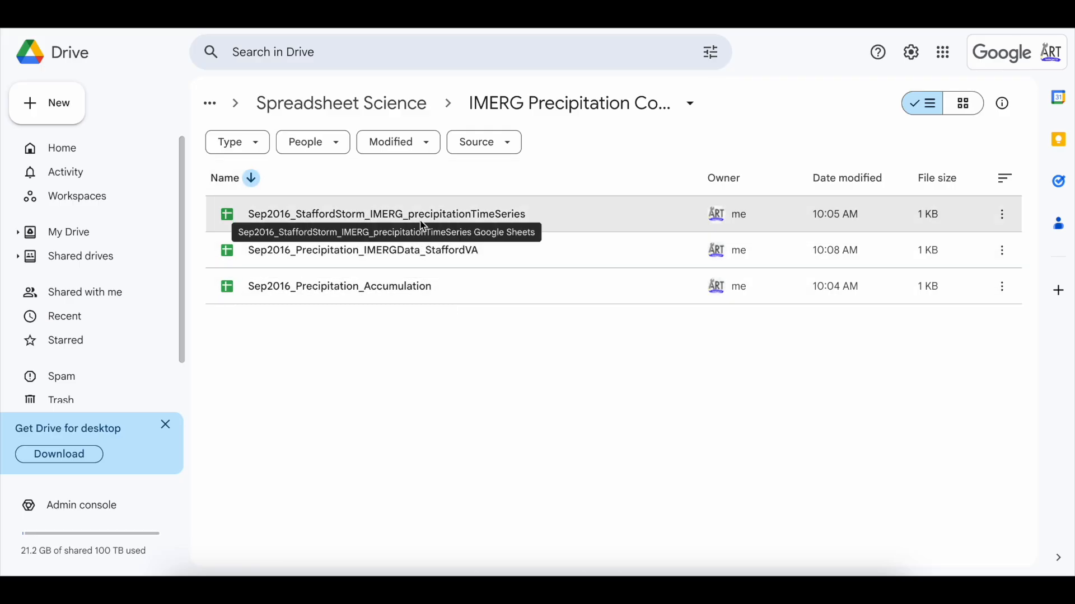
double_click(412, 214)
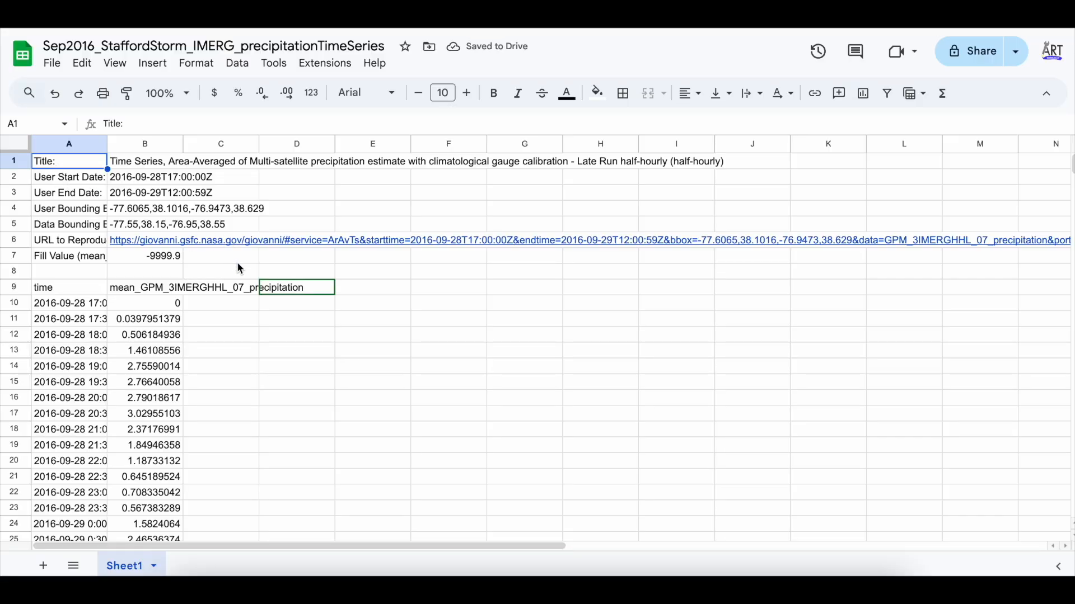
drag(142, 259, 52, 155)
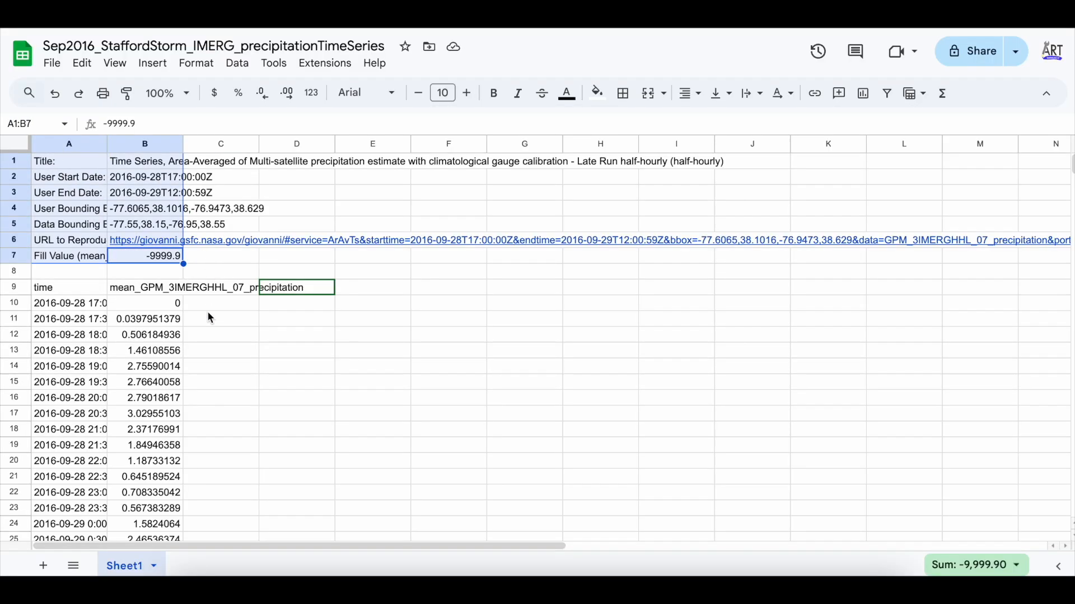
click(198, 199)
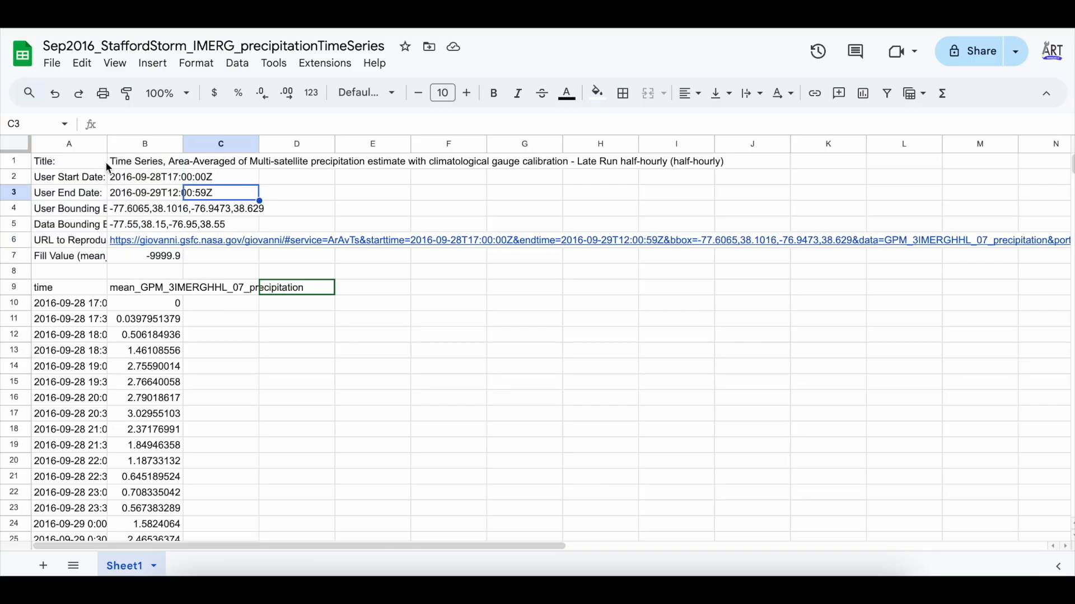
key(ctrl+a)
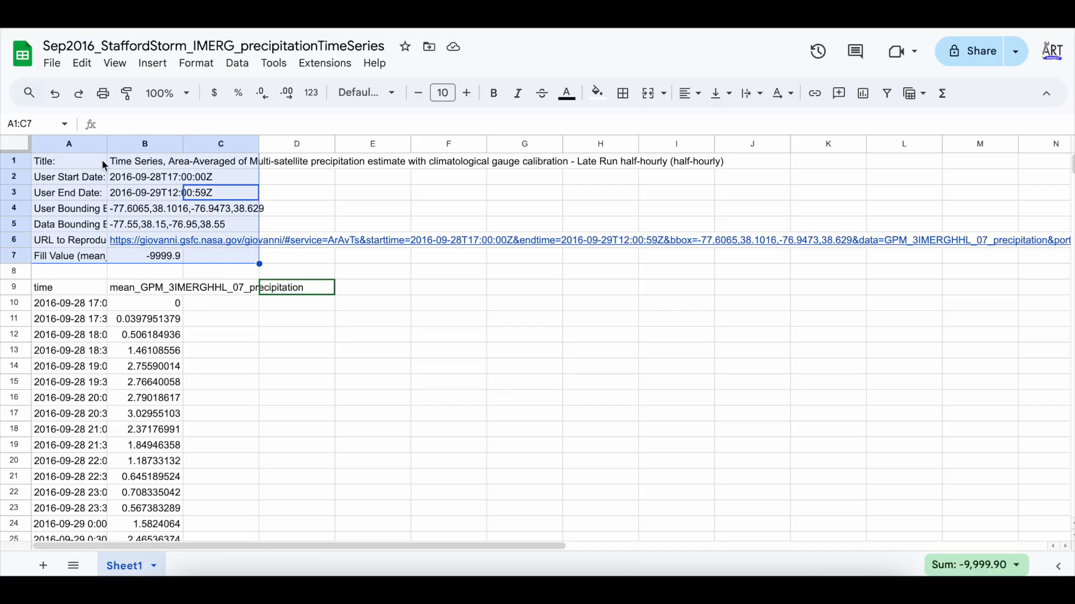
click(270, 335)
key(ctrl+a)
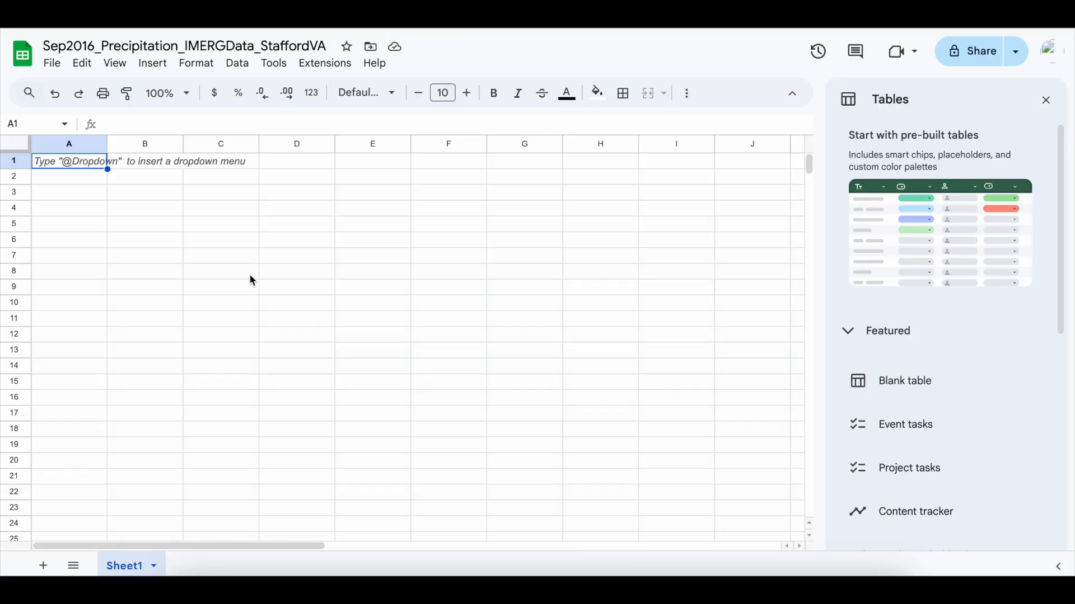
key(ctrl+v)
Step: Rename Sheet1 of the new spreadsheet as TimeSeries
right_click(126, 571)
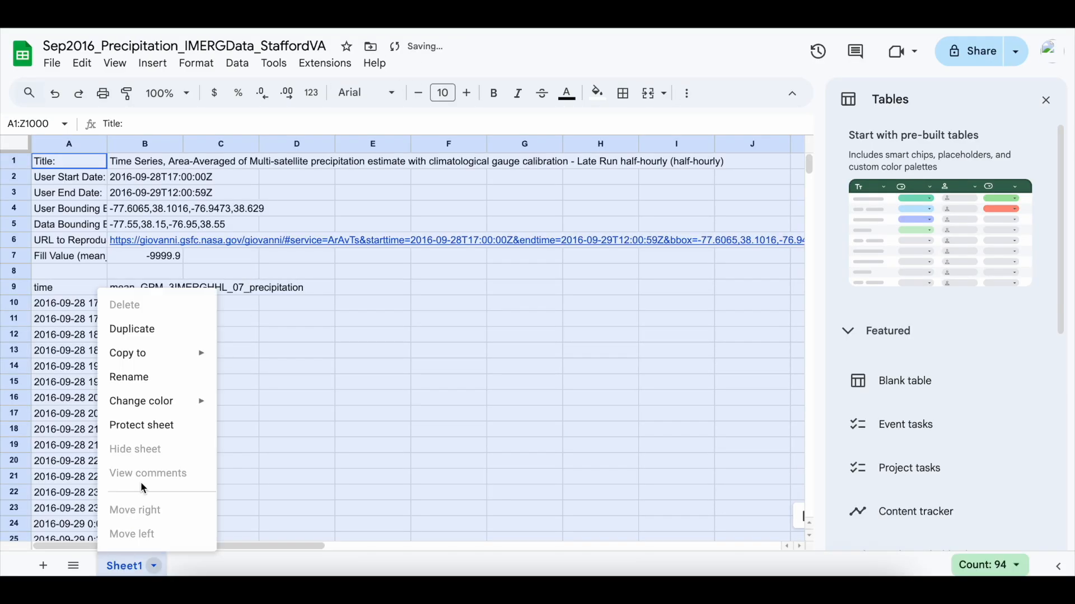
click(168, 379)
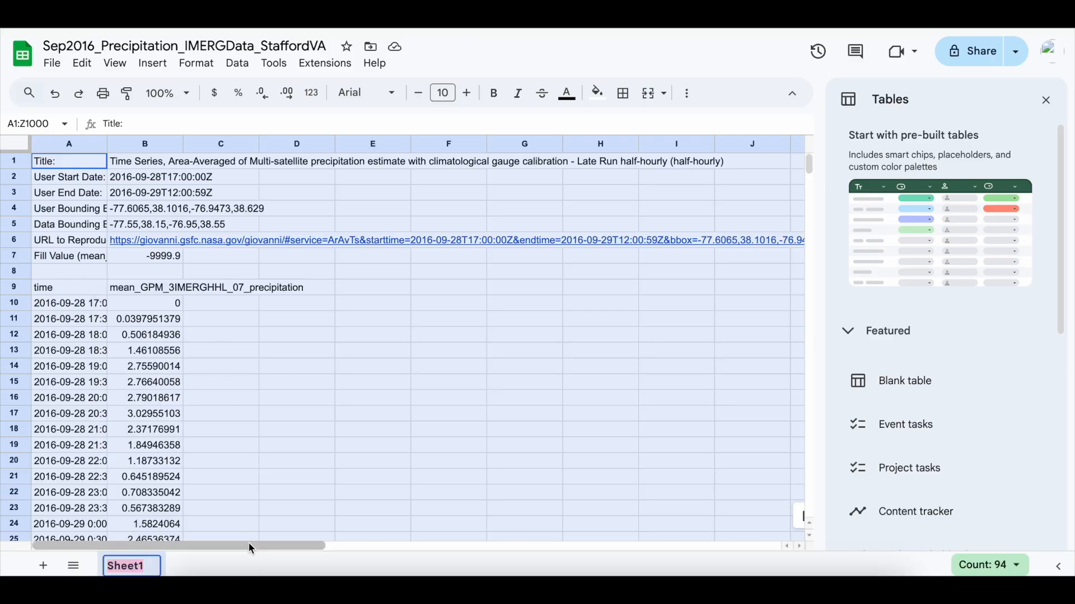
text(TimeSeries)
key(Return)
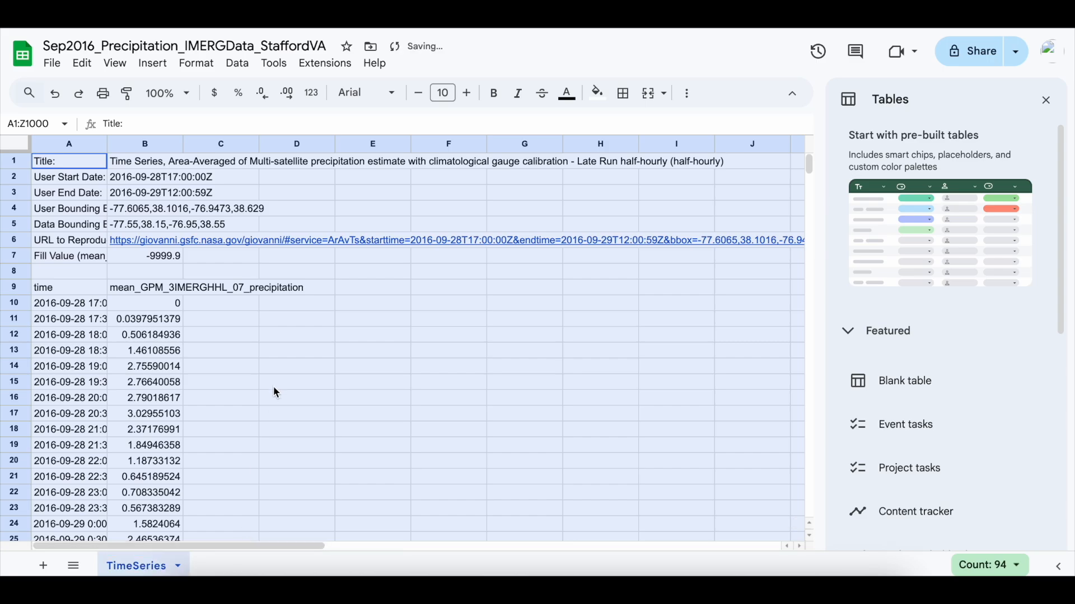
click(298, 338)
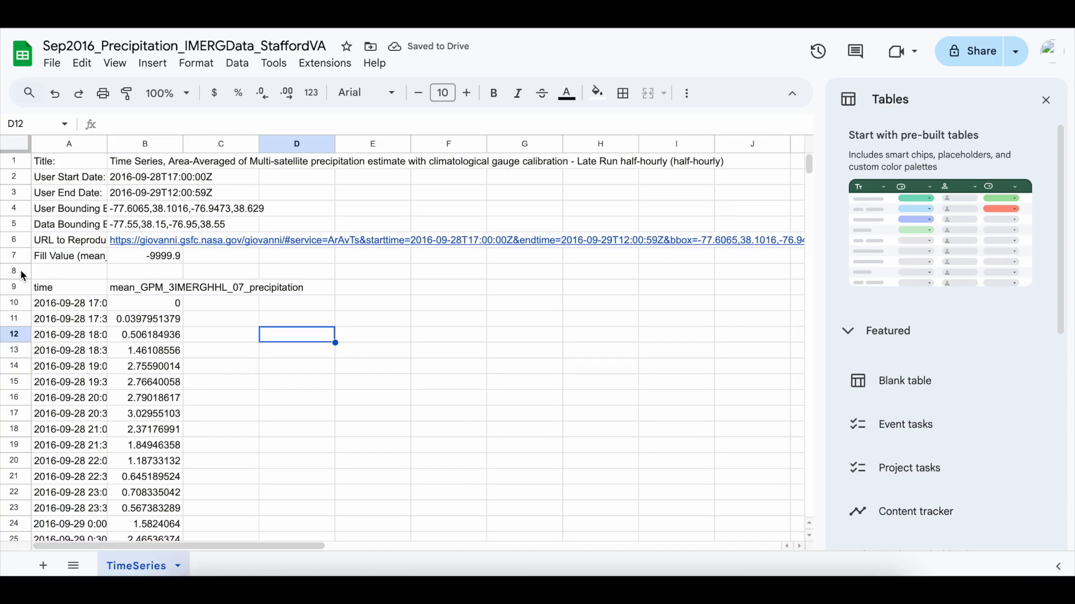
Step: Delete metadata rows 1 to 8 above the time and precipitation column headers
drag(20, 271, 25, 155)
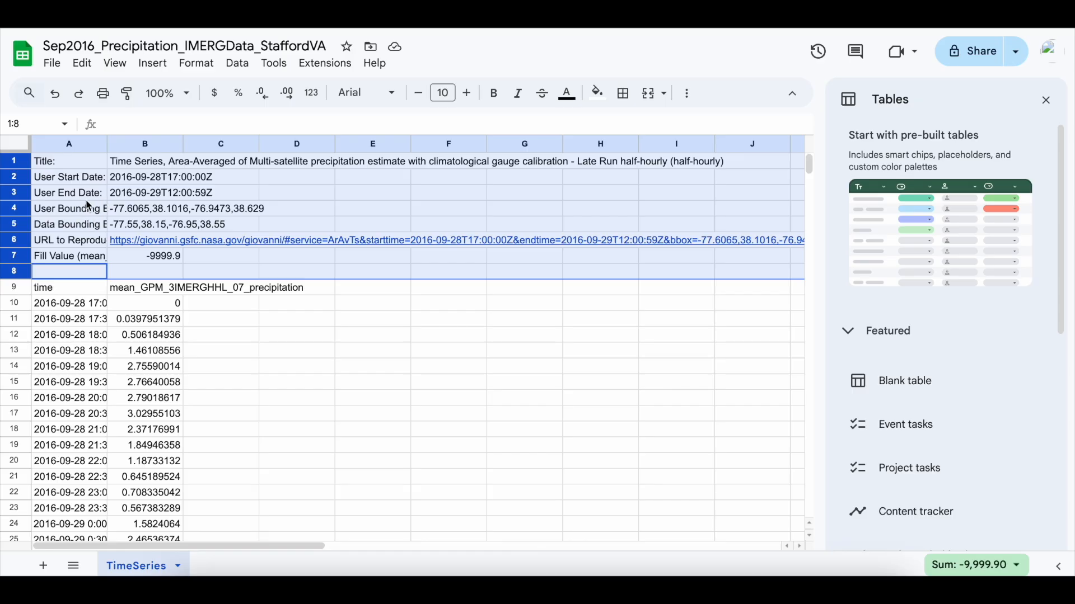
right_click(18, 225)
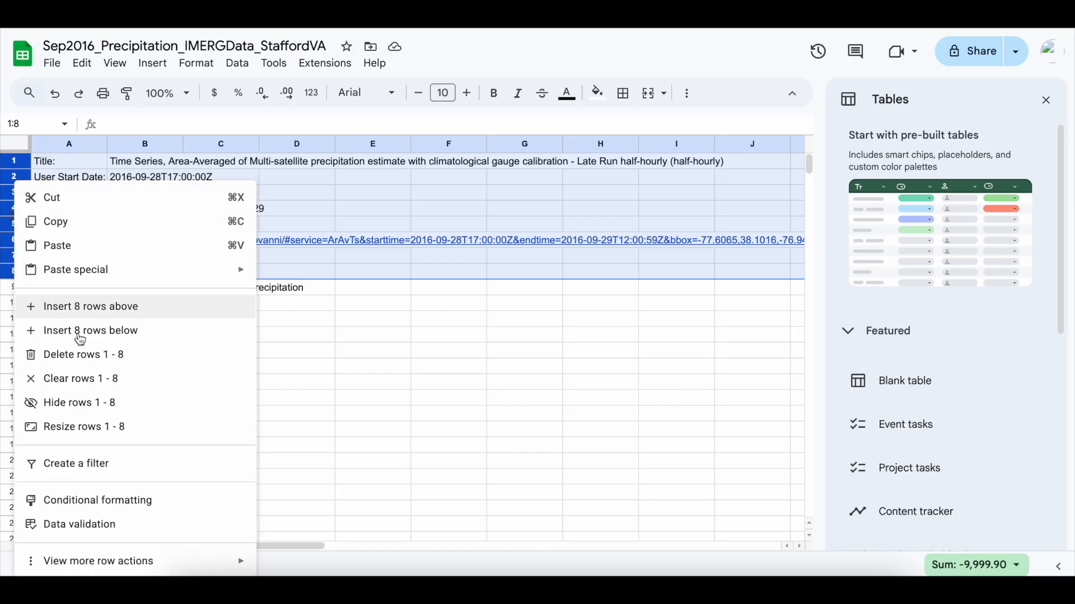
click(157, 355)
click(429, 291)
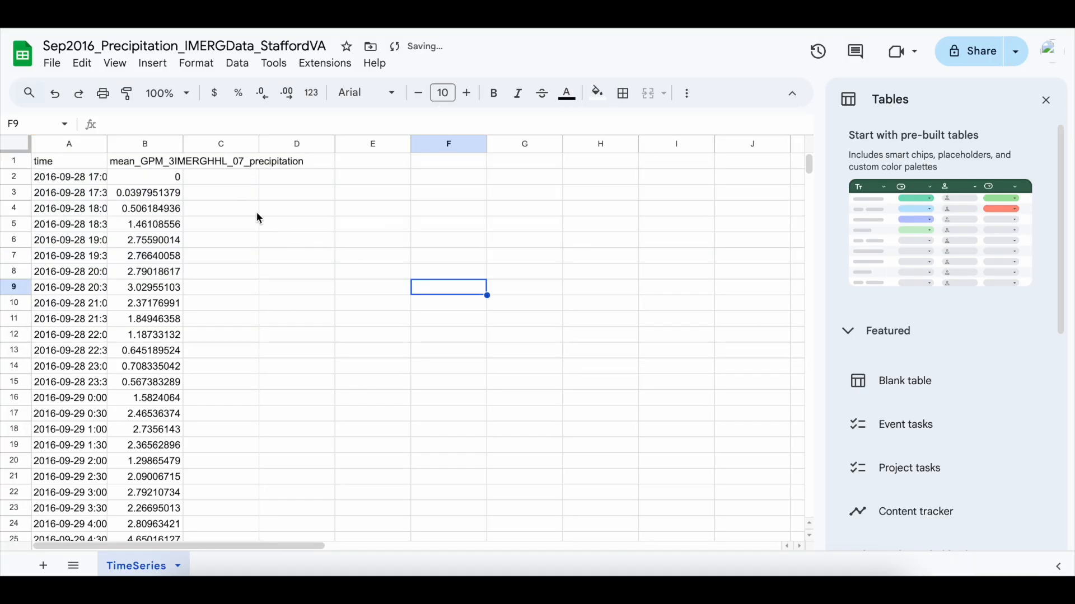
Step: Look through the remaining time and precipitation rows from the header to the end of the data
scroll(216, 220, down, 10)
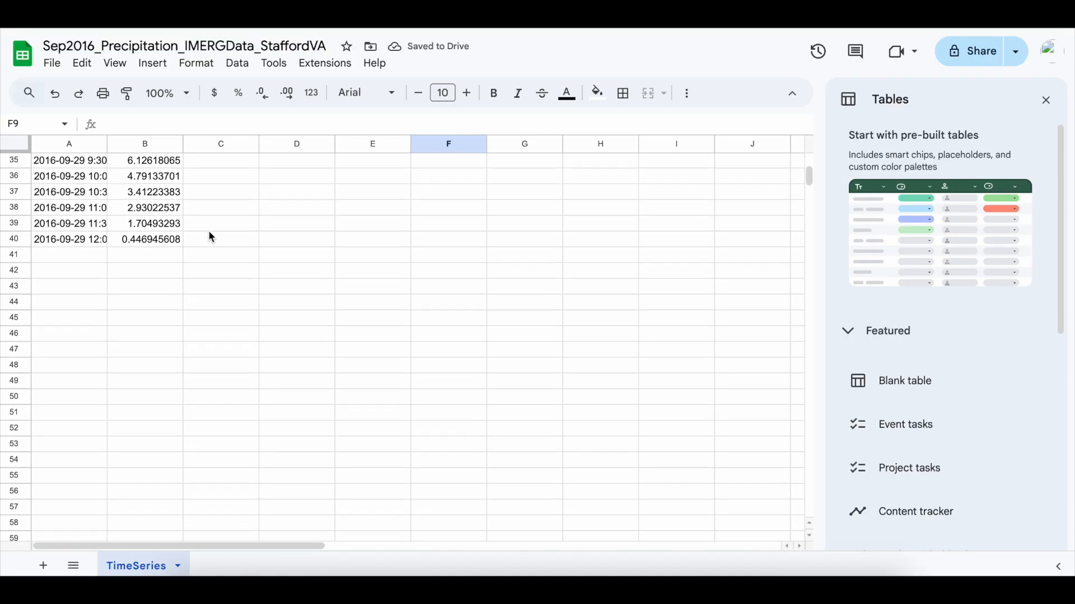
scroll(210, 233, up, 10)
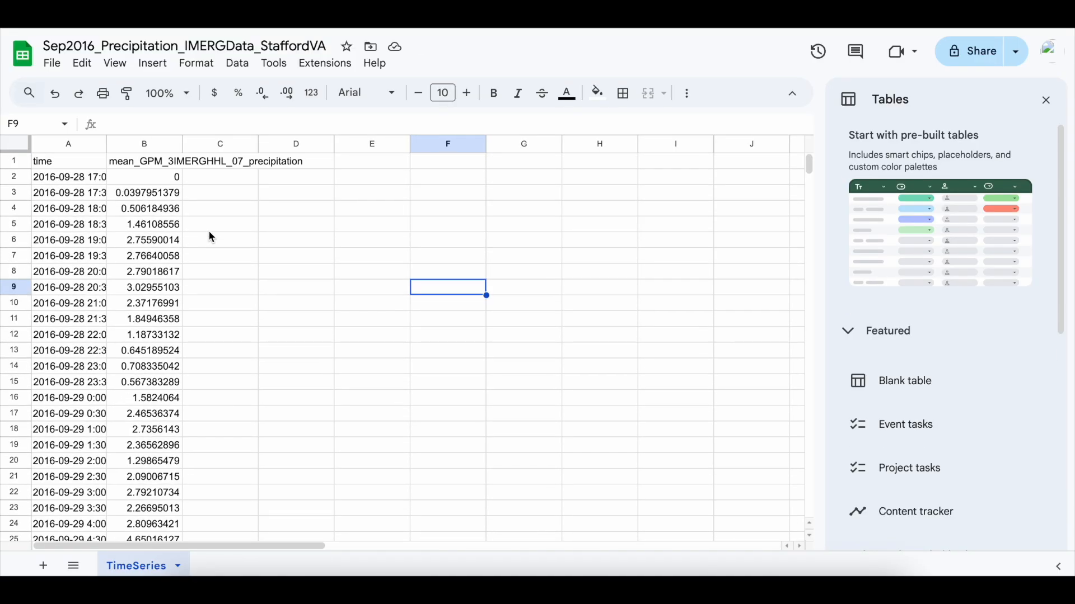
drag(93, 165, 217, 245)
click(244, 232)
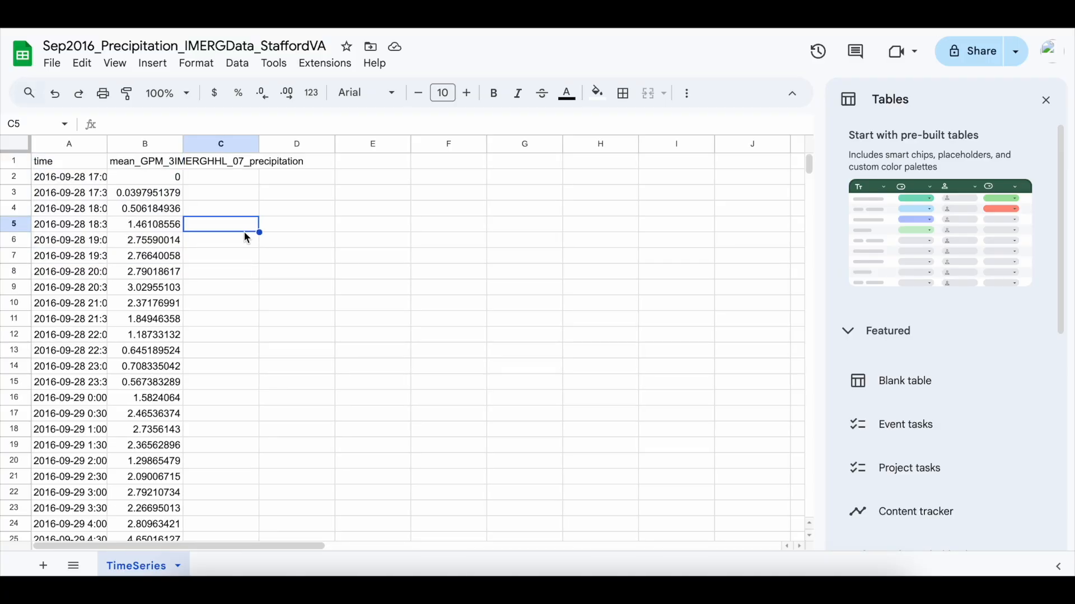
scroll(213, 274, down, 6)
scroll(213, 275, up, 6)
Step: Add a second sheet to the spreadsheet and name it Accumulation
click(42, 566)
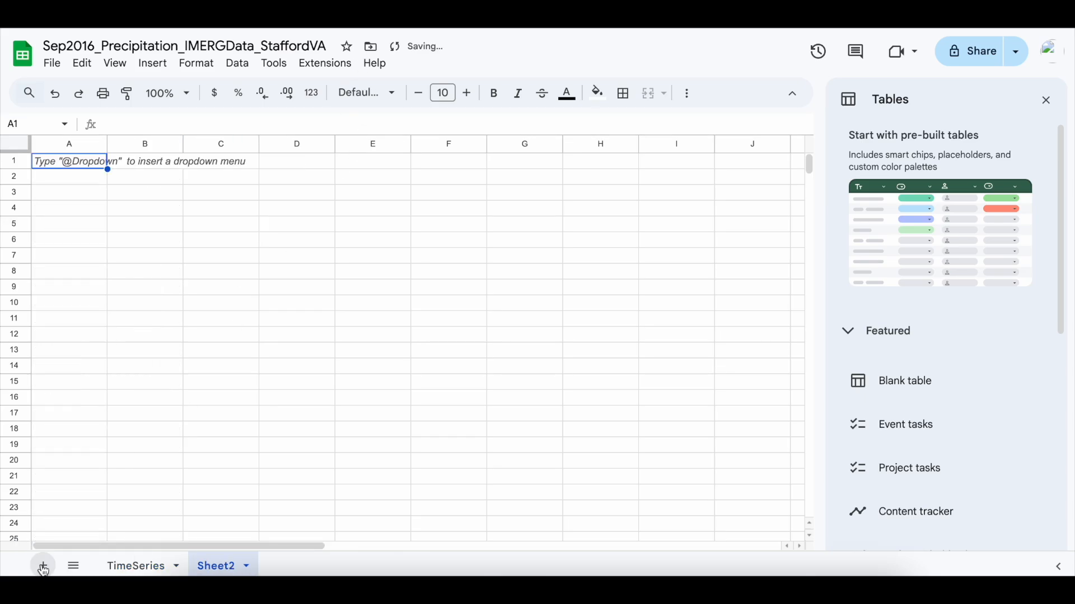
right_click(217, 566)
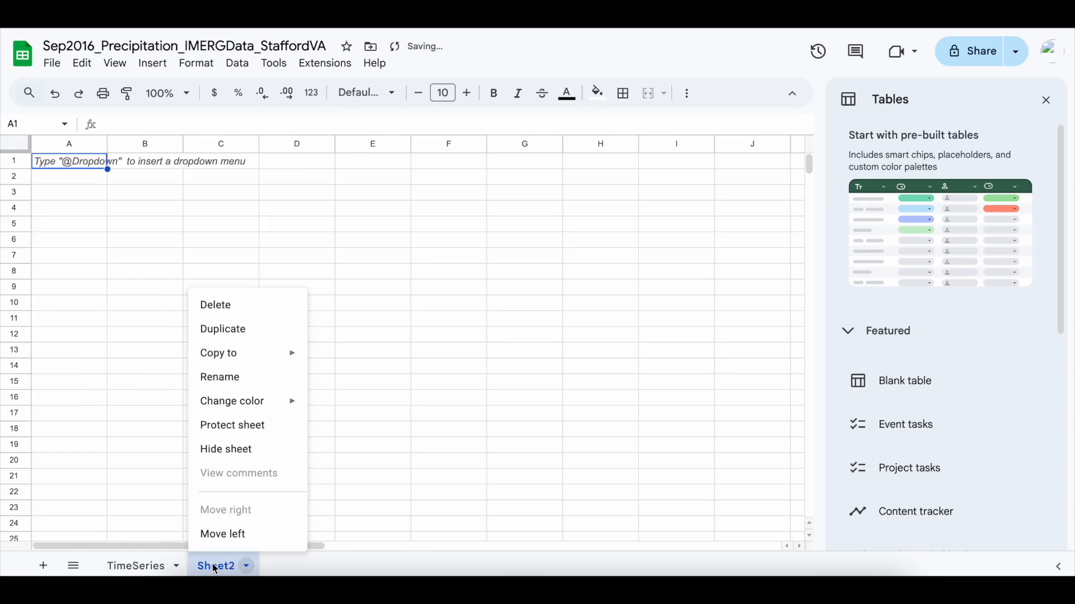
click(223, 377)
text(Accumulation)
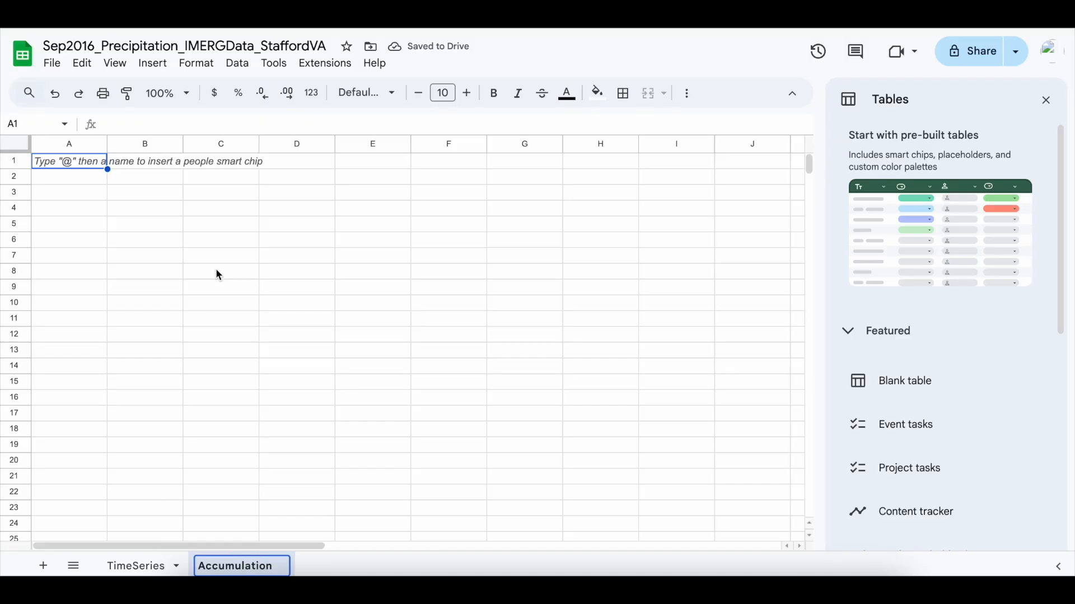
click(180, 228)
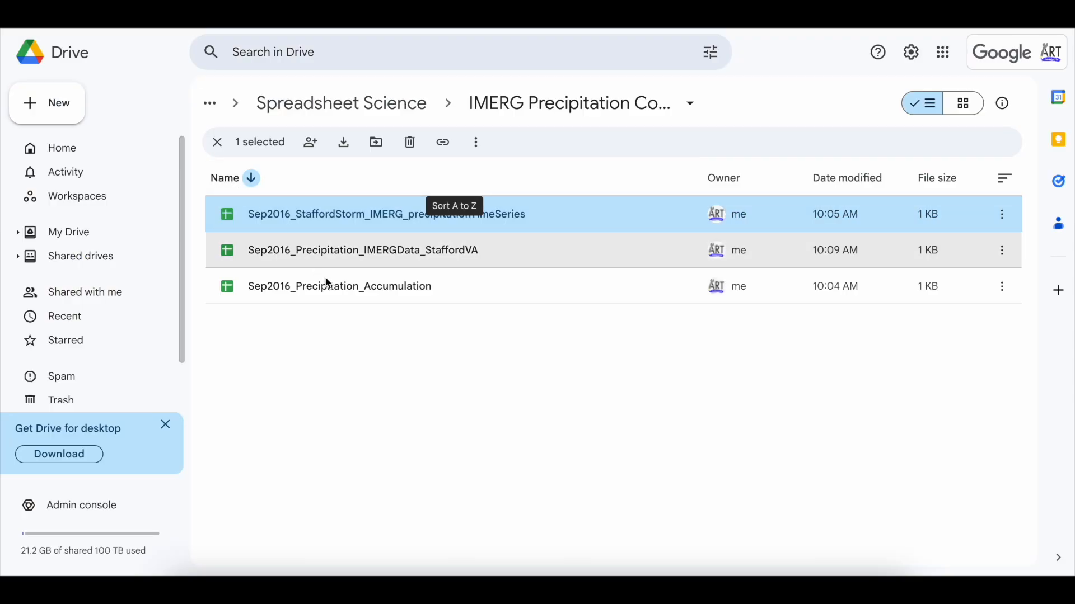
Step: Copy all data from the Sep2016_Precipitation_Accumulation file and paste it into the Accumulation sheet starting at cell A1
double_click(366, 287)
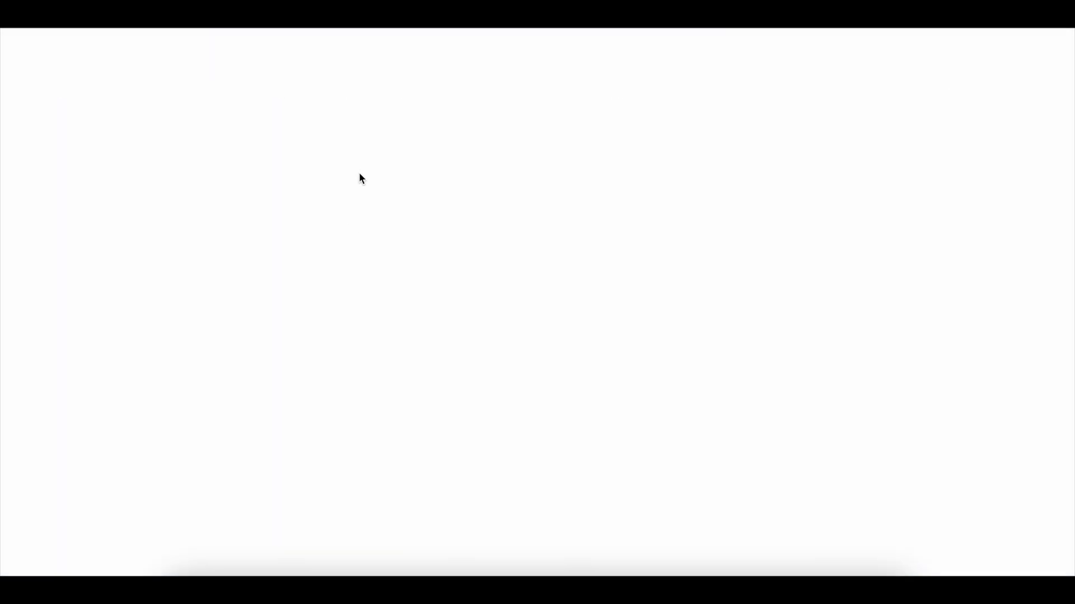
scroll(122, 199, down, 10)
scroll(122, 199, up, 5)
scroll(124, 203, up, 5)
key(ctrl+a)
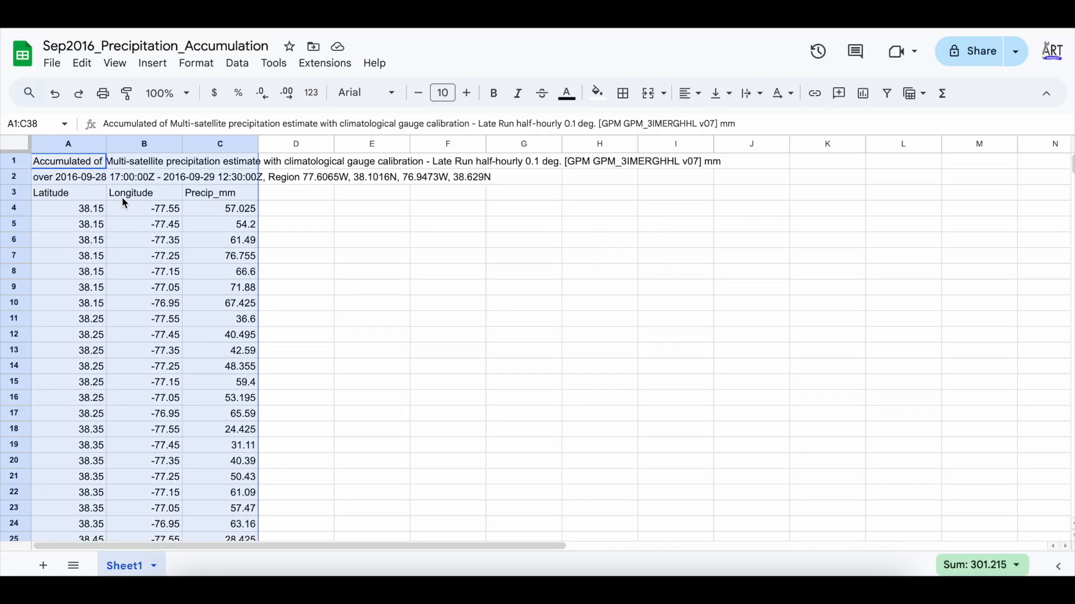
key(ctrl+c)
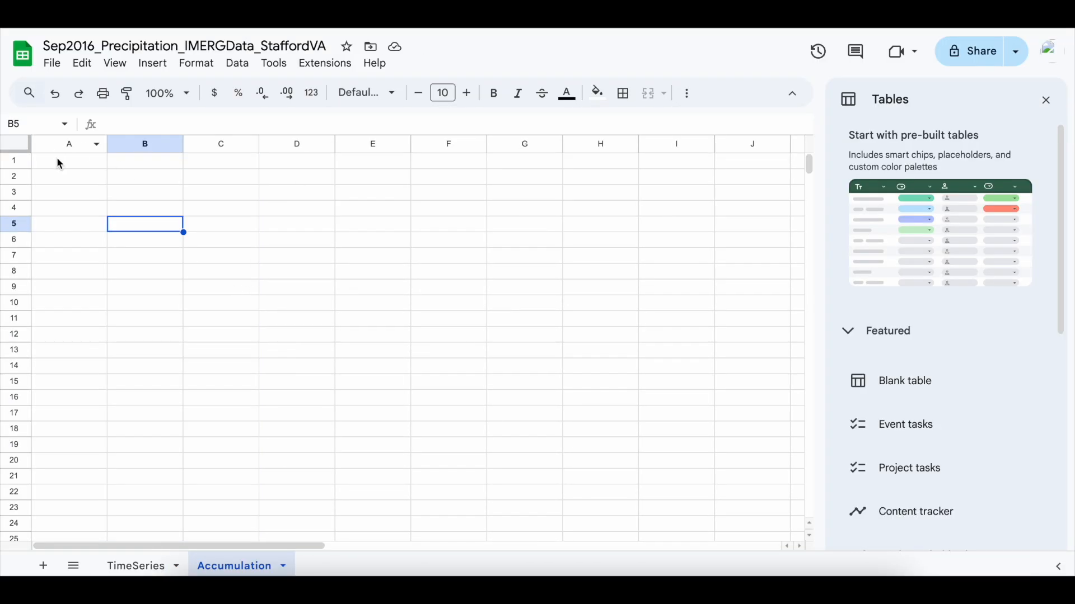
click(59, 162)
key(ctrl+v)
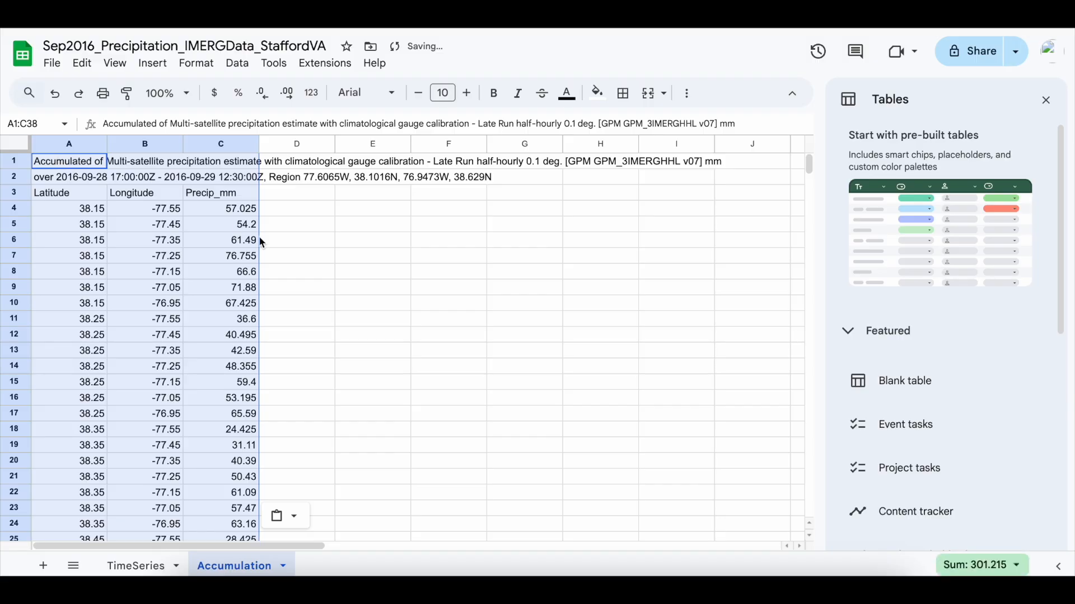
click(311, 260)
Step: Examine the pasted accumulation data, including the two description rows above the Latitude, Longitude and Precip_mm headers
scroll(312, 260, down, 15)
scroll(312, 260, up, 15)
drag(70, 161, 70, 176)
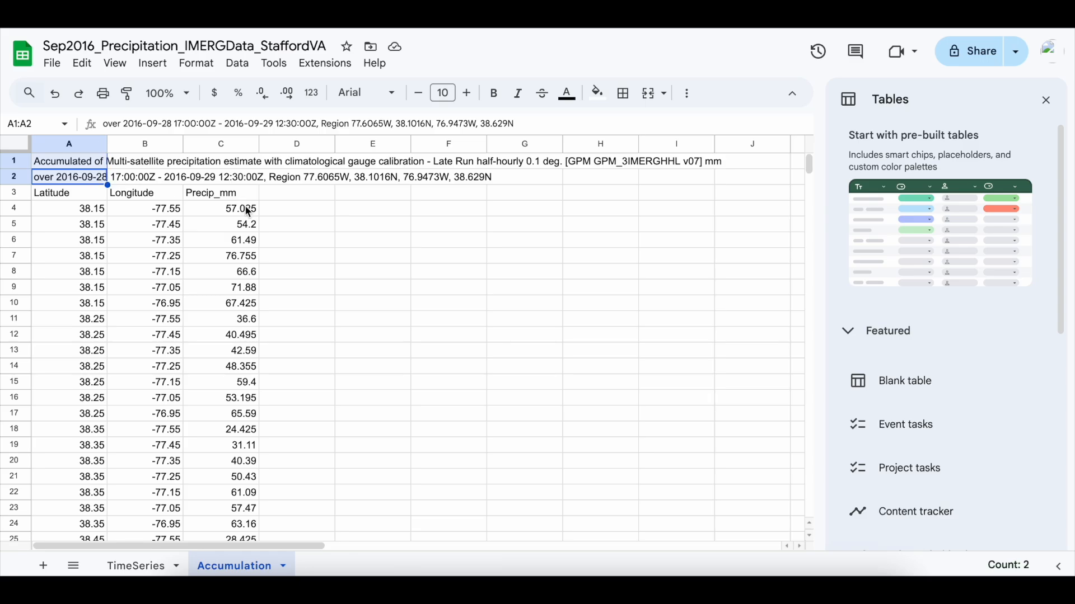
click(120, 211)
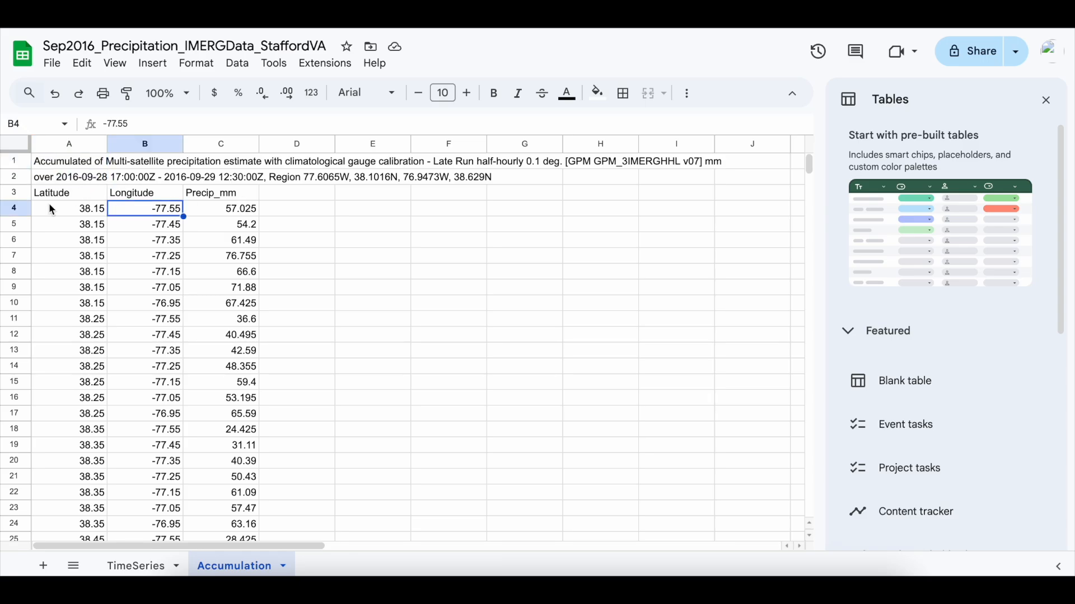
Step: Delete the two description rows above the Latitude, Longitude and Precip_mm headers in the Accumulation sheet
drag(14, 178, 14, 164)
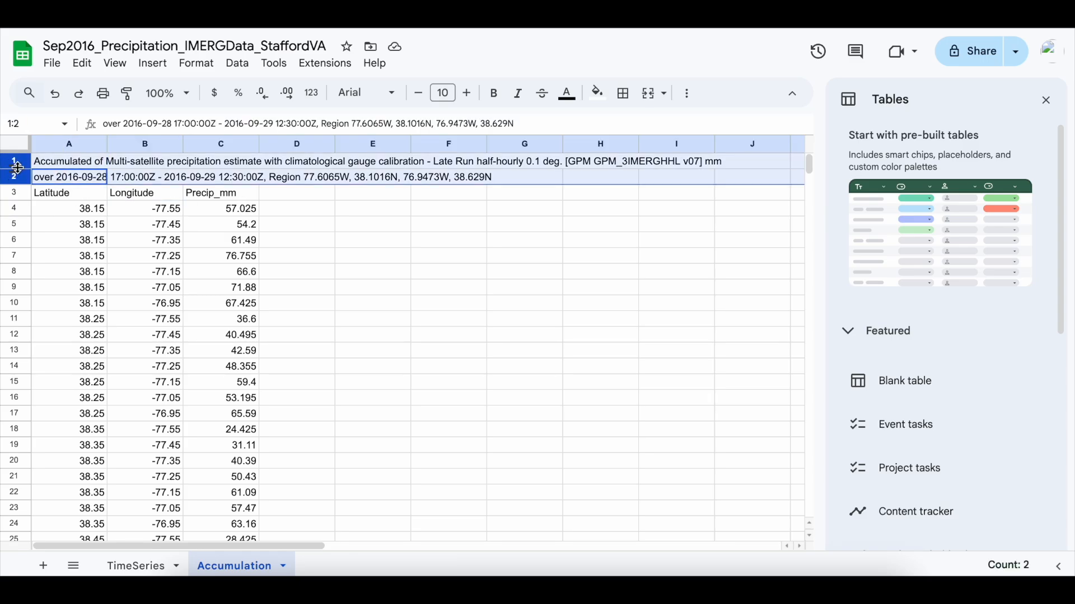
right_click(16, 170)
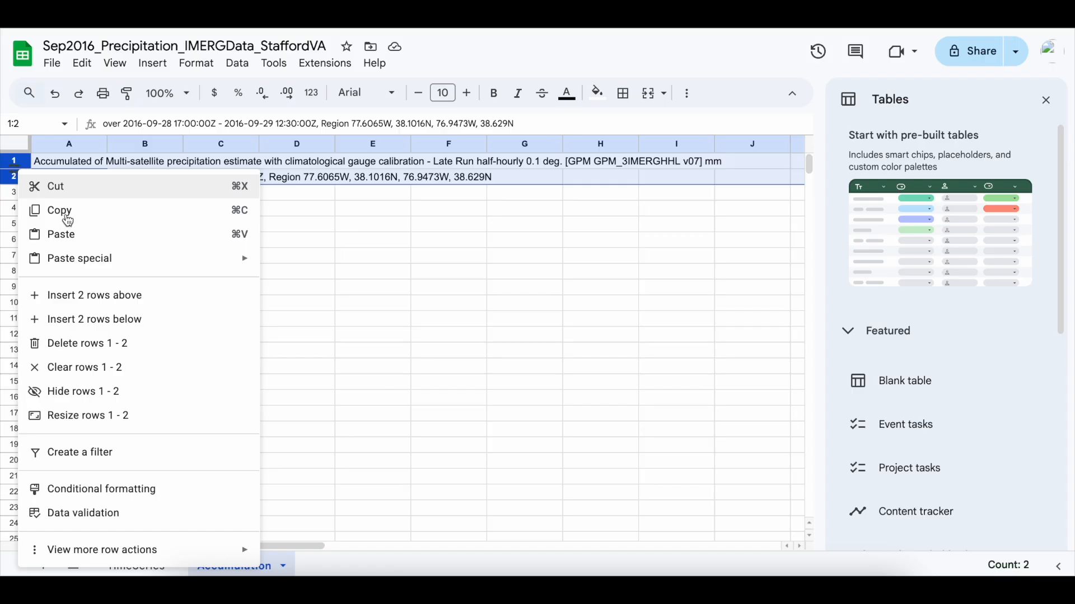
click(171, 345)
click(349, 276)
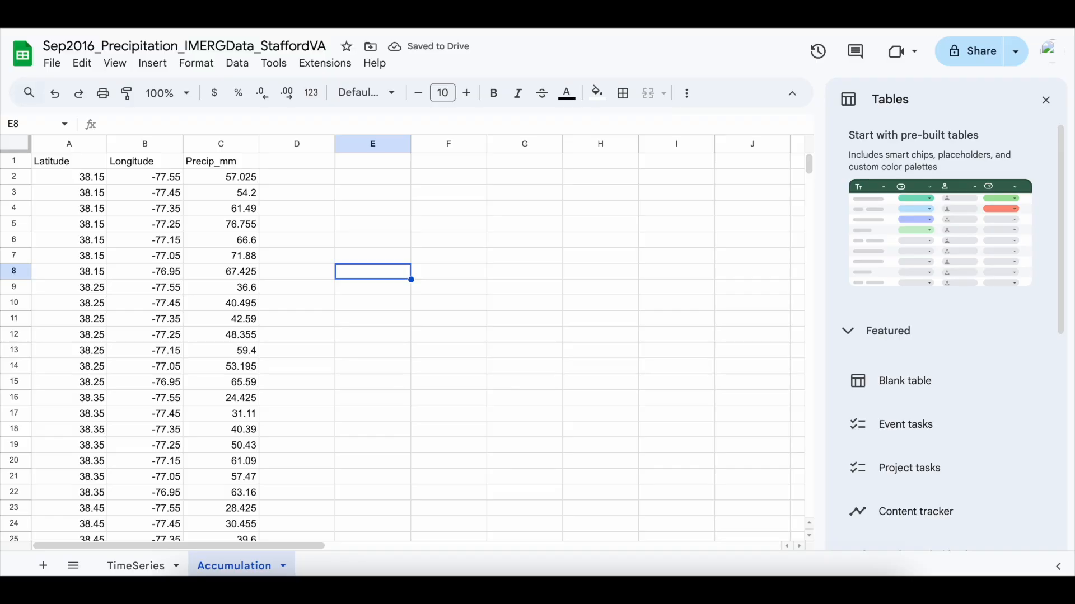
Step: Check the TimeSeries sheet, and look through the cleaned data in the Accumulation sheet
click(147, 565)
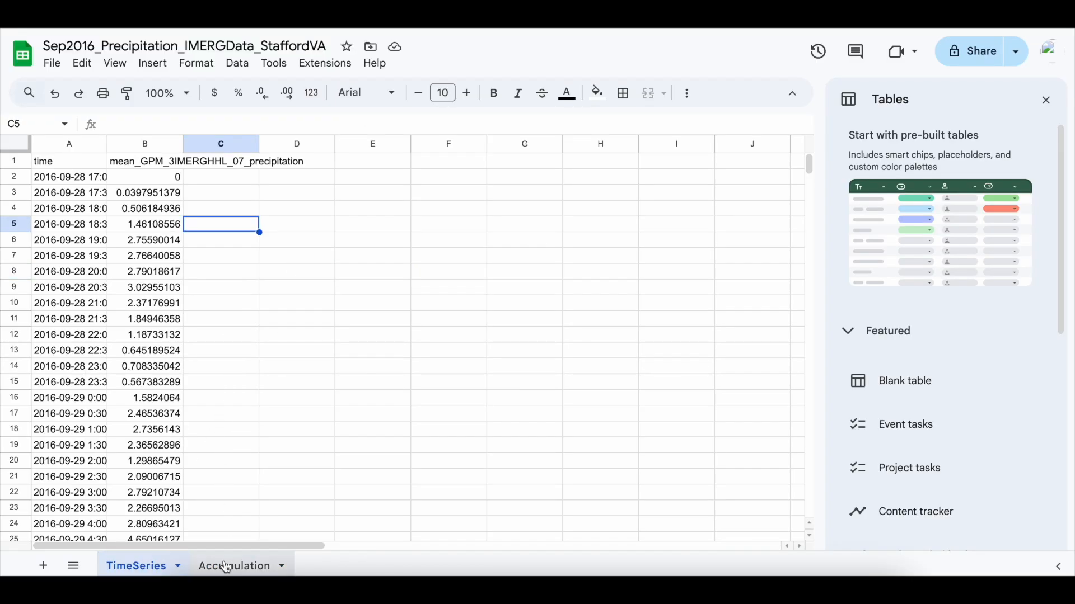
click(263, 566)
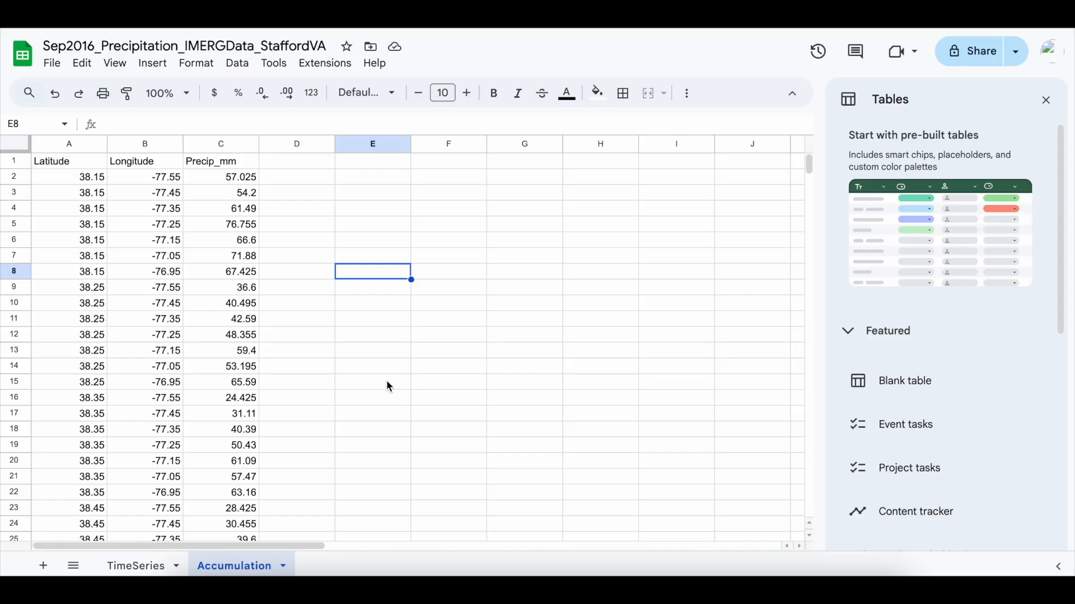
scroll(389, 386, down, 7)
scroll(389, 385, up, 7)
scroll(389, 386, right, 1)
scroll(406, 382, left, 1)
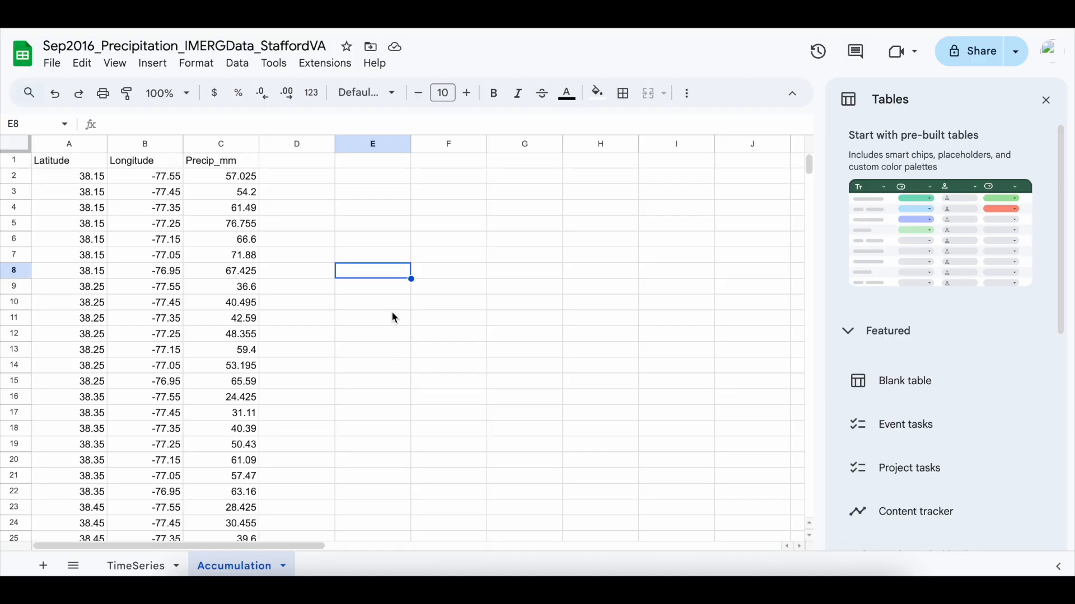
Step: Compare the header rows and first data rows of the TimeSeries and Accumulation sheets
click(151, 565)
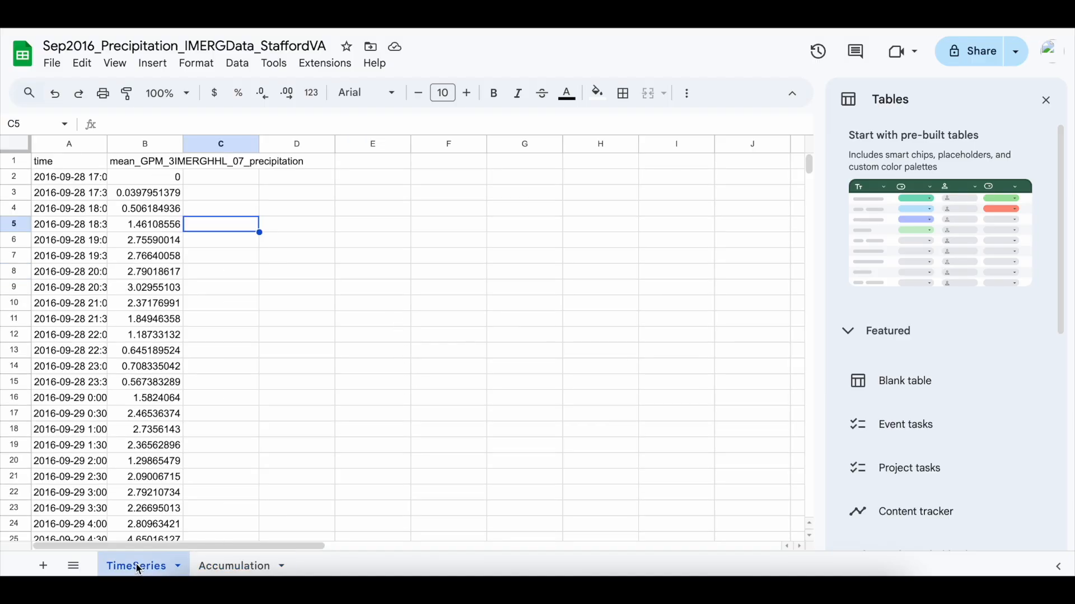
drag(69, 162, 168, 398)
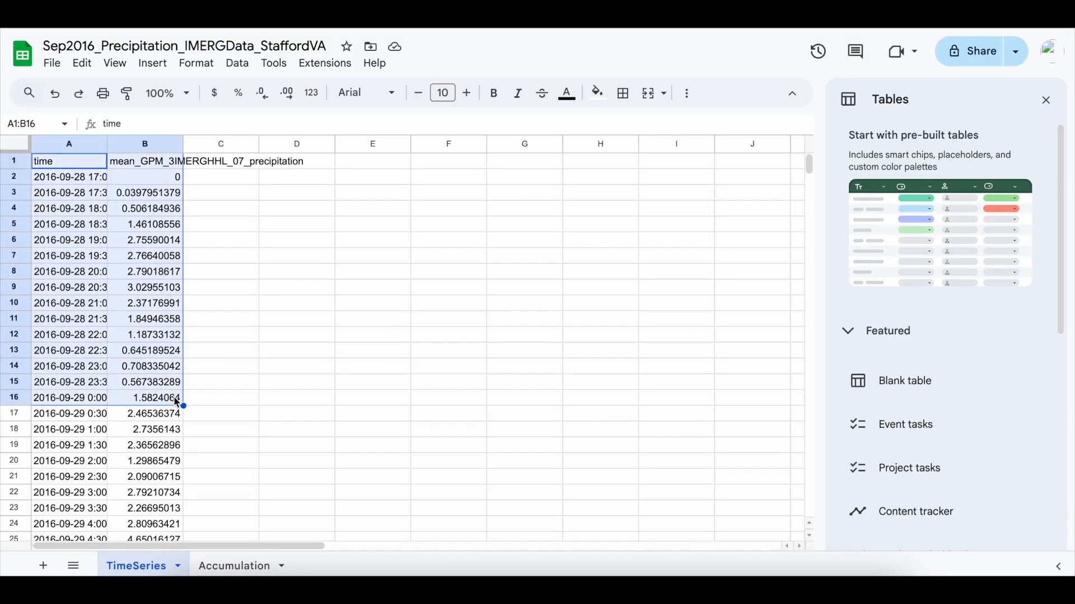
click(168, 399)
drag(69, 162, 157, 167)
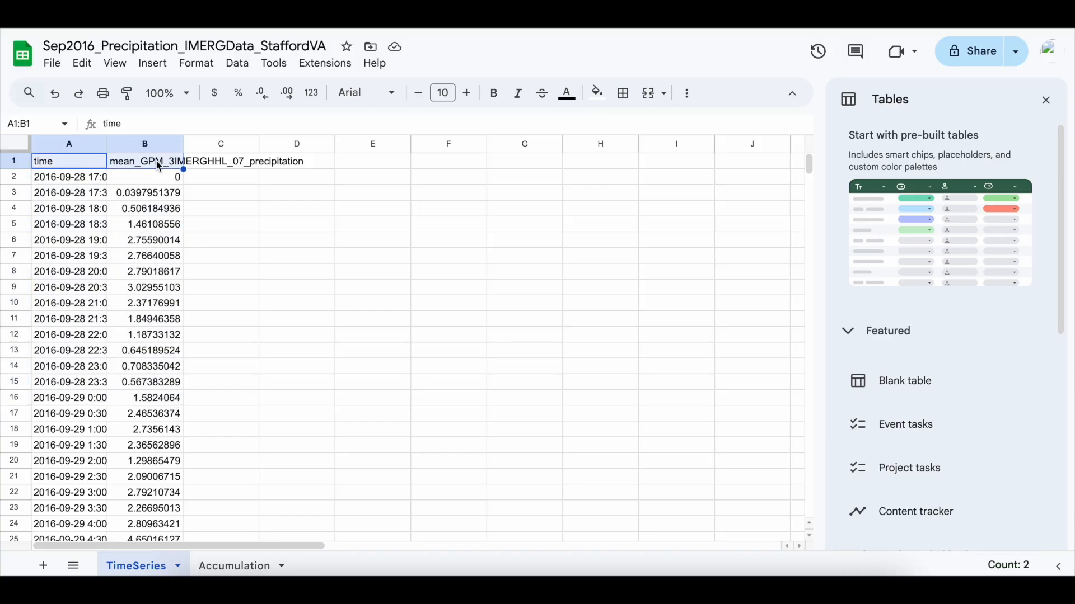
click(221, 566)
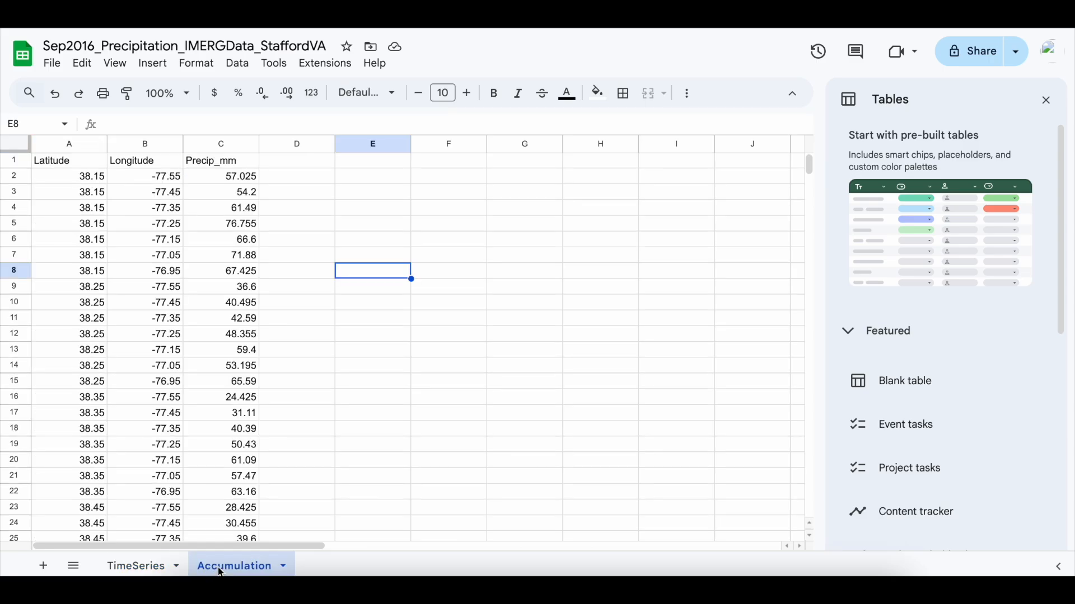
drag(235, 163, 67, 163)
click(320, 294)
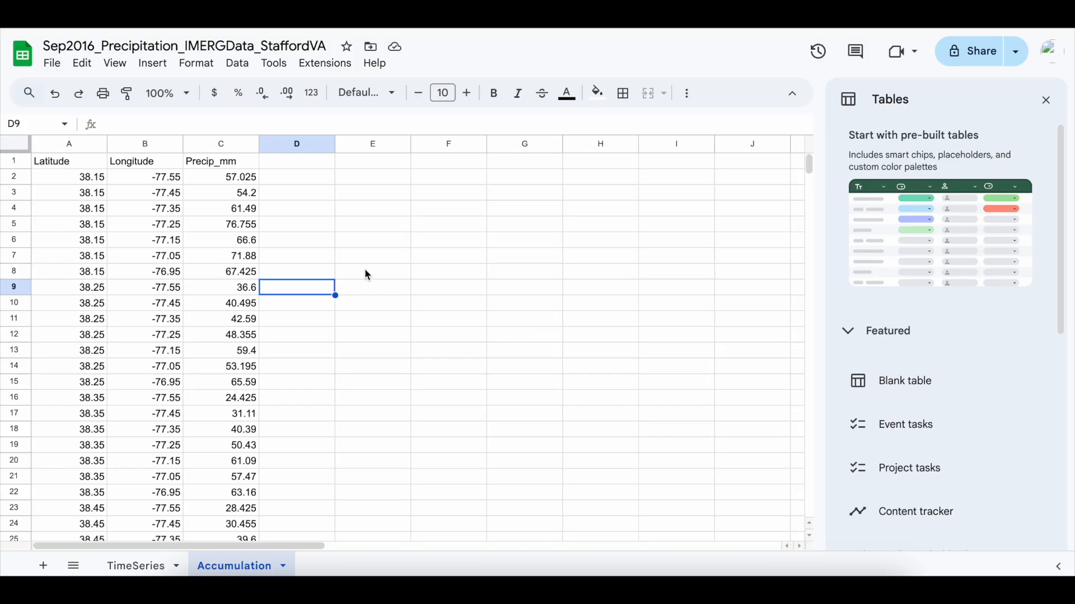
drag(95, 183, 230, 365)
click(139, 566)
click(143, 193)
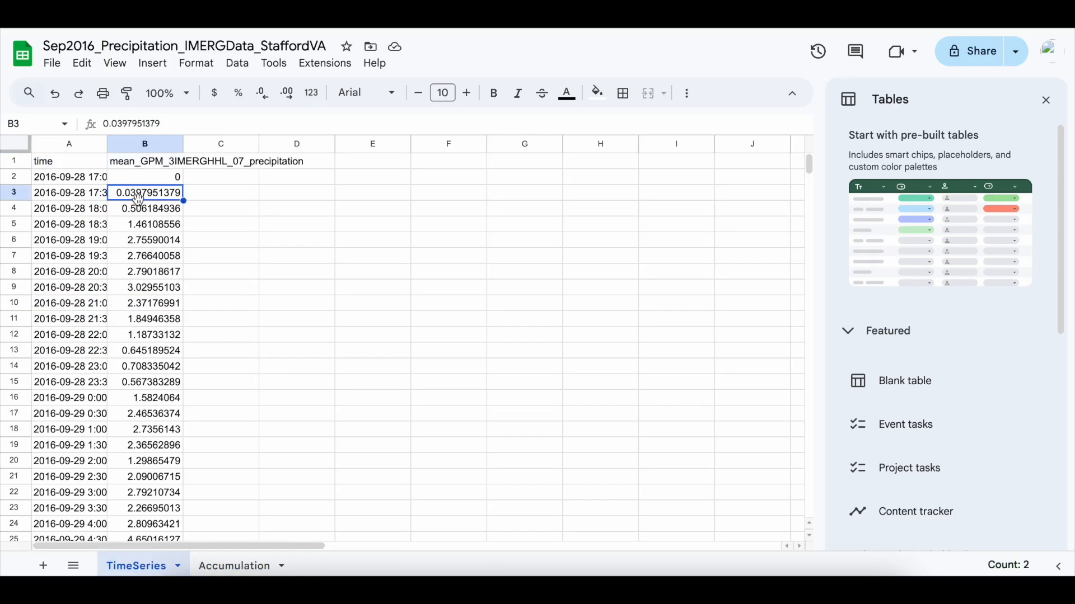
drag(72, 177, 124, 324)
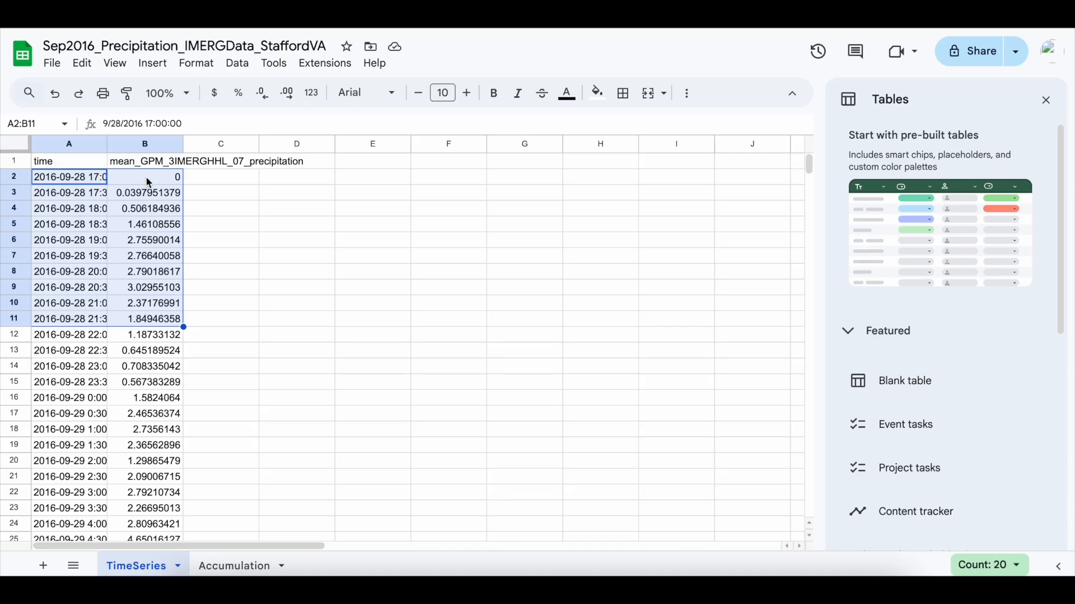
click(112, 288)
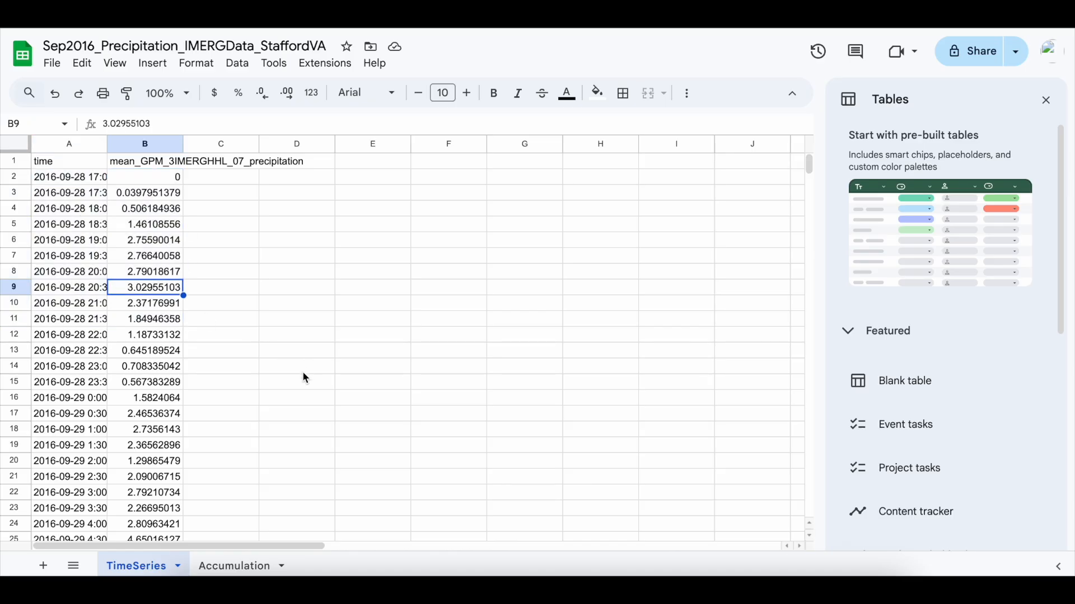
Step: Examine the latitude and longitude pairs in the first data rows of the Accumulation sheet
click(220, 568)
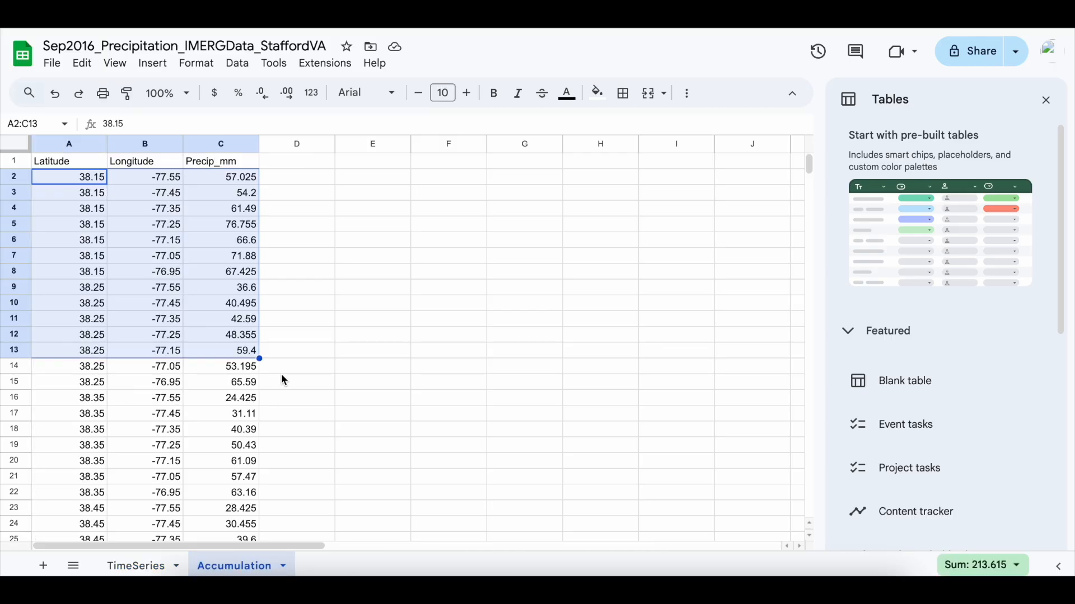
click(281, 371)
drag(80, 183, 159, 183)
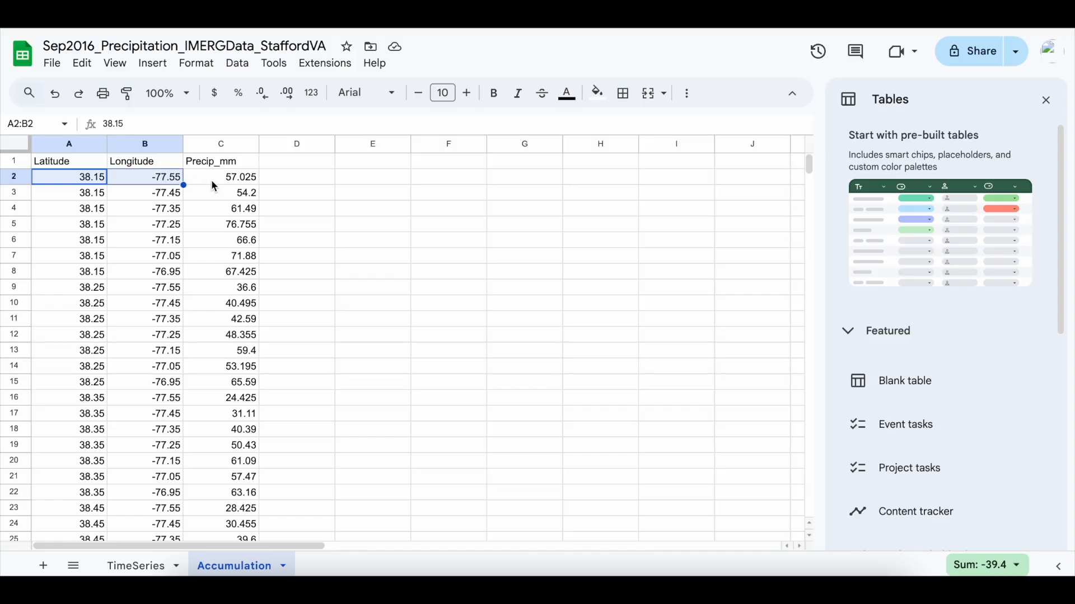
click(212, 182)
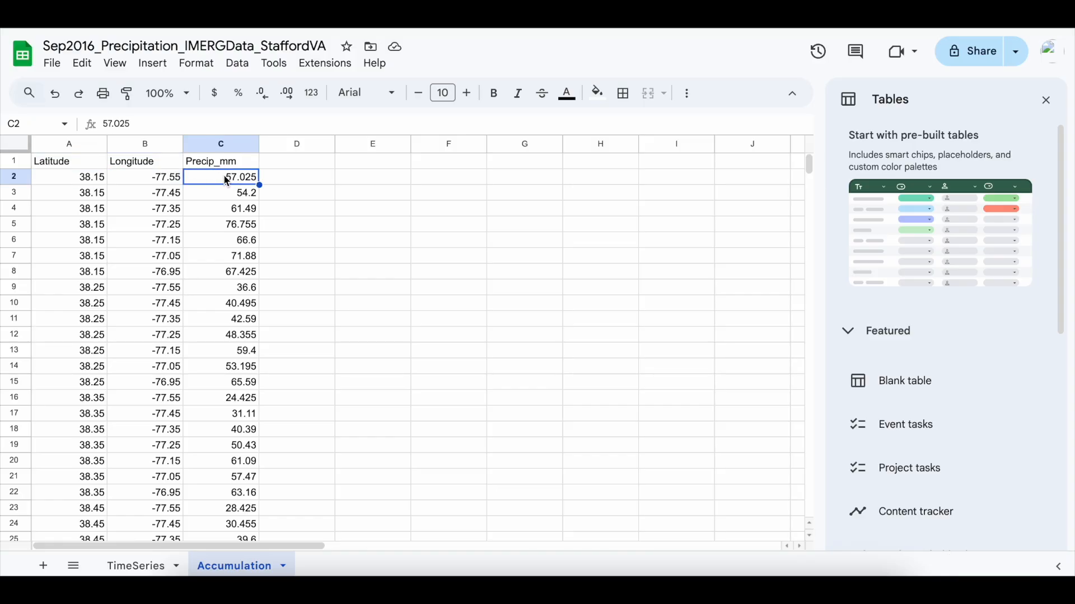
drag(96, 182, 139, 198)
drag(62, 213, 137, 213)
drag(72, 224, 145, 242)
drag(84, 255, 141, 259)
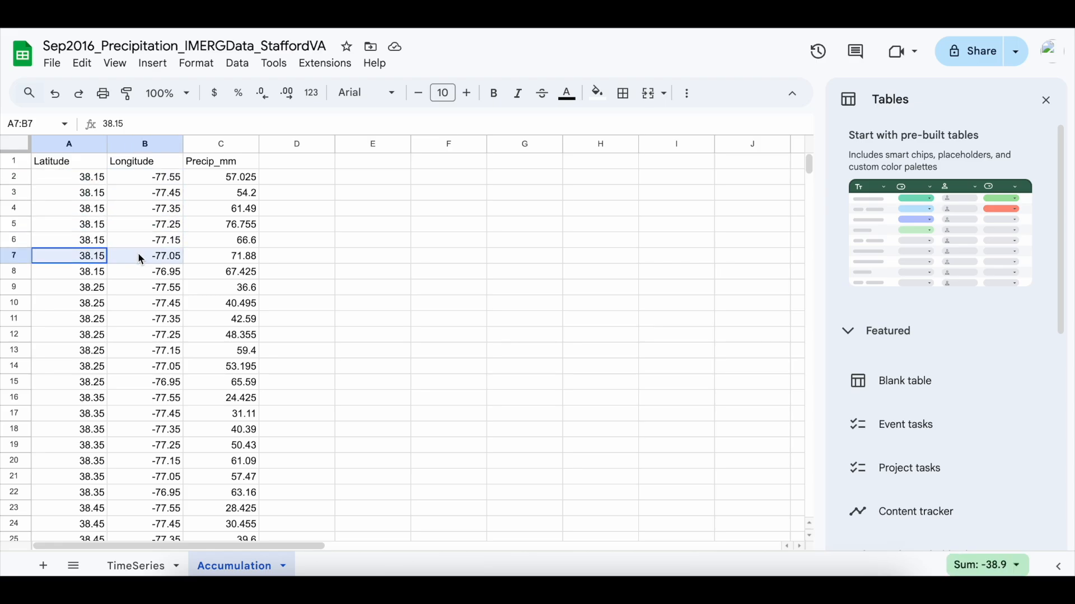
click(313, 255)
Step: Examine how the Precip_mm values in the Accumulation sheet relate to their latitude and longitude coordinates
click(93, 177)
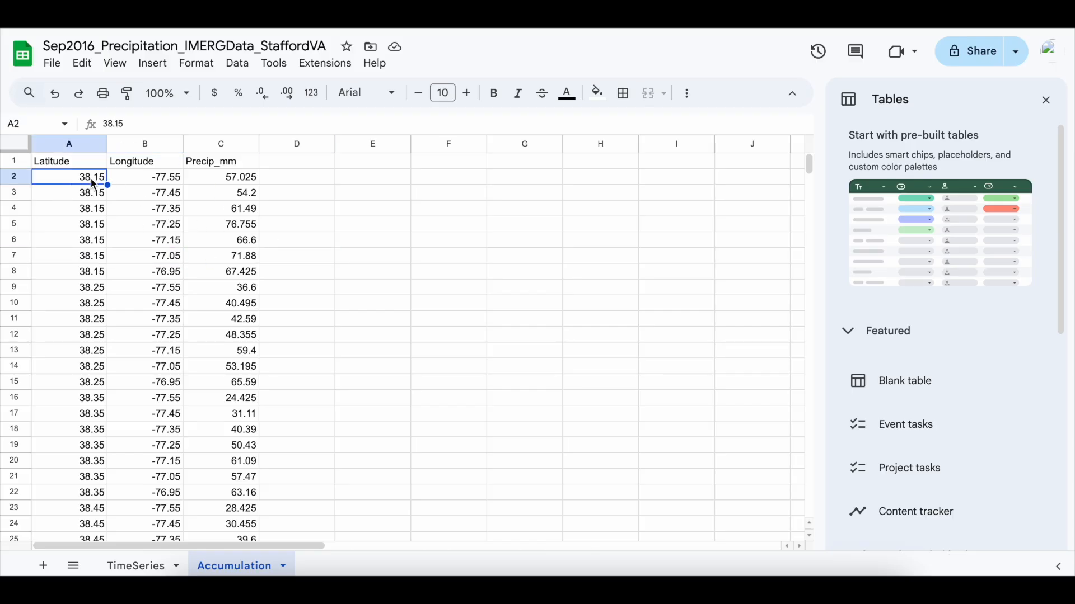
click(253, 209)
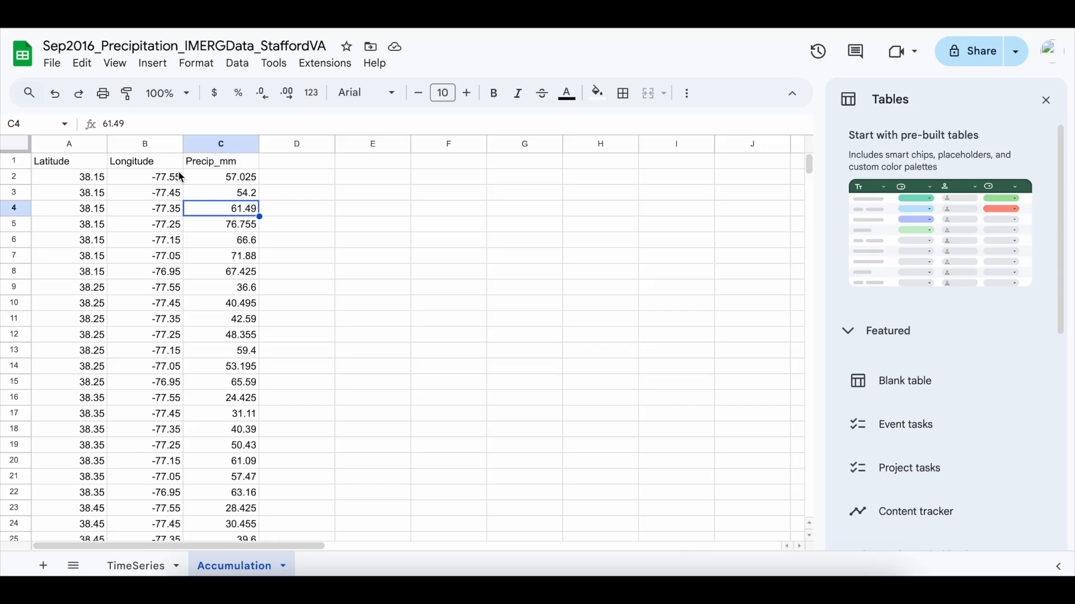
click(368, 244)
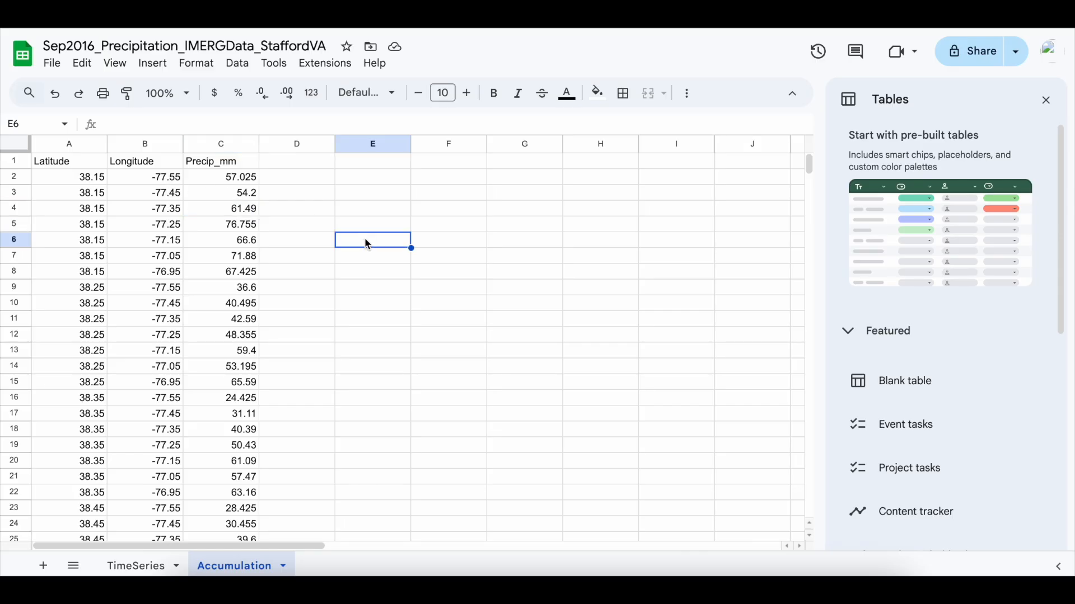
click(246, 191)
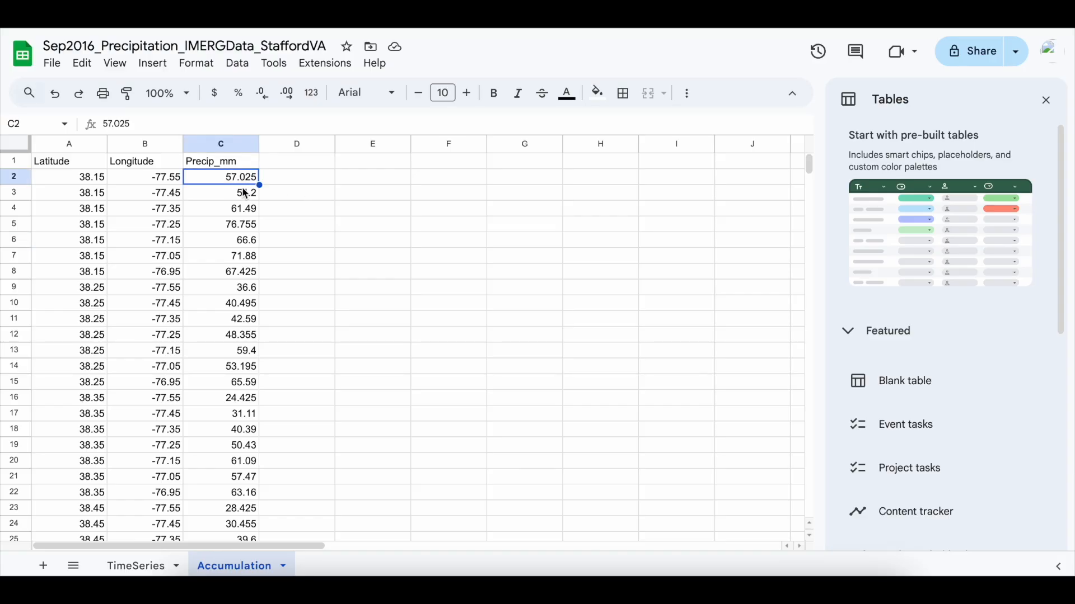
click(245, 227)
click(242, 215)
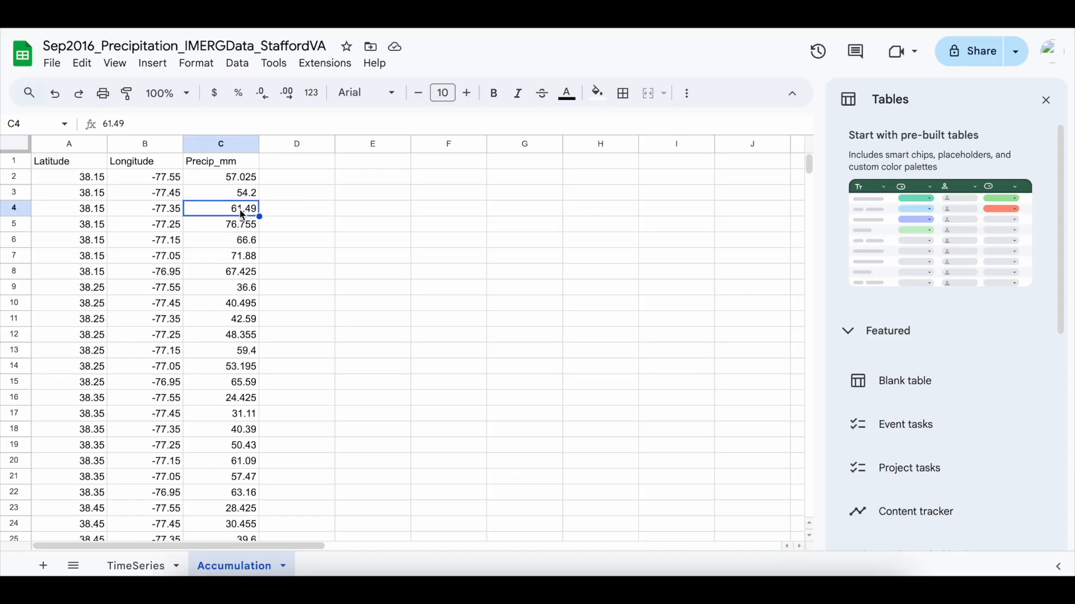
click(310, 183)
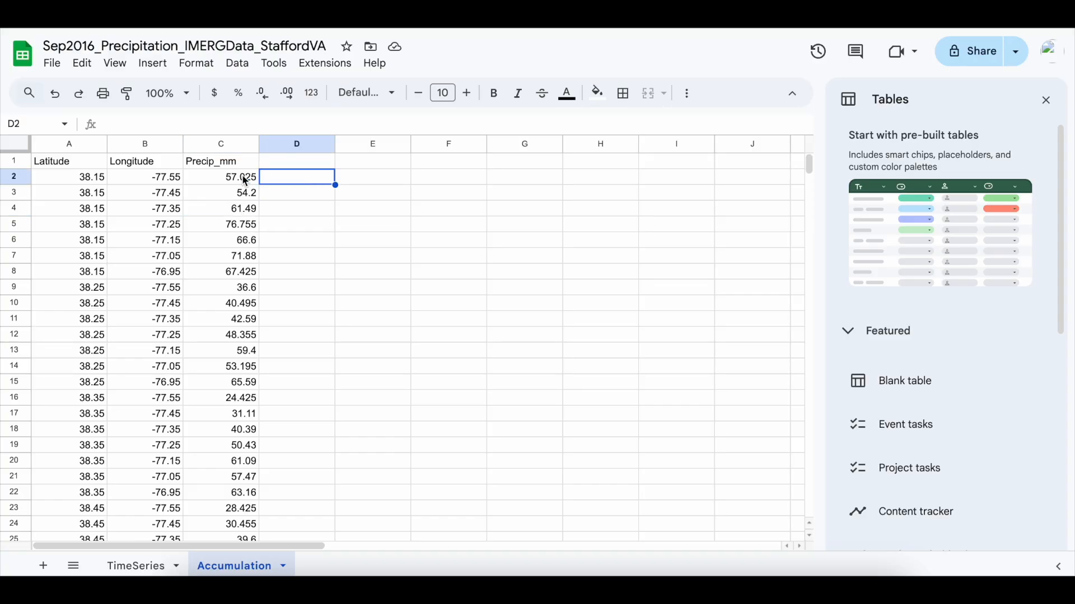
drag(245, 179, 237, 210)
drag(218, 284, 243, 209)
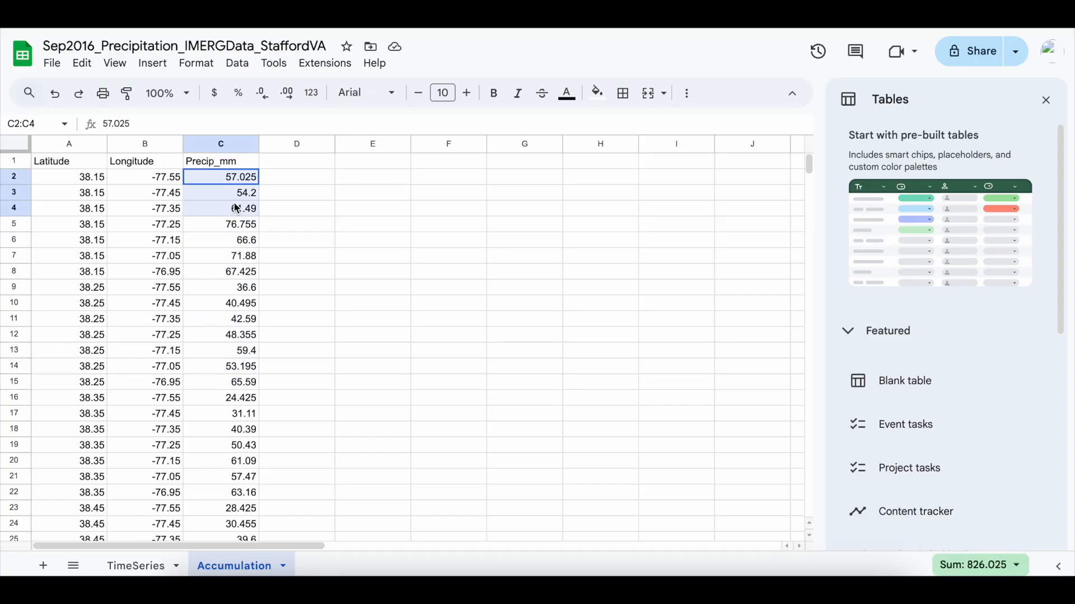
click(311, 195)
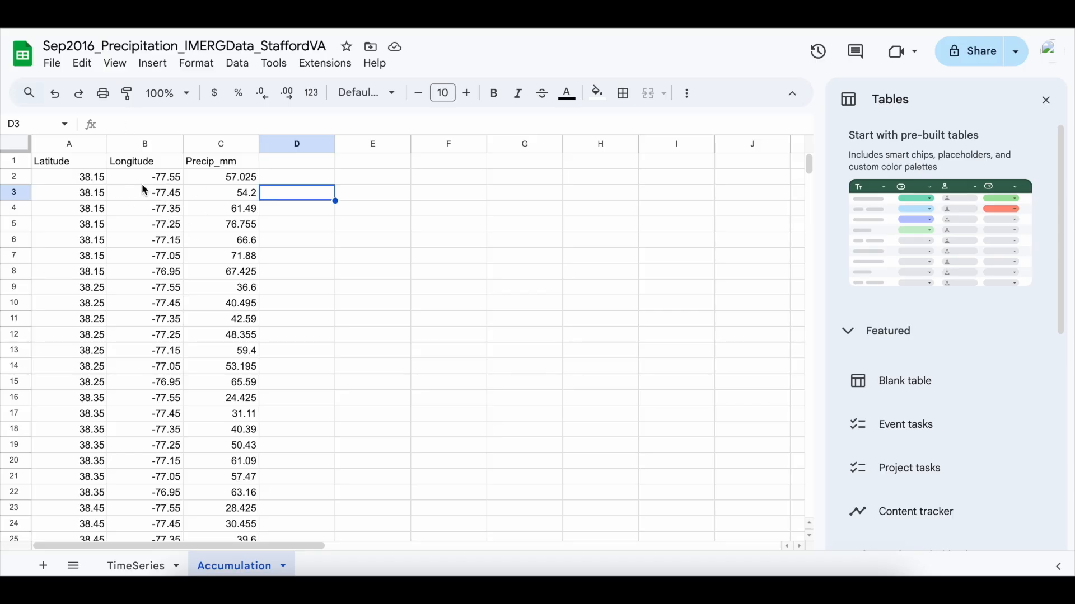
click(290, 262)
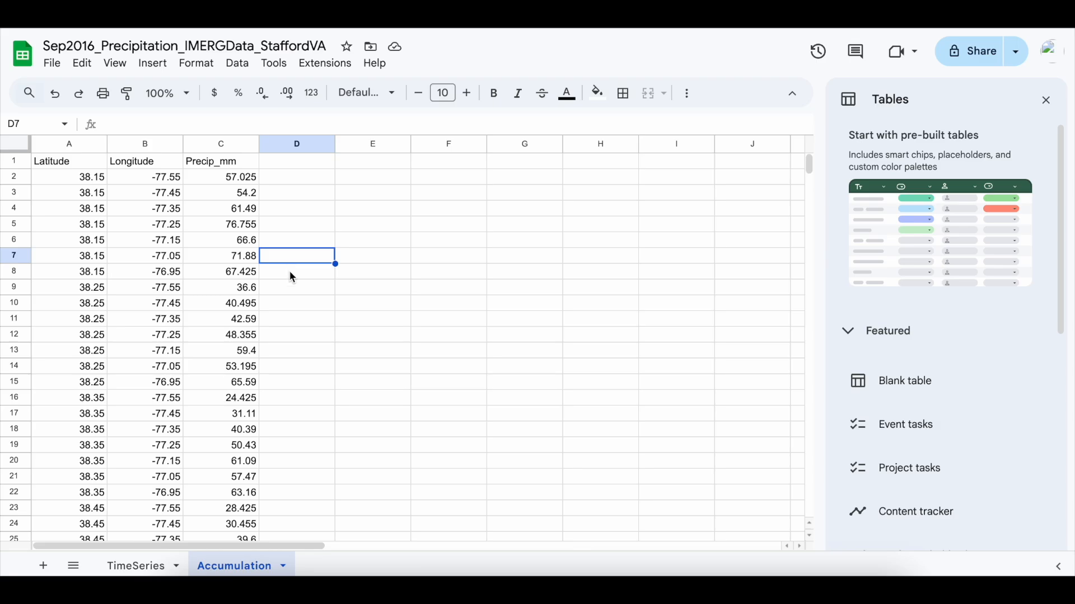
Step: Create a pivot table in a new sheet from columns A to C of the Accumulation sheet
click(72, 162)
drag(69, 144, 236, 143)
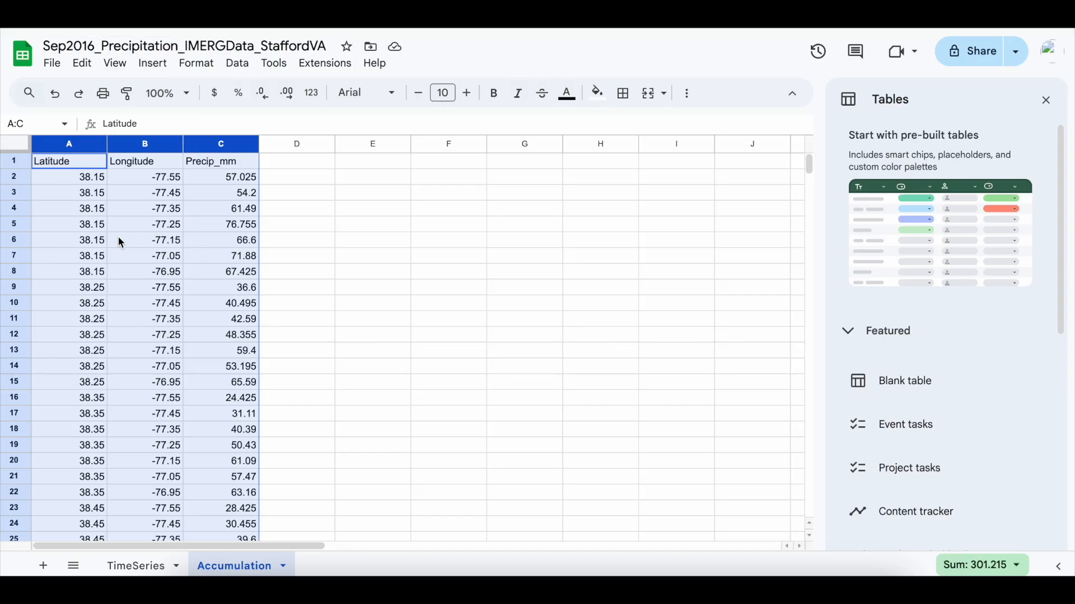
click(153, 64)
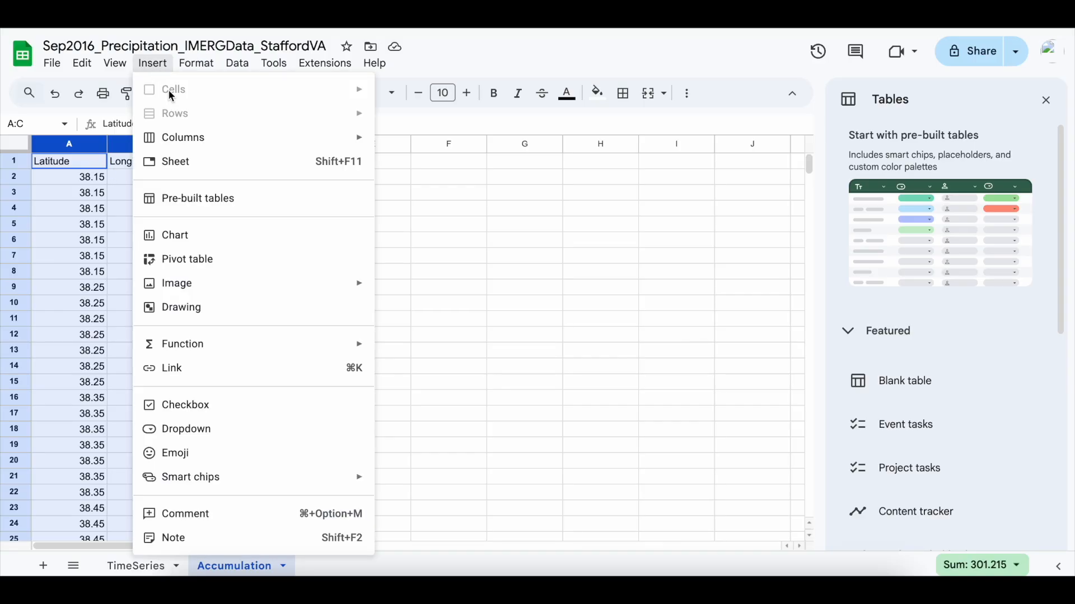
click(196, 259)
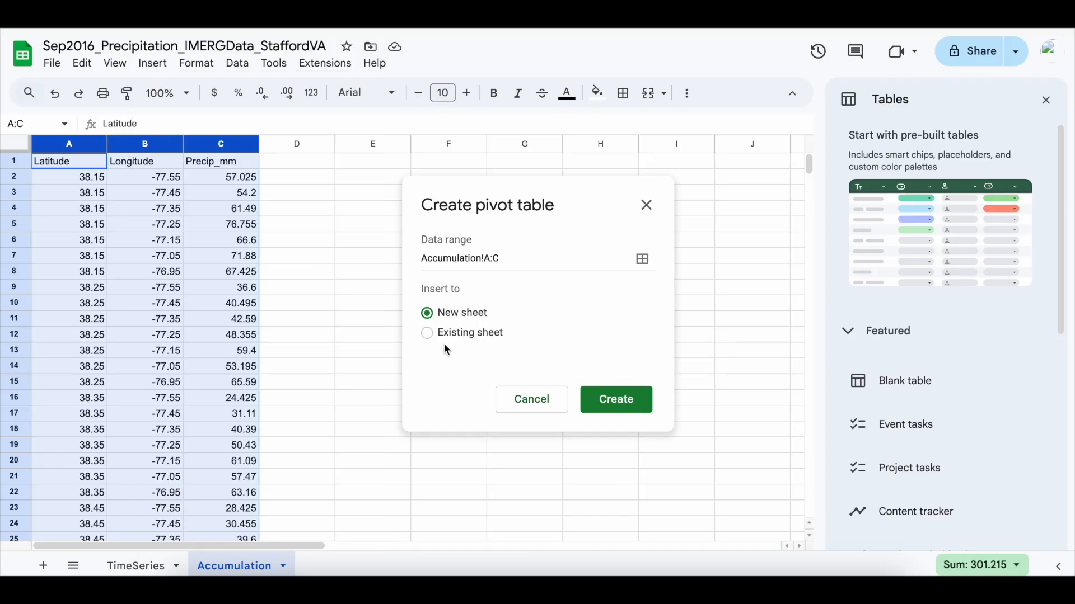
click(613, 399)
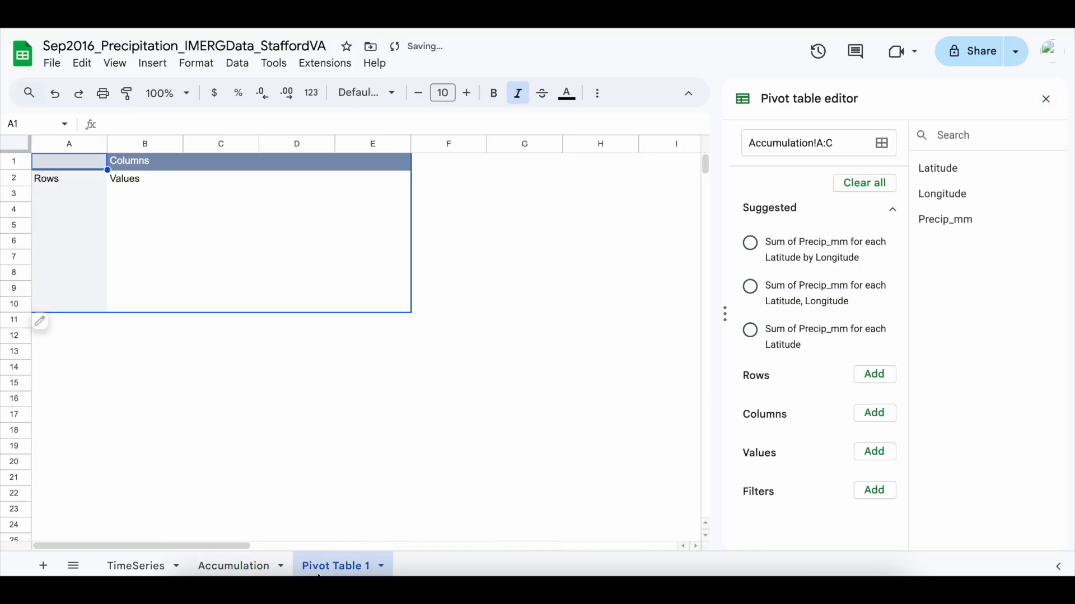
Step: Add Latitude as the pivot table's row field and sort it in descending order
click(859, 376)
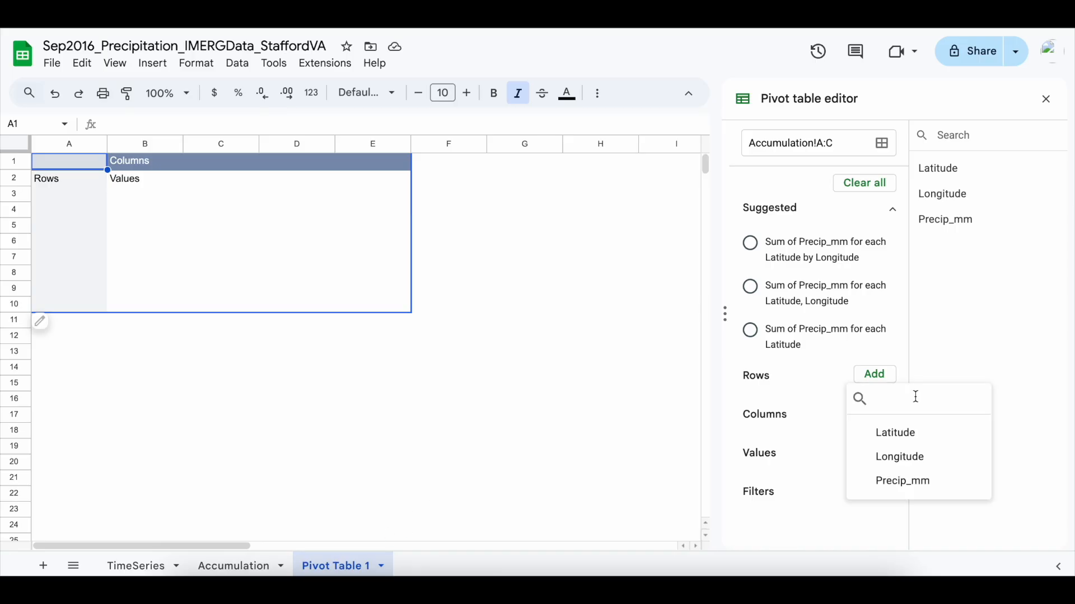
click(916, 437)
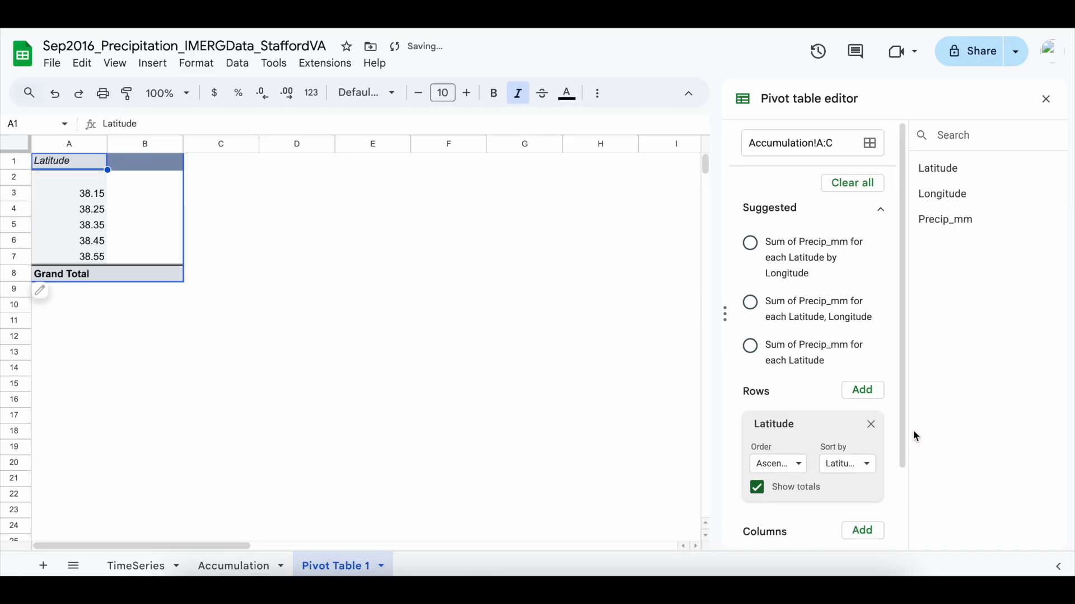
scroll(792, 423, down, 1)
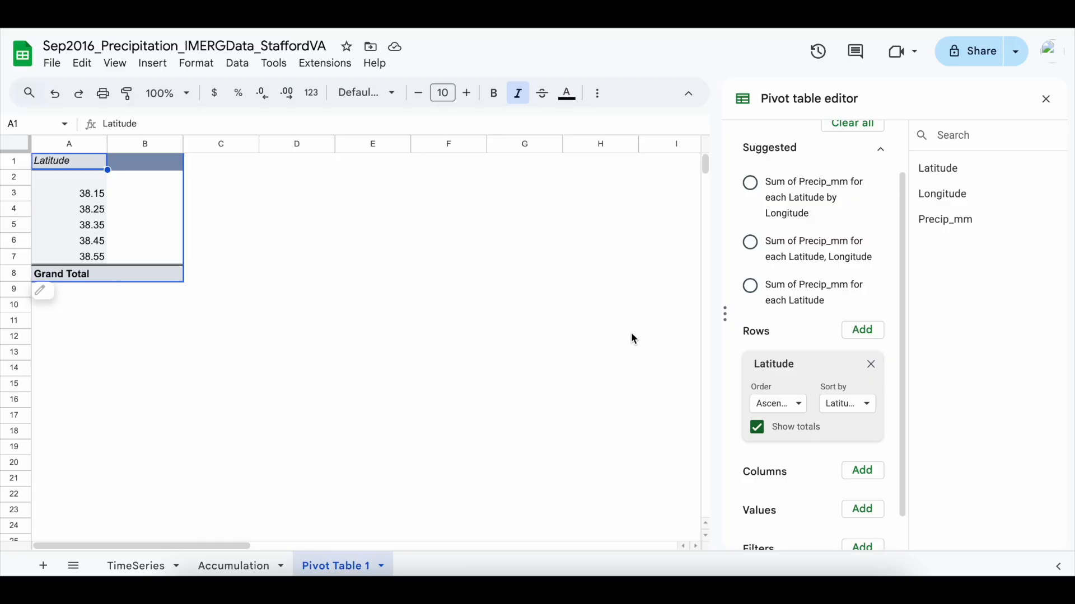
click(780, 404)
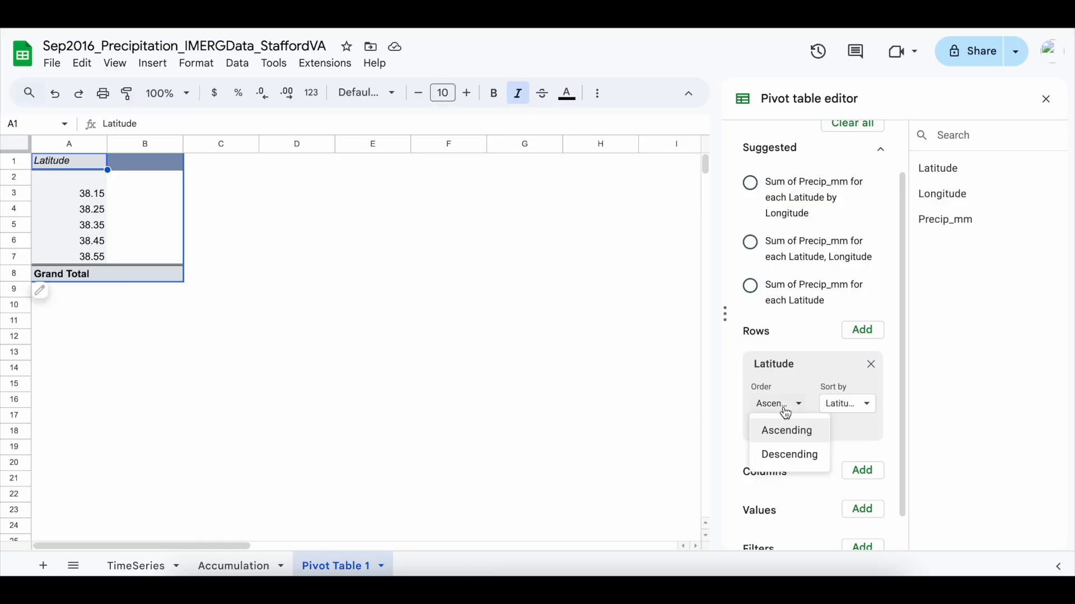
click(794, 461)
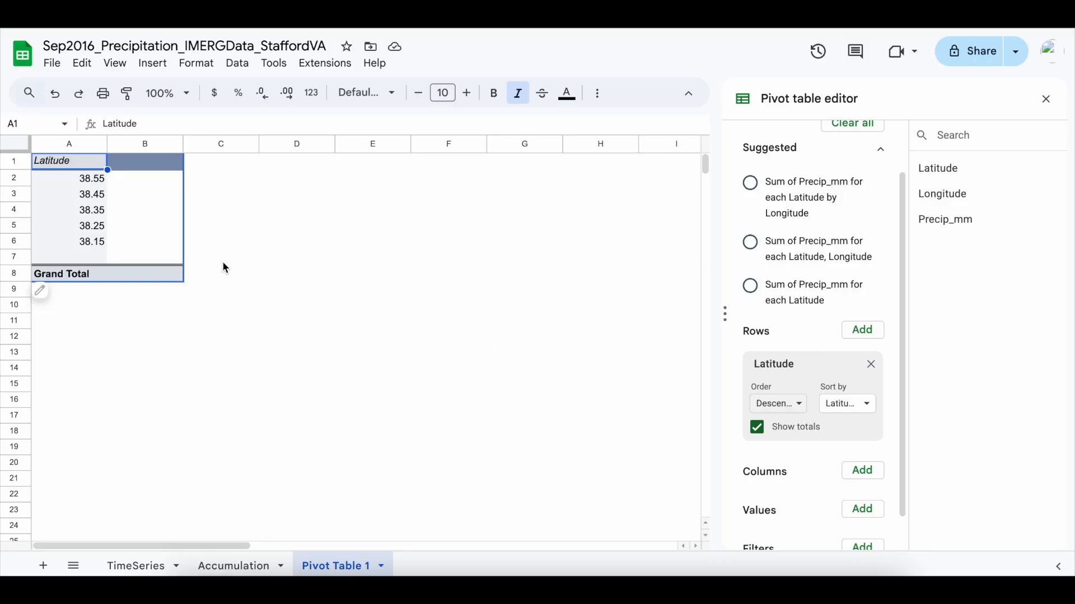
Step: Add Longitude as the pivot table's column field and look across the resulting columns
scroll(784, 402, down, 1)
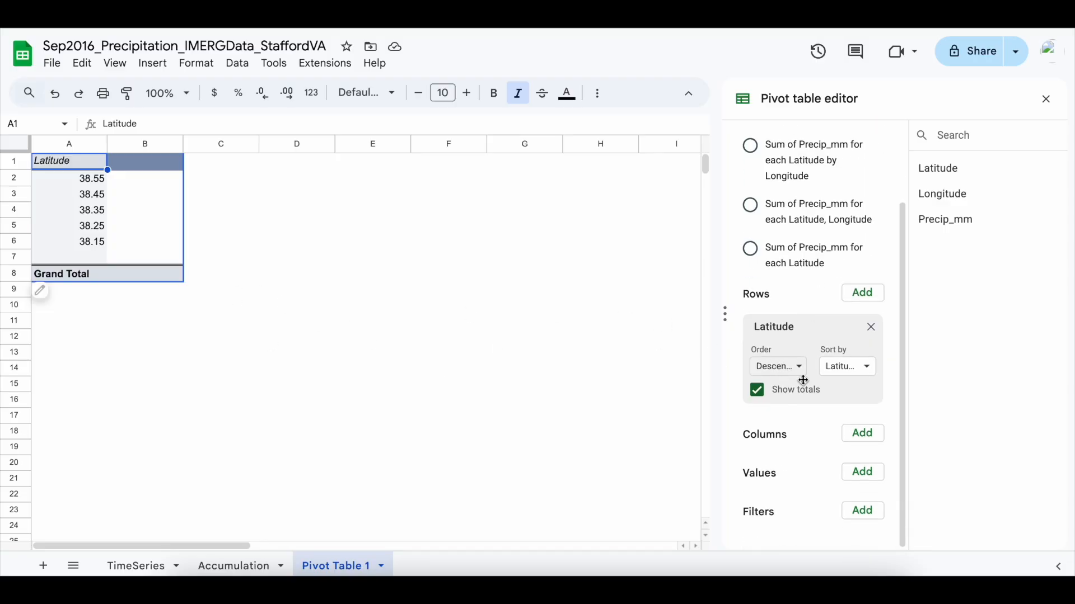
click(859, 435)
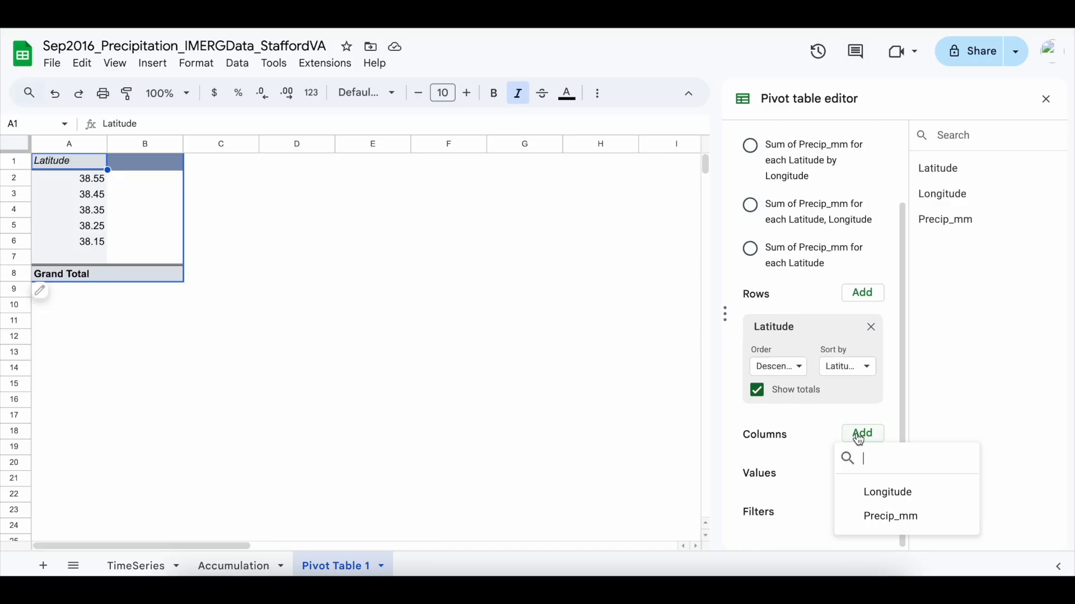
click(893, 506)
scroll(526, 381, down, 1)
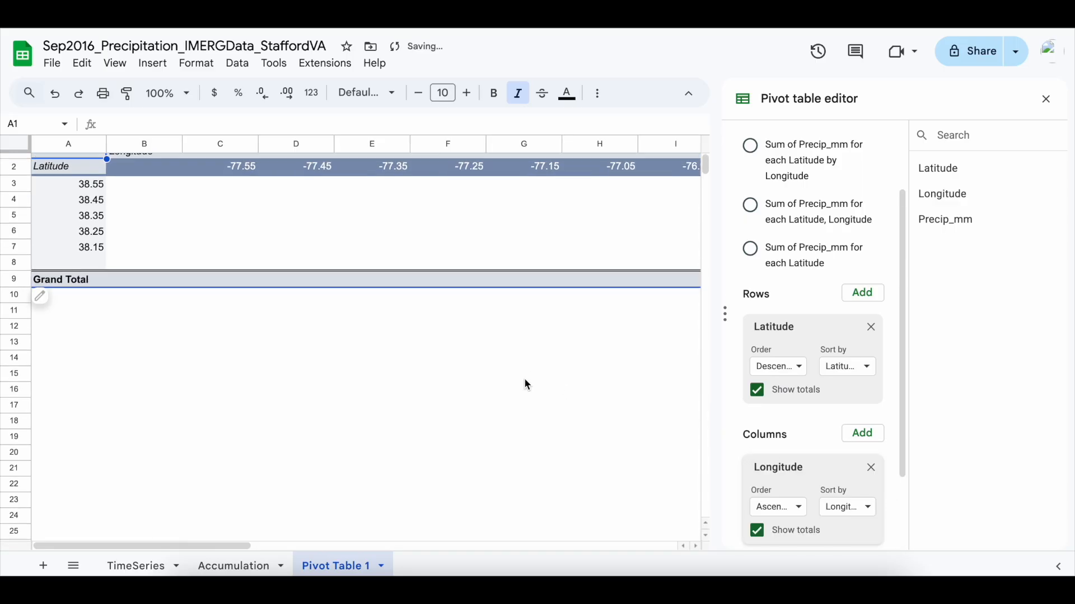
scroll(527, 385, right, 10)
scroll(528, 385, left, 10)
scroll(527, 385, up, 1)
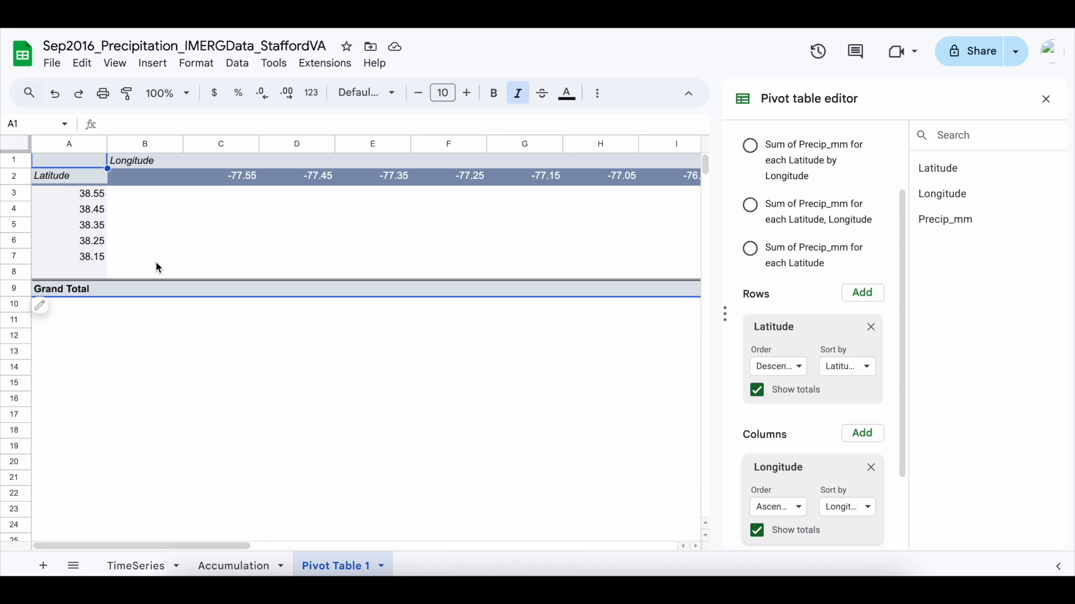
Step: Add Precip_mm as the pivot table's value field, summarized by SUM
scroll(764, 322, down, 2)
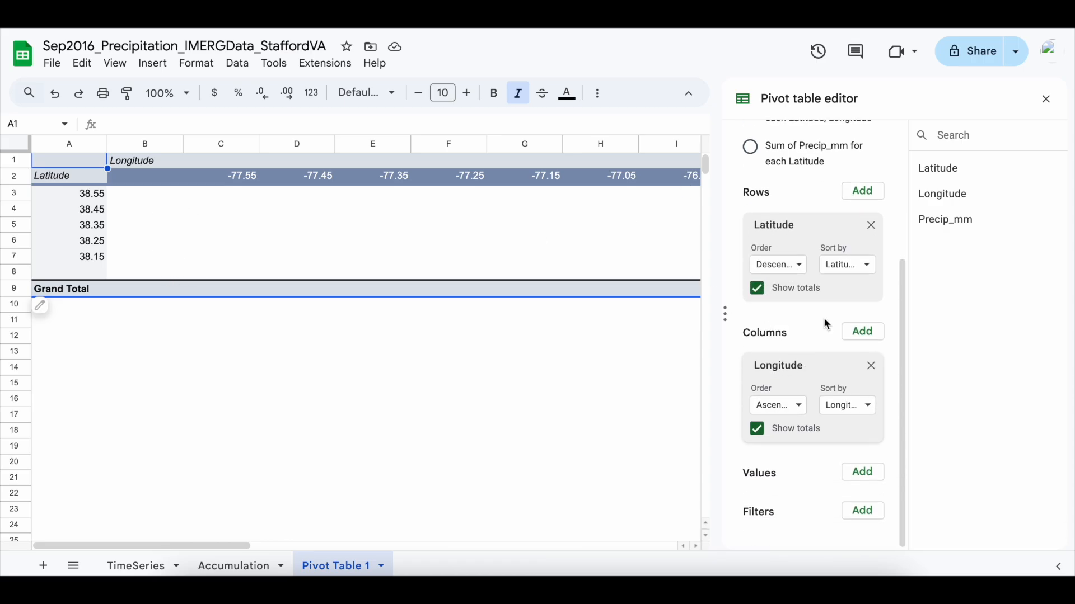
click(862, 471)
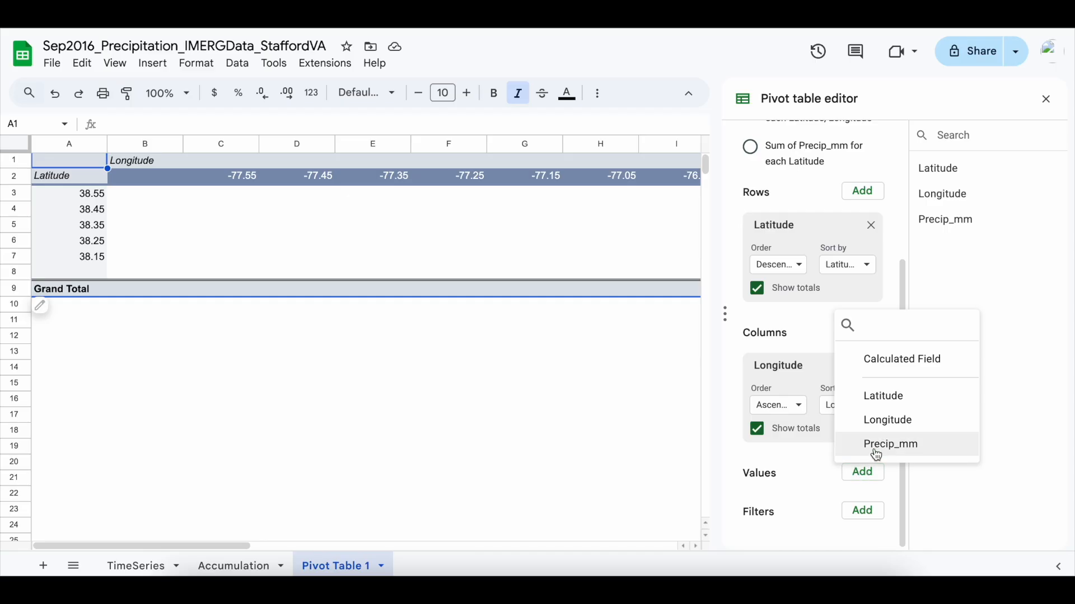
click(873, 446)
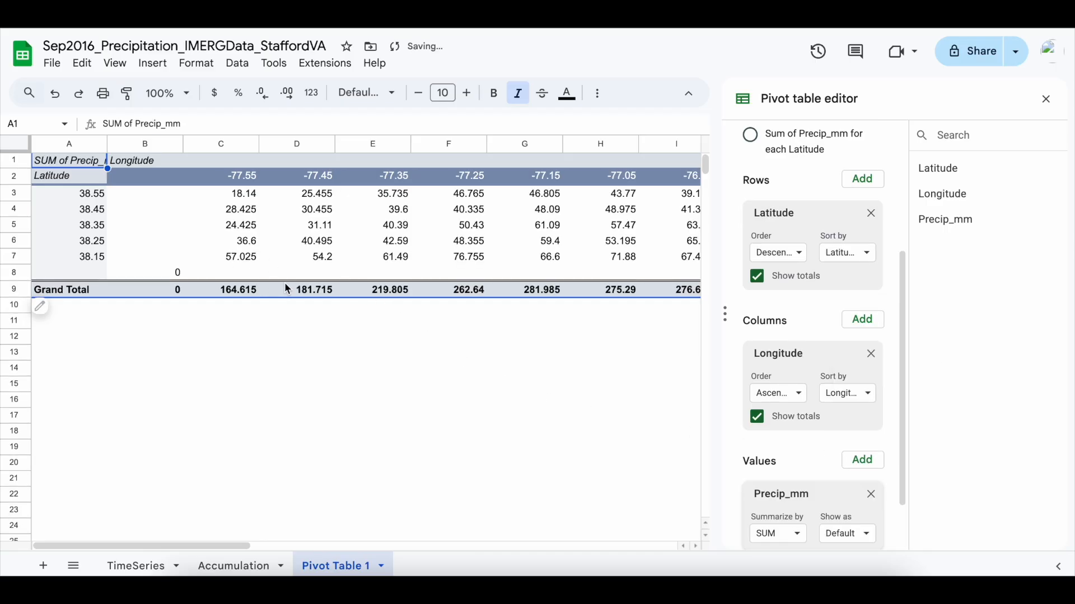
scroll(435, 302, right, 5)
scroll(436, 301, left, 5)
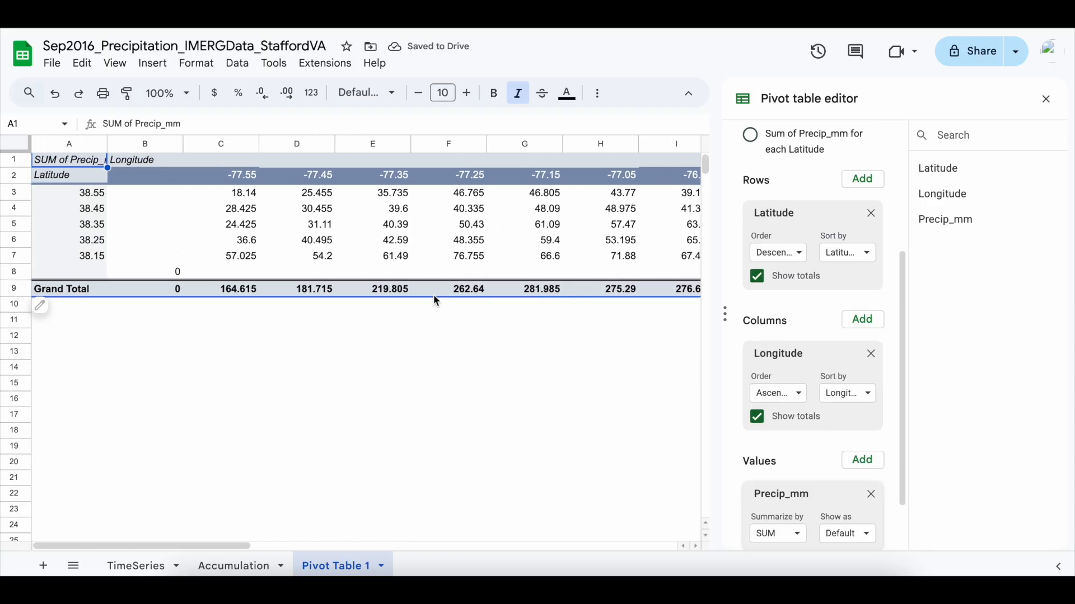
Step: Narrow column B and fit the widths of columns C to J to their contents
drag(182, 145, 158, 144)
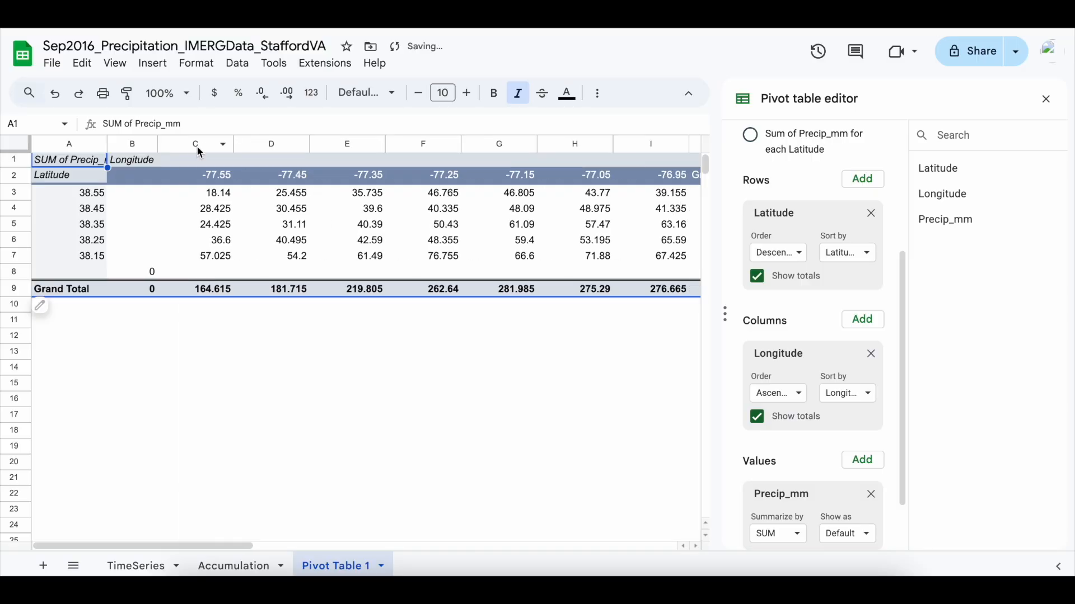
double_click(232, 145)
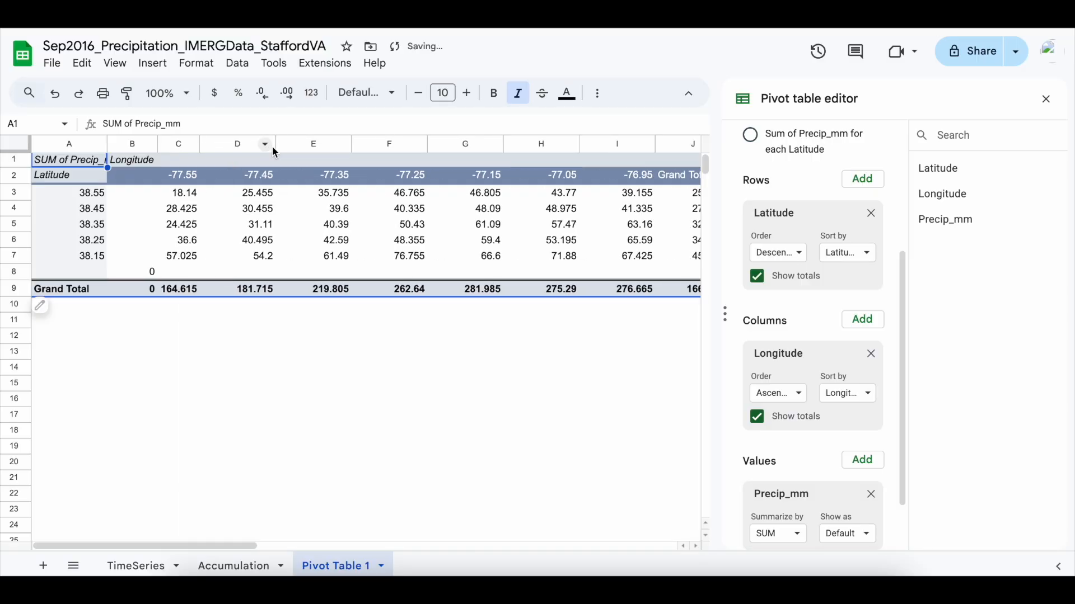
double_click(276, 145)
double_click(318, 145)
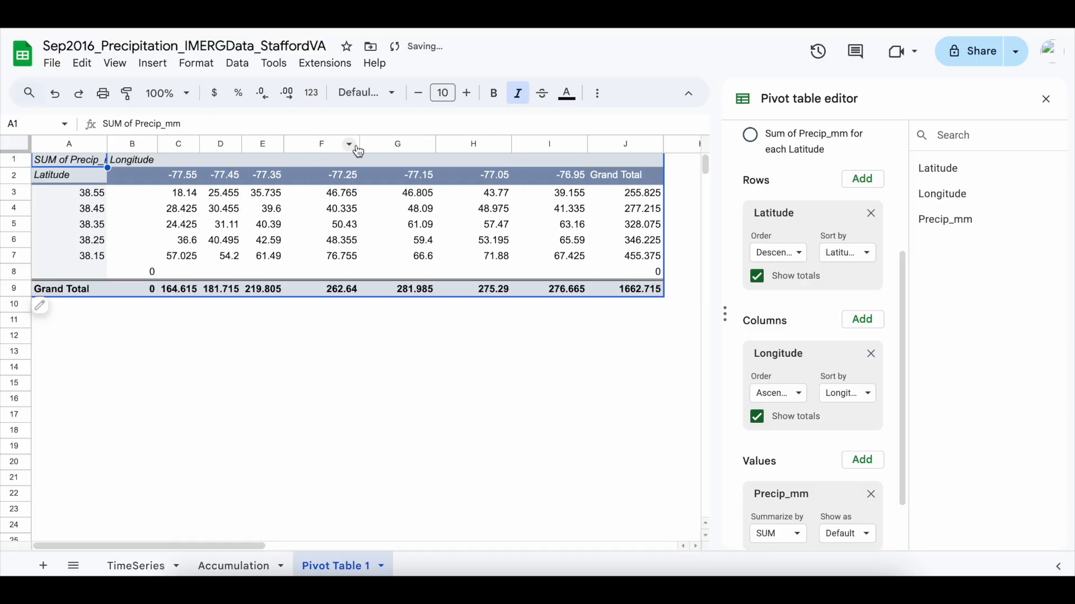
double_click(360, 145)
double_click(397, 145)
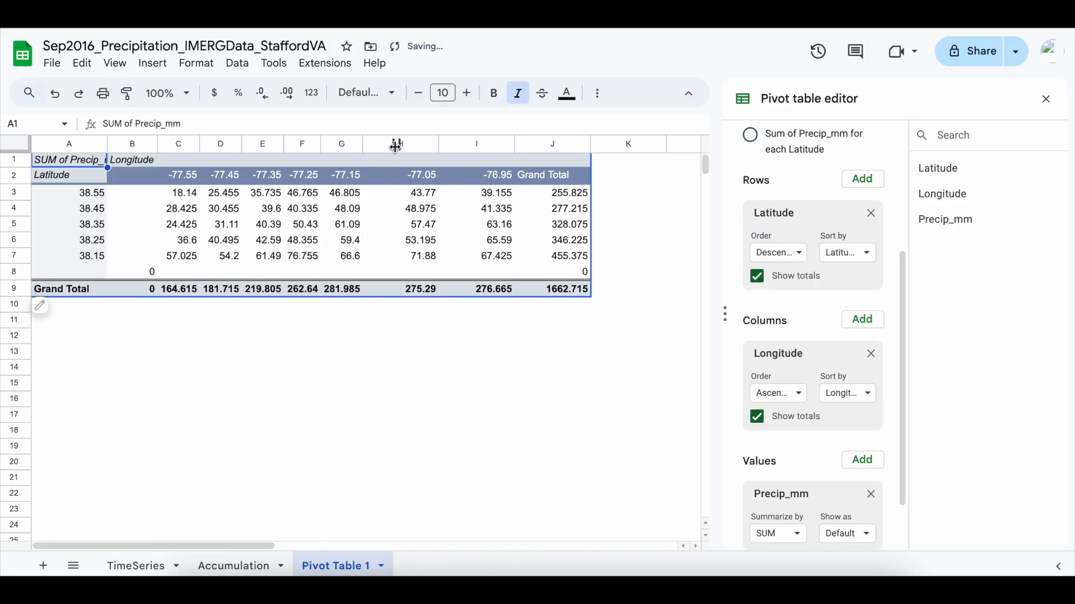
double_click(439, 145)
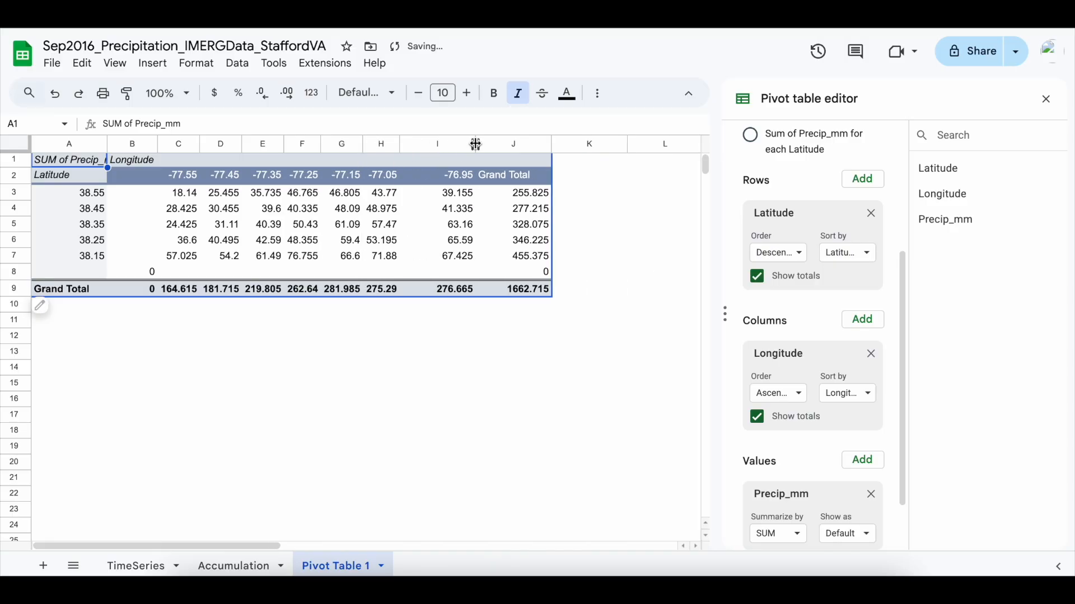
double_click(476, 145)
double_click(516, 145)
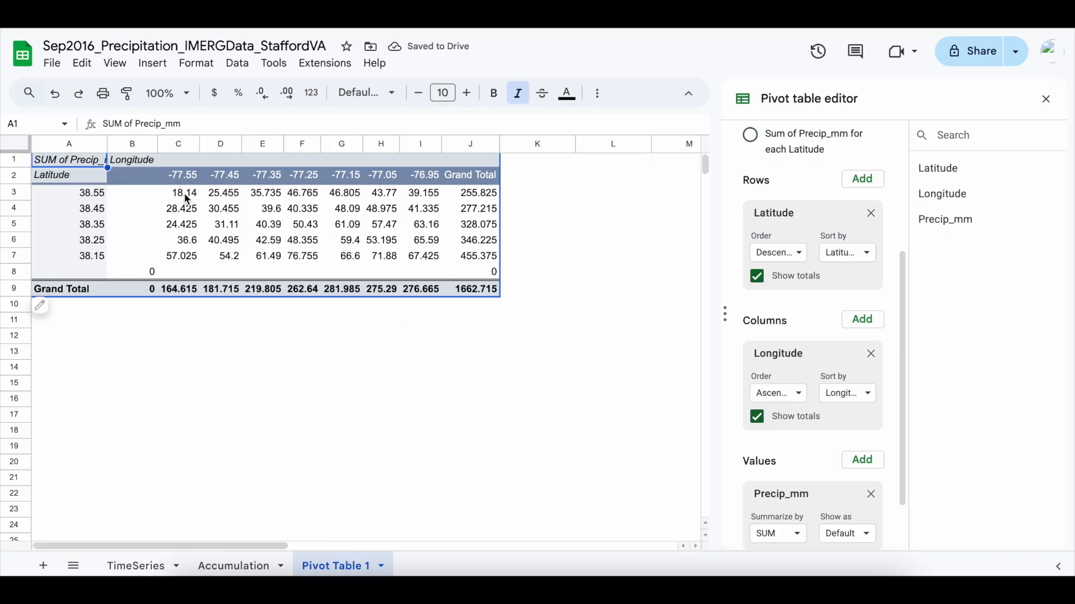
Step: Examine the precipitation grid C3:I7, comparing neighbouring values along the 38.55 latitude row
drag(185, 198, 421, 258)
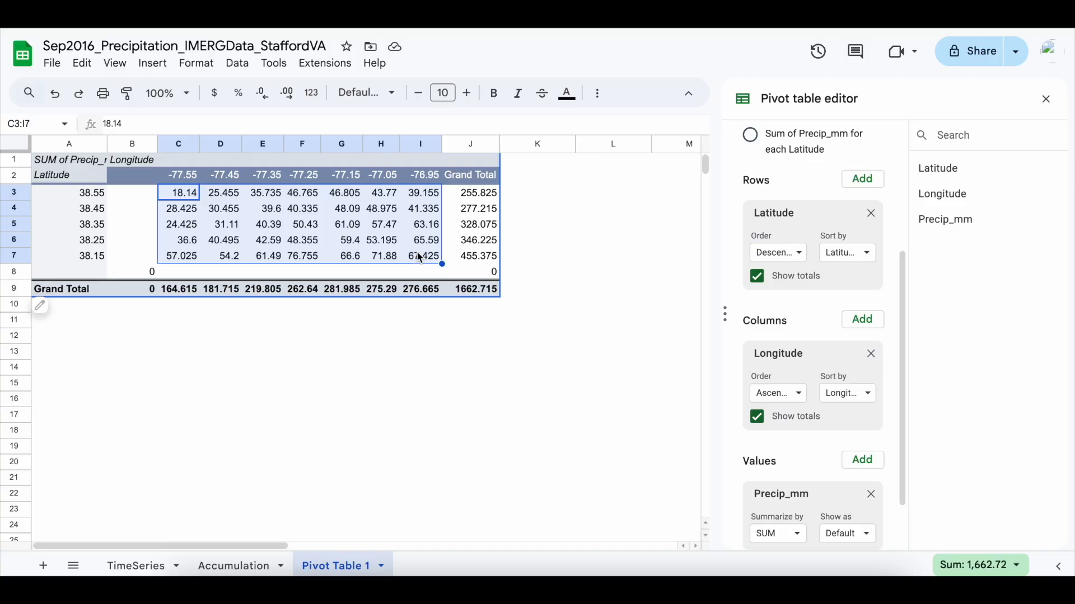
click(213, 193)
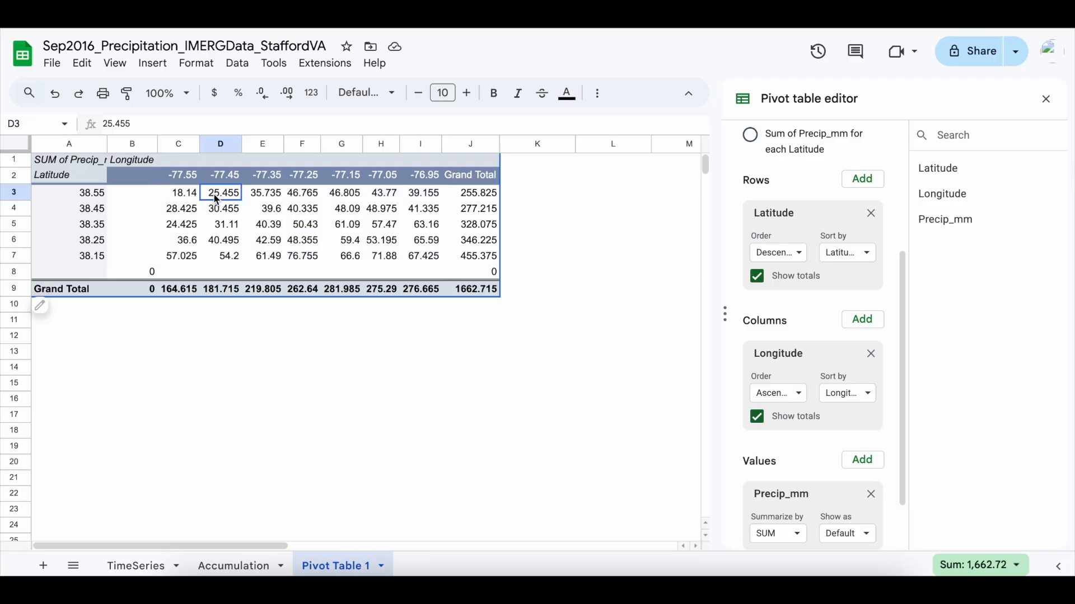
click(182, 195)
click(271, 193)
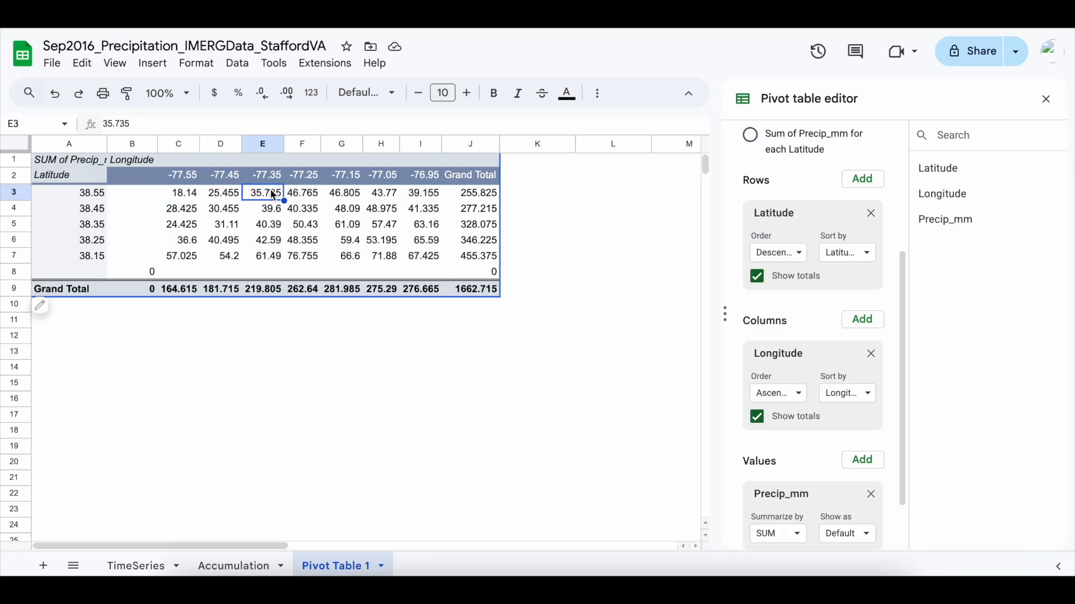
click(191, 197)
click(246, 193)
click(300, 197)
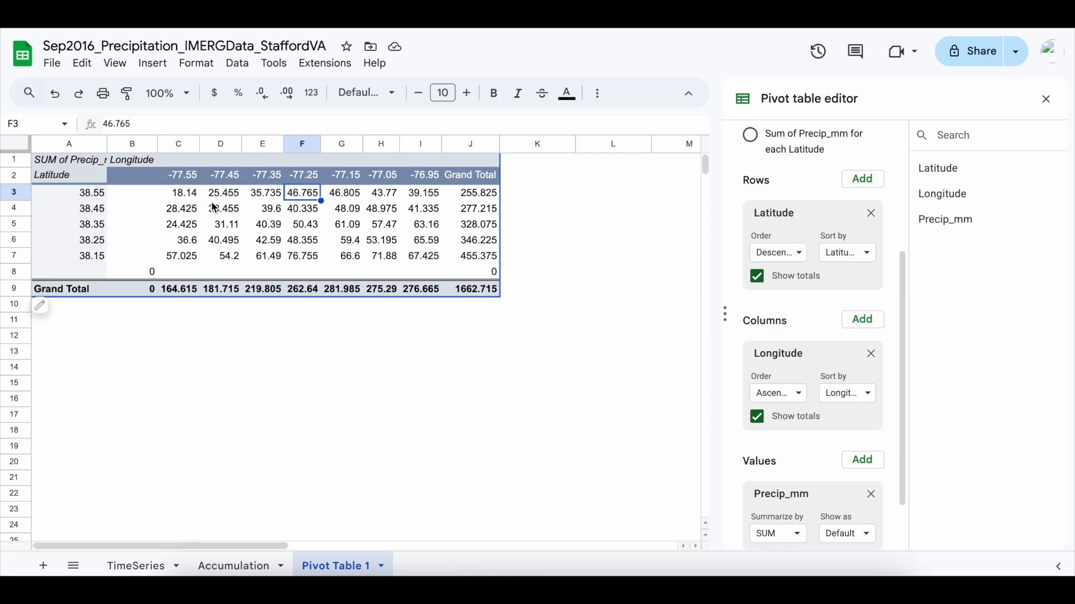
mouse_move(101, 311)
Step: Enter compass labels beside the pivot table: north in L3, east in M4, south in L5 and west in K4
click(583, 215)
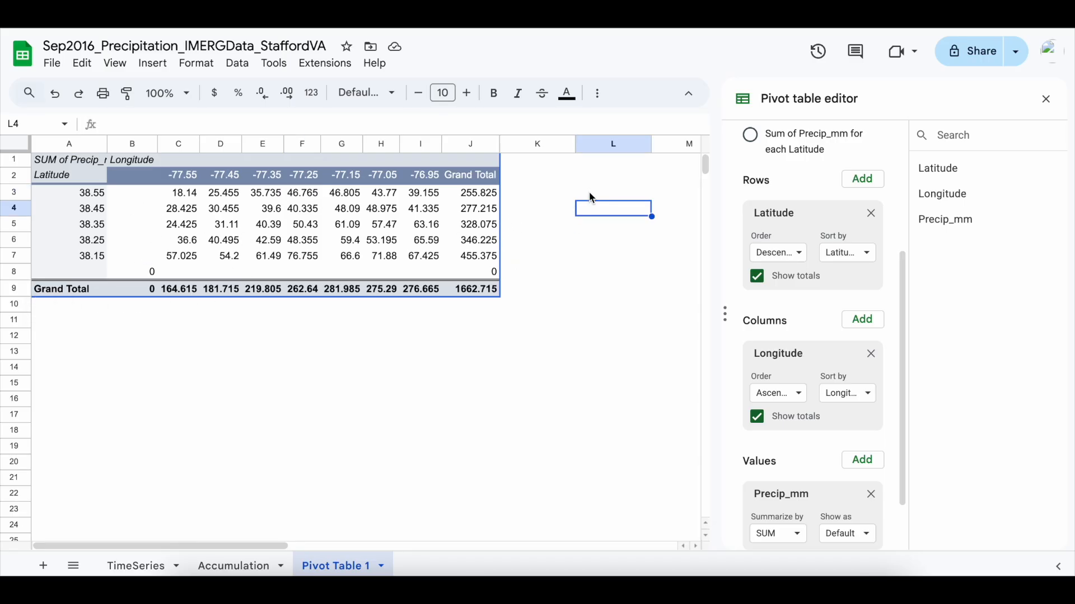
click(592, 195)
text(north)
click(669, 211)
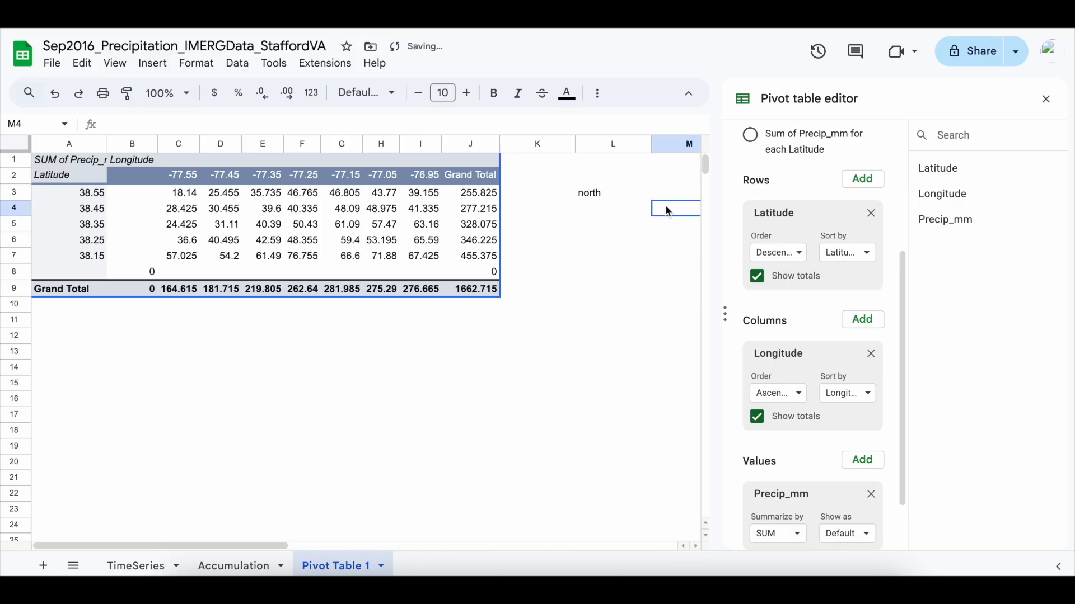
text(east)
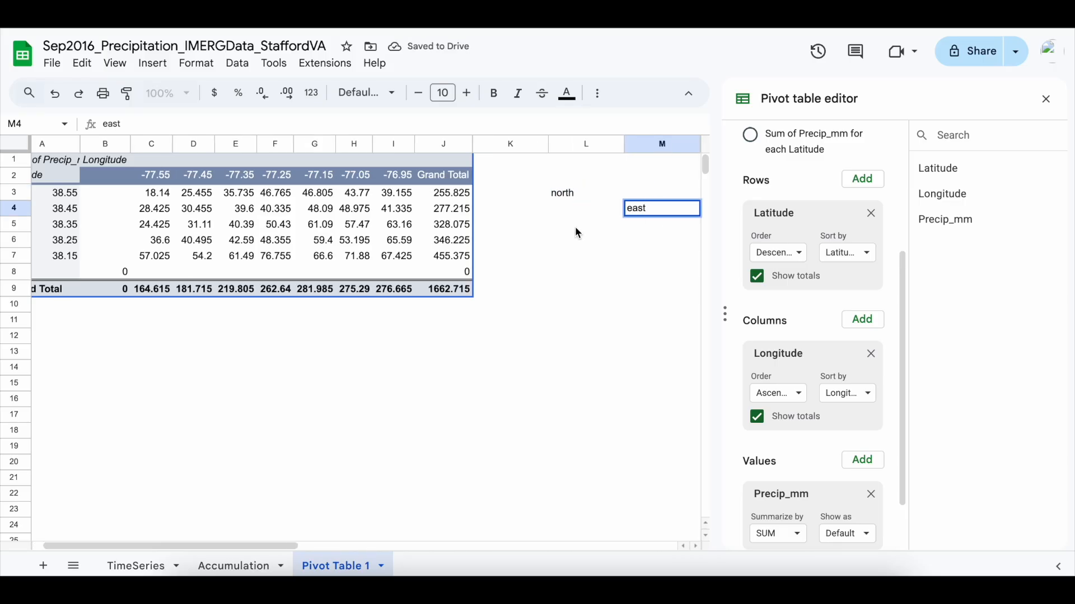
click(575, 226)
text(south)
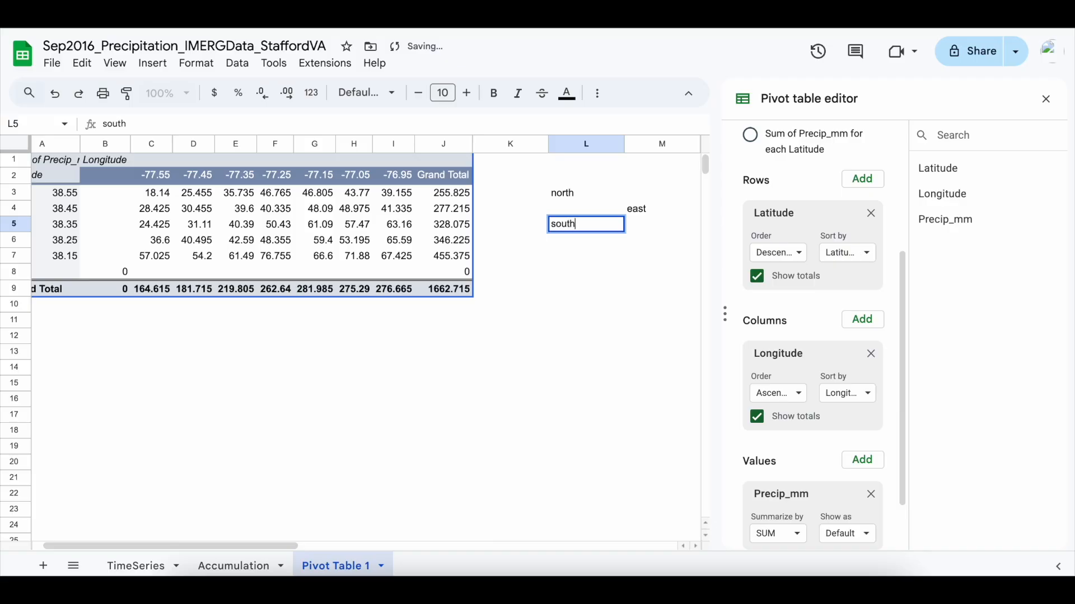
click(503, 209)
text(west)
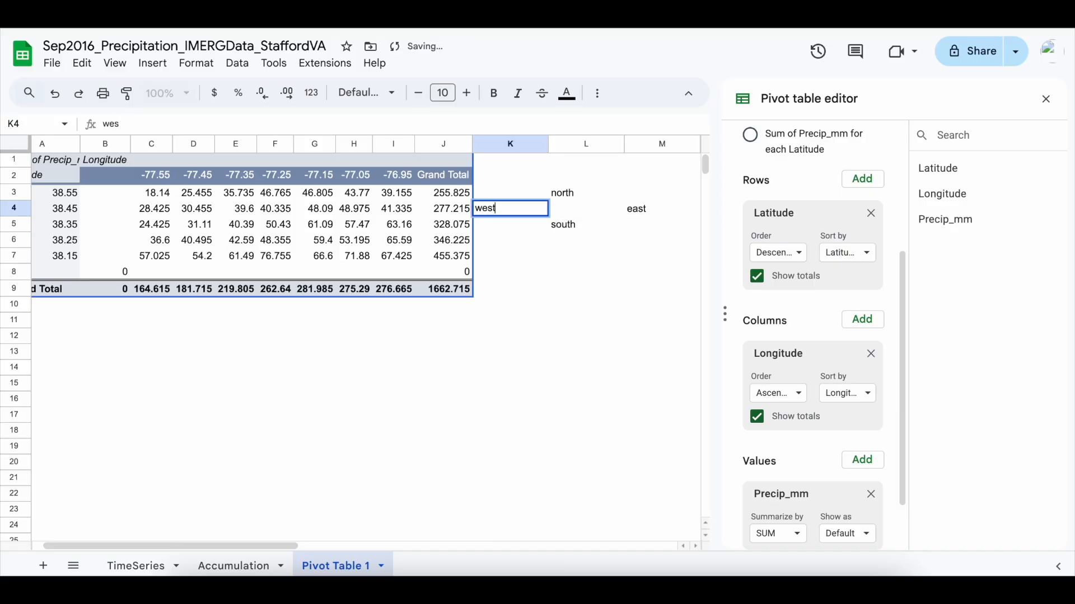
click(536, 246)
Step: Center the north and south labels in L3:L5 and right-align the west label in K4
drag(572, 194, 570, 224)
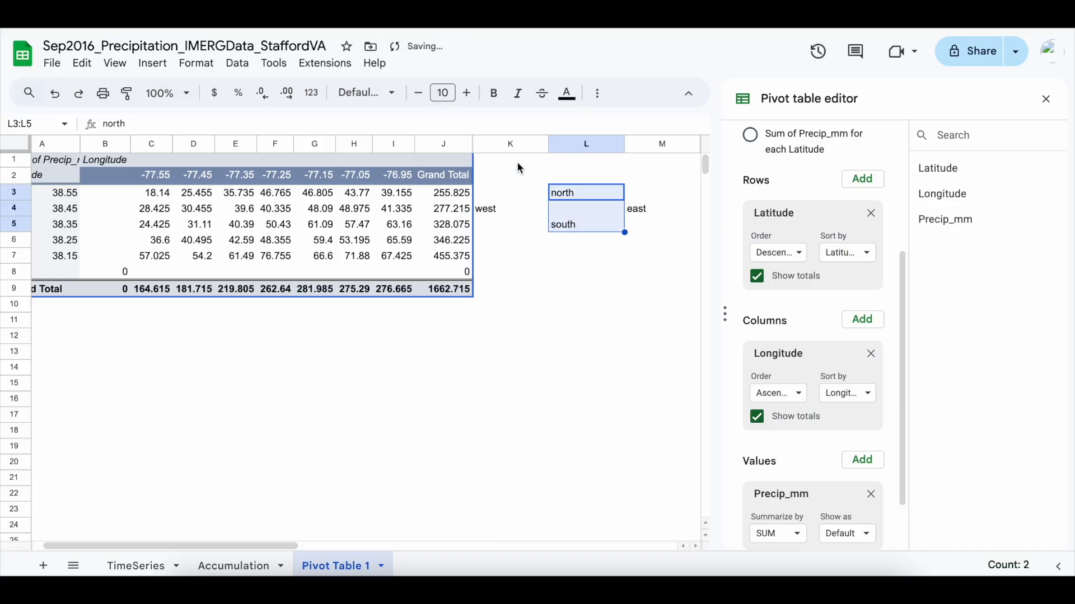
click(596, 103)
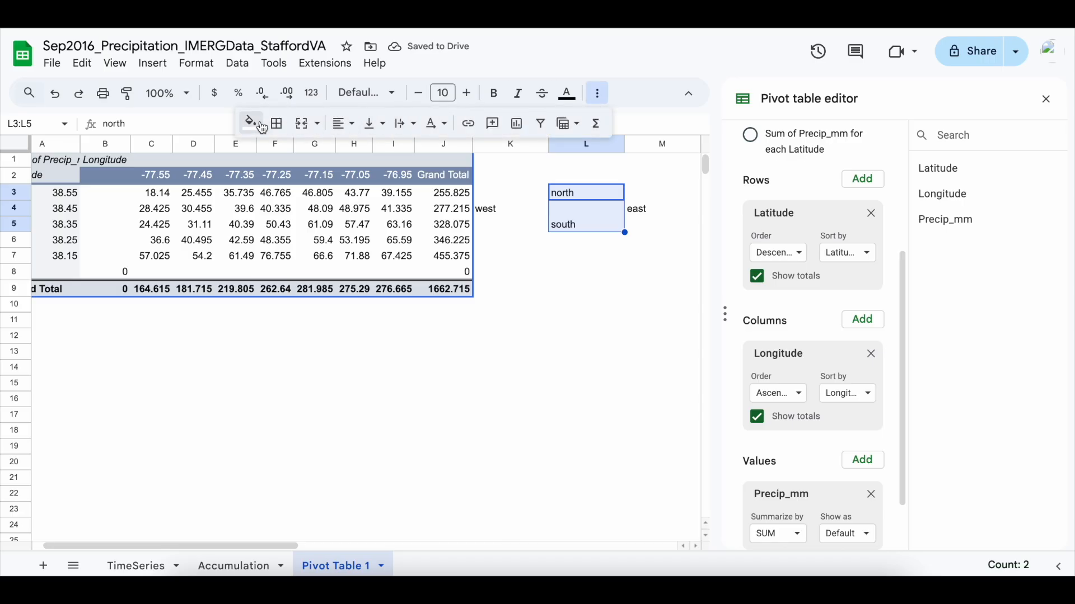
click(343, 123)
click(368, 152)
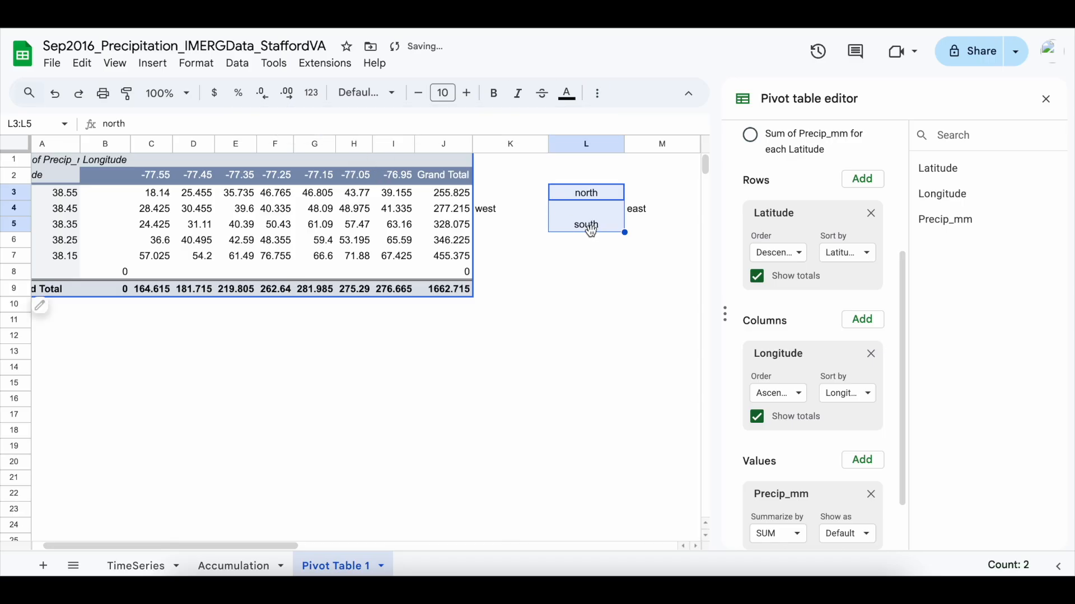
click(512, 208)
click(597, 104)
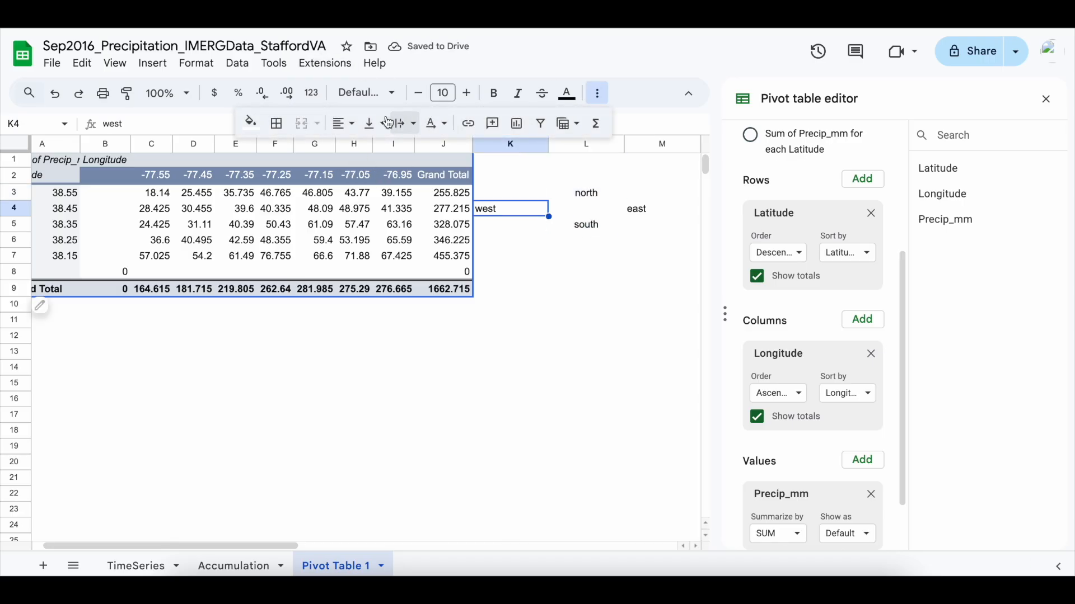
click(343, 123)
click(388, 153)
click(636, 215)
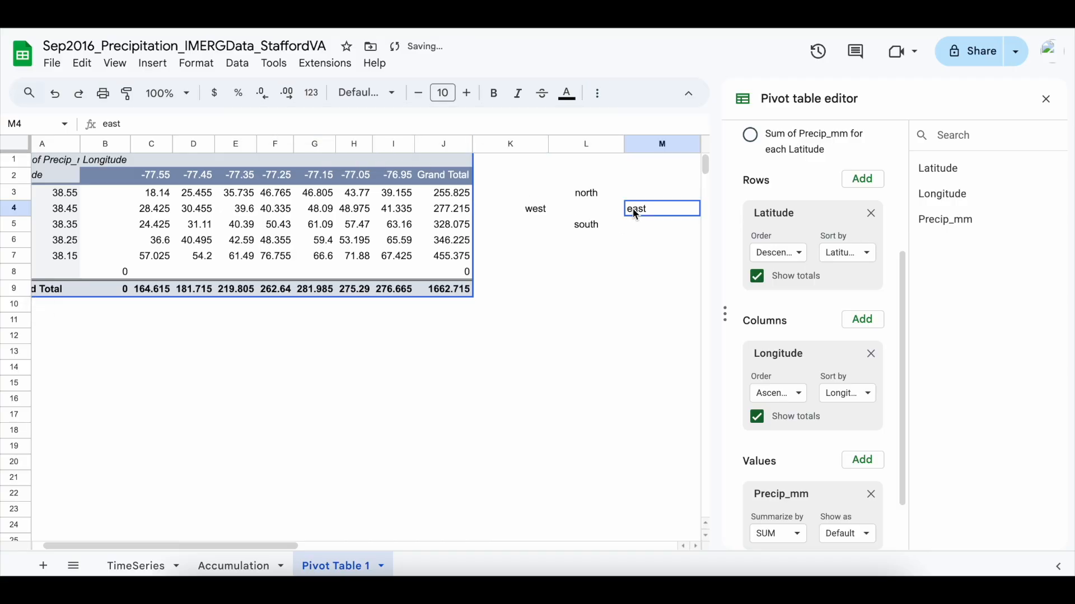
Step: Fill the compass legend range K3:M5 with light magenta
drag(545, 196, 636, 226)
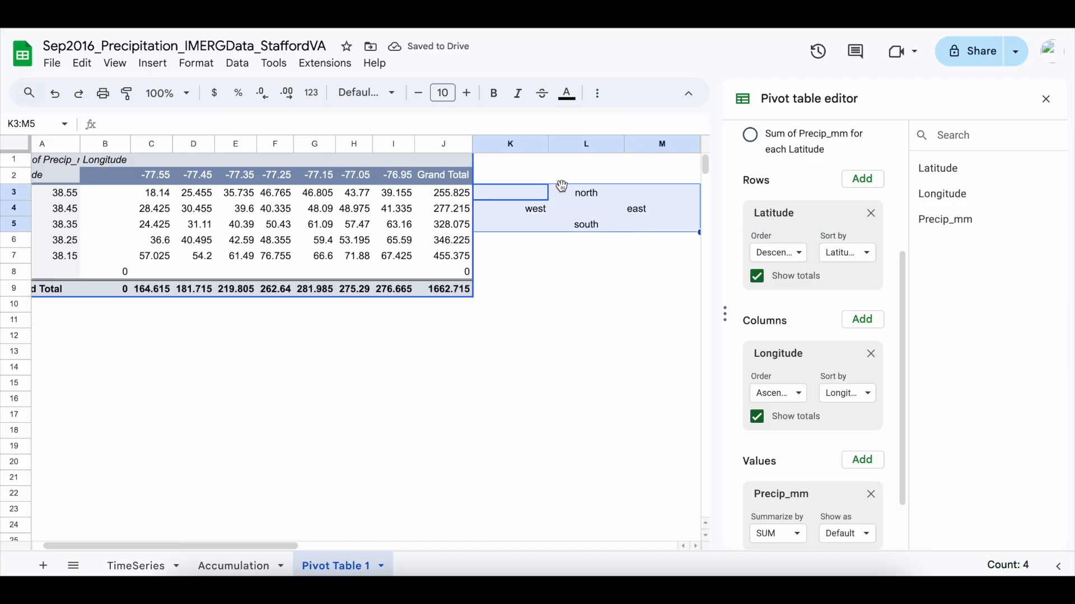
click(598, 94)
click(250, 122)
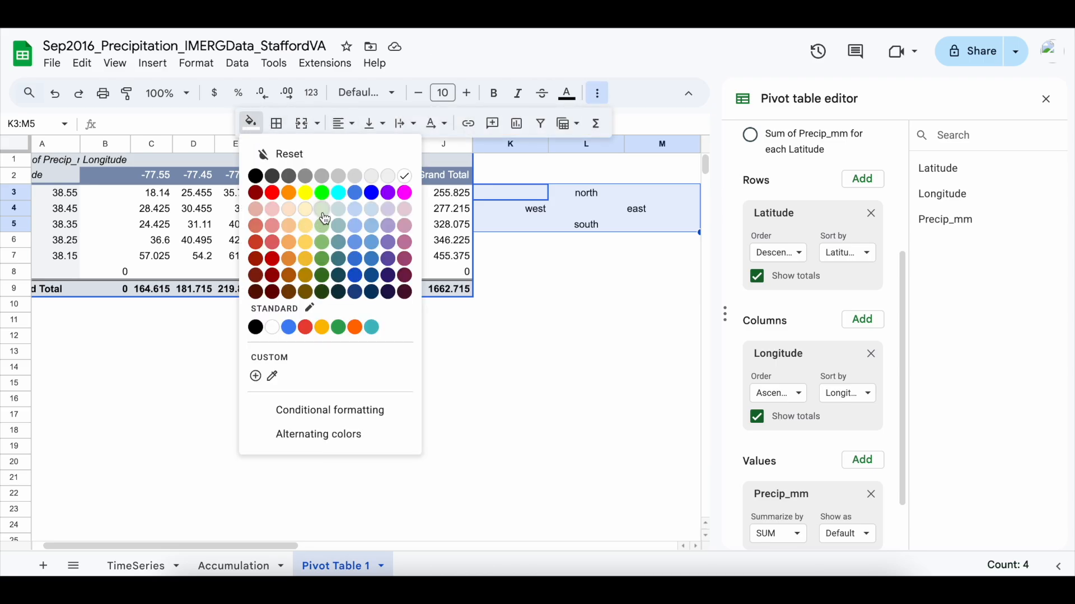
click(404, 210)
click(550, 241)
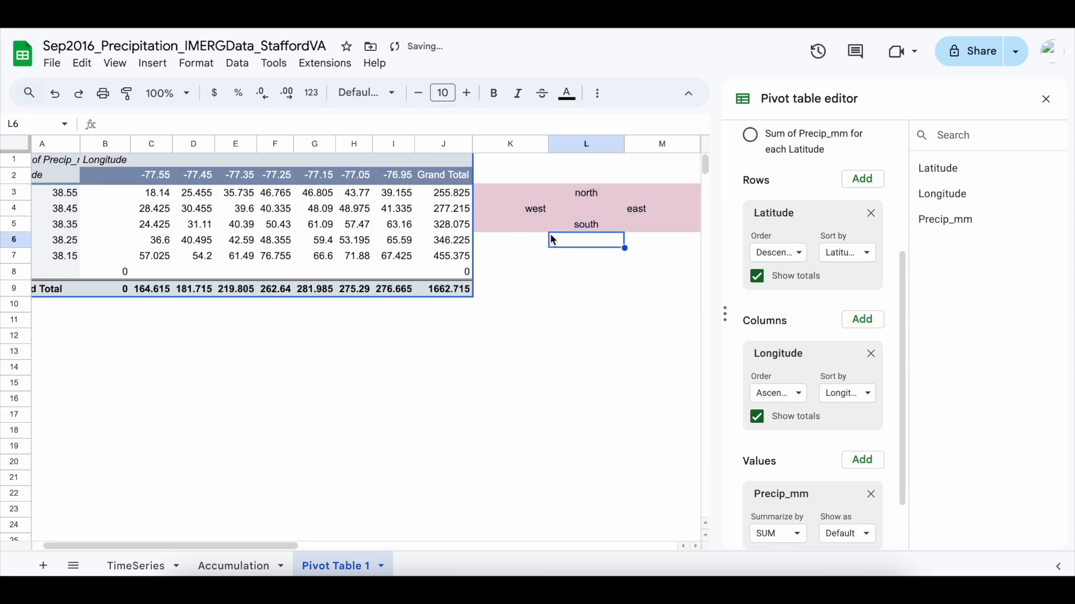
Step: Narrow columns K, L and M to fit the compass labels
drag(548, 147, 519, 147)
drag(594, 144, 595, 145)
double_click(595, 144)
double_click(624, 145)
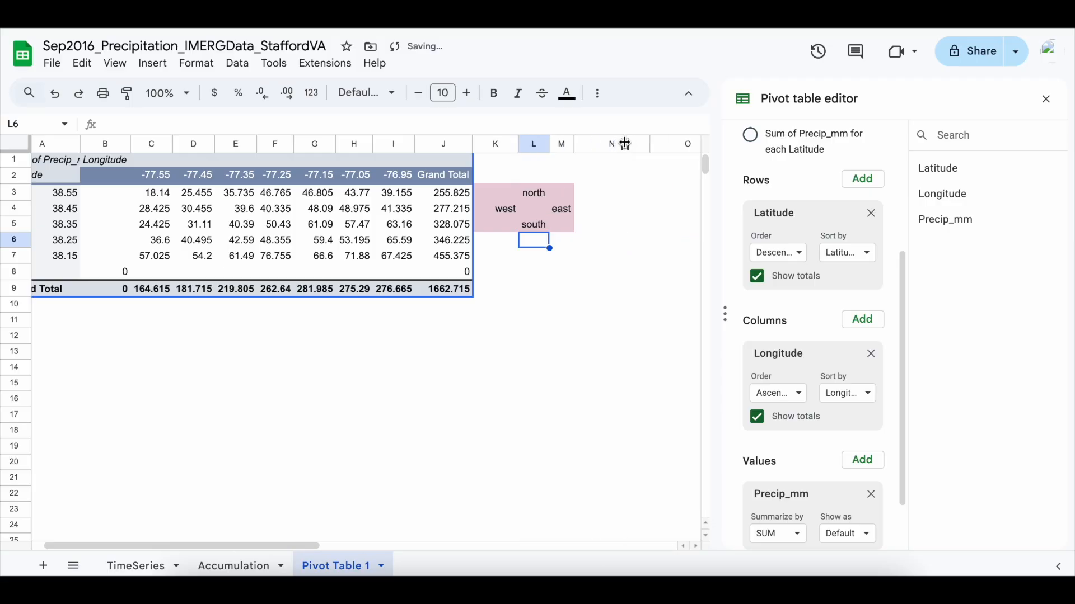
double_click(519, 145)
click(520, 309)
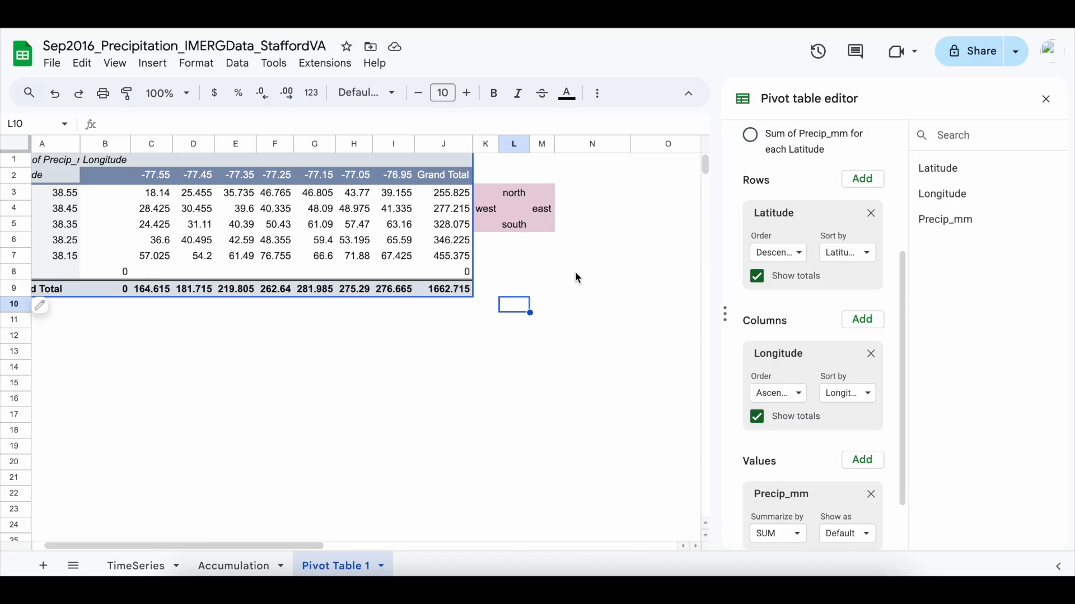
Step: Close the pivot table editor and start a color scale conditional formatting rule for the precipitation grid C3:I7
drag(143, 199, 398, 260)
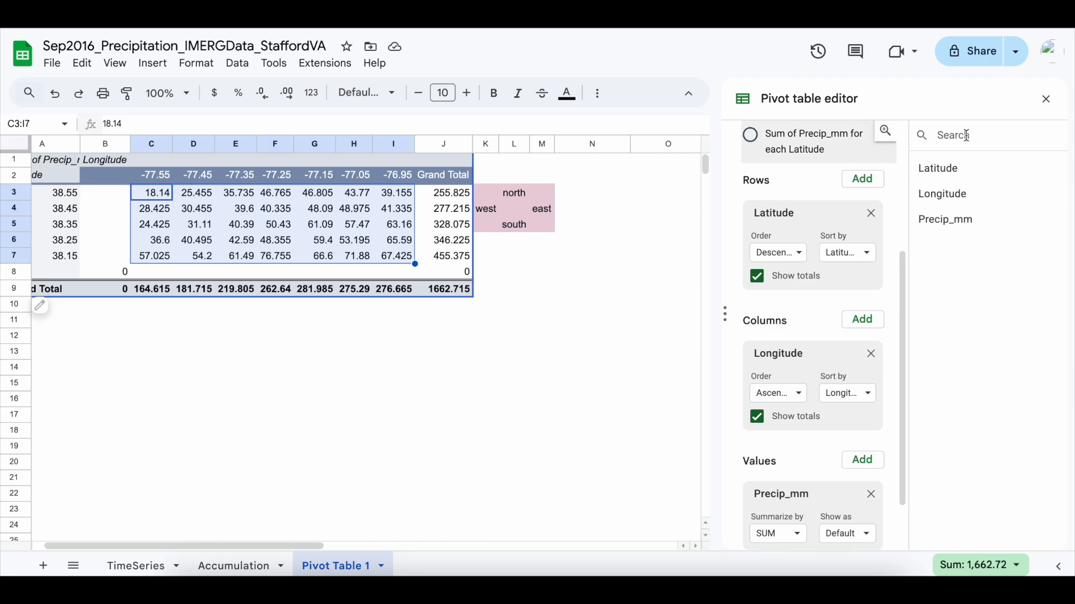
click(1046, 100)
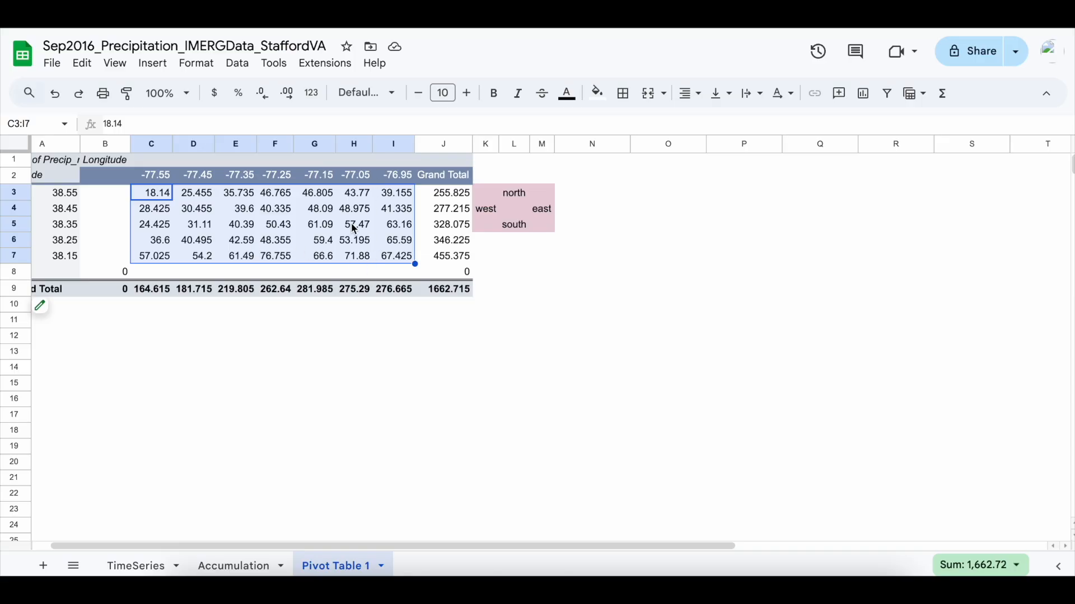
click(209, 67)
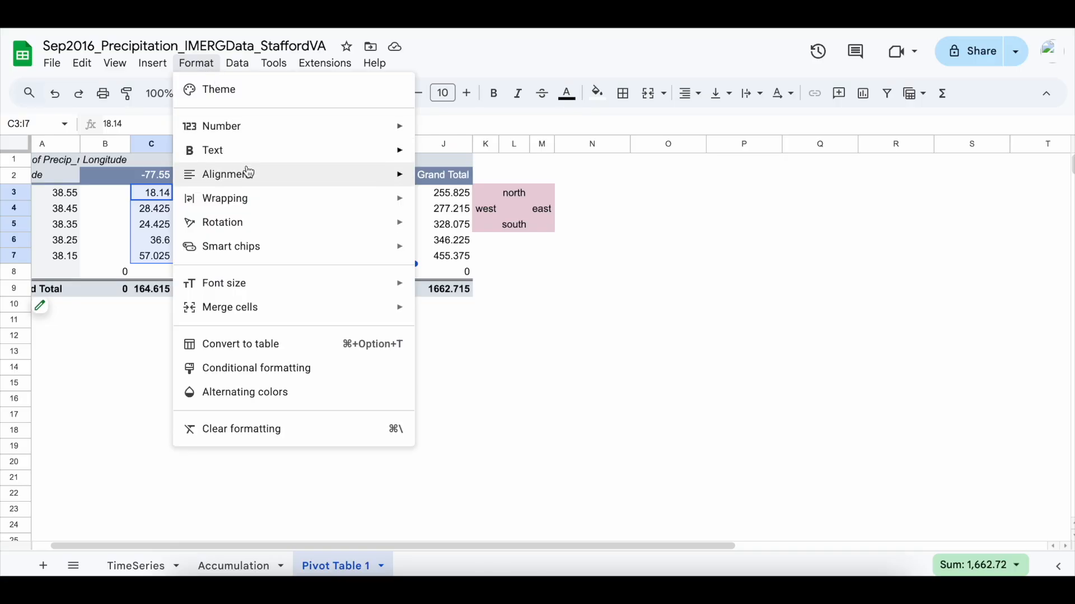
mouse_move(294, 227)
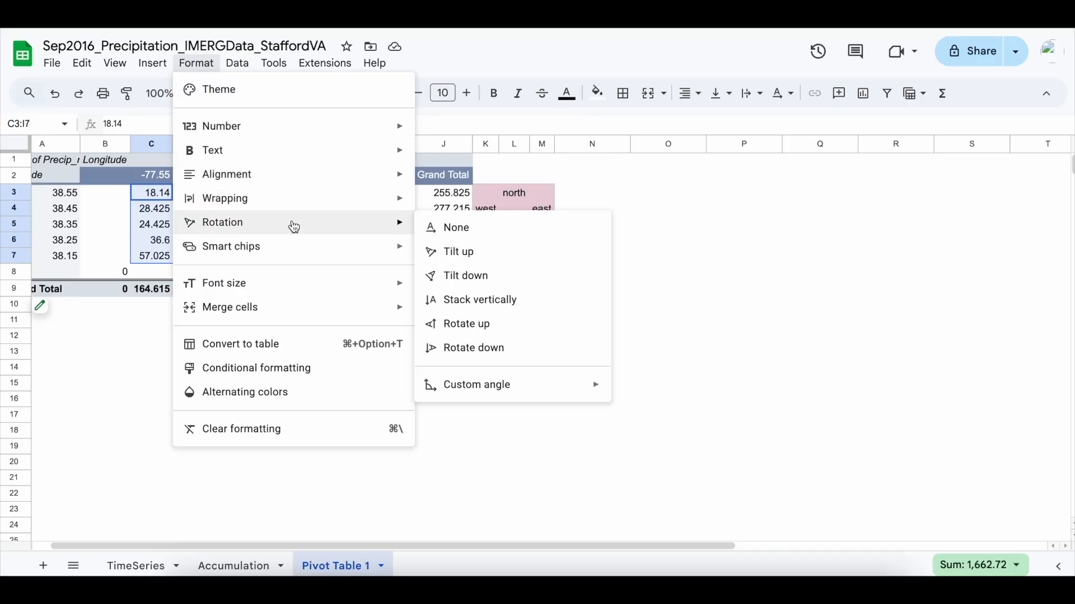
click(313, 370)
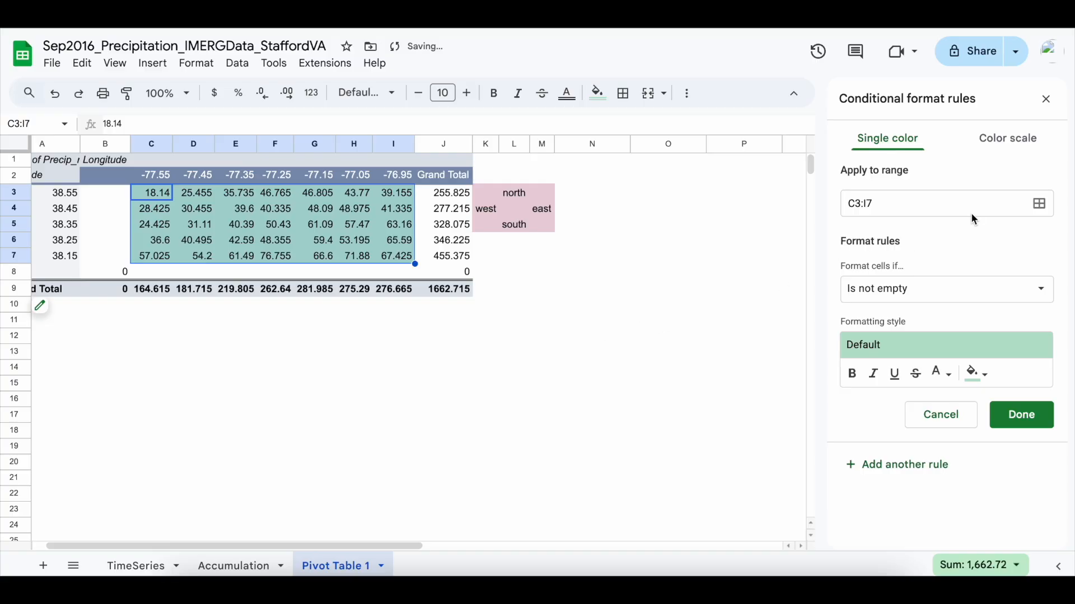
click(997, 140)
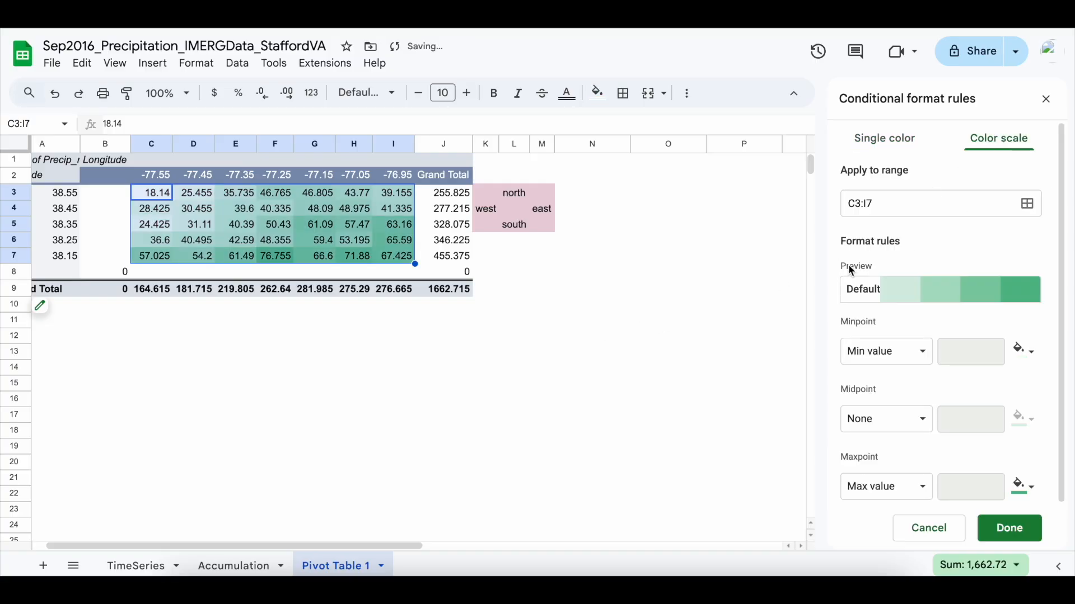
Step: Try several preset color scales for the rule, settling on the green-white-red one
scroll(952, 334, down, 1)
click(982, 250)
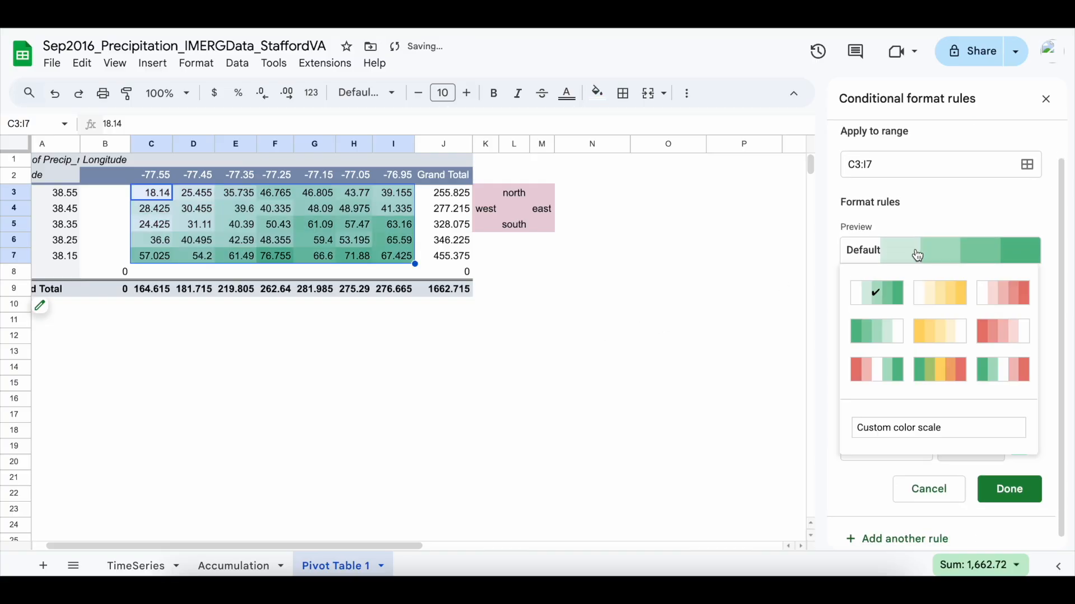
click(972, 329)
click(933, 249)
click(932, 385)
scroll(923, 358, down, 1)
click(926, 252)
click(999, 358)
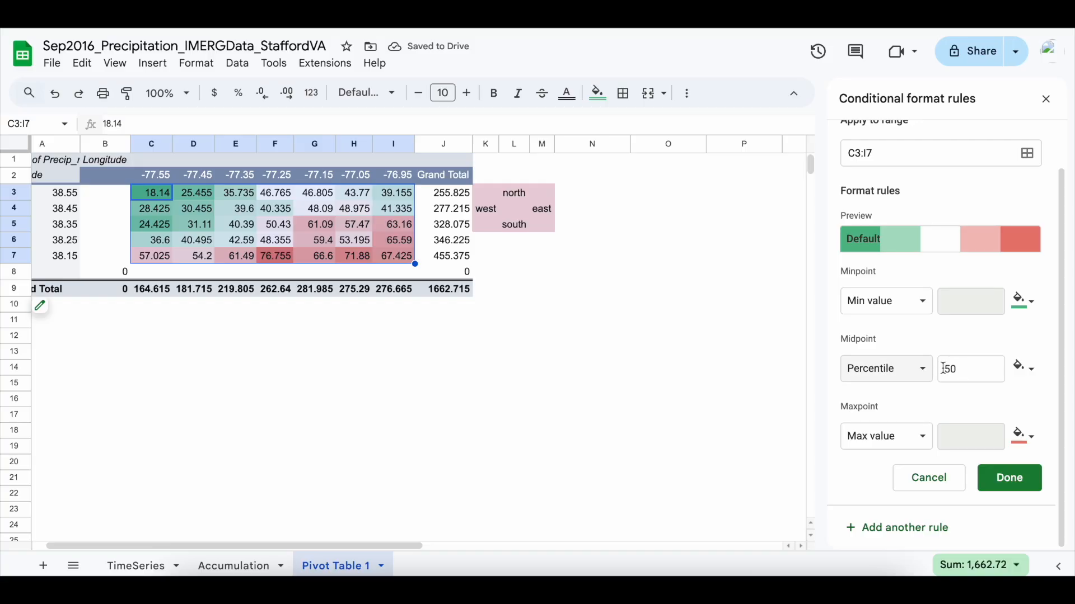
Step: Set the color scale's midpoint to percentile 25
double_click(967, 370)
text(2)
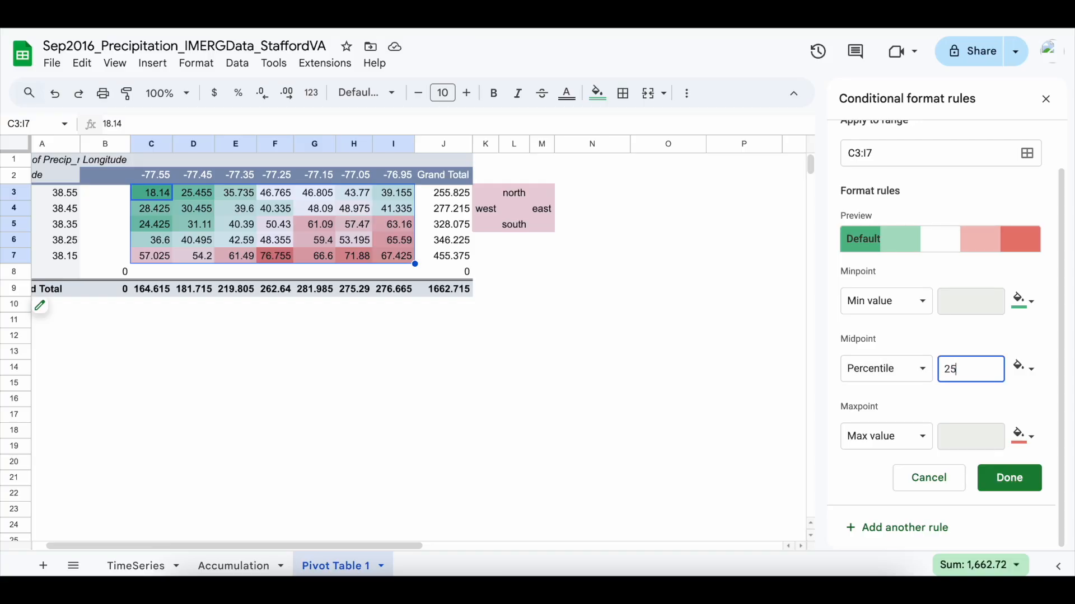
click(930, 347)
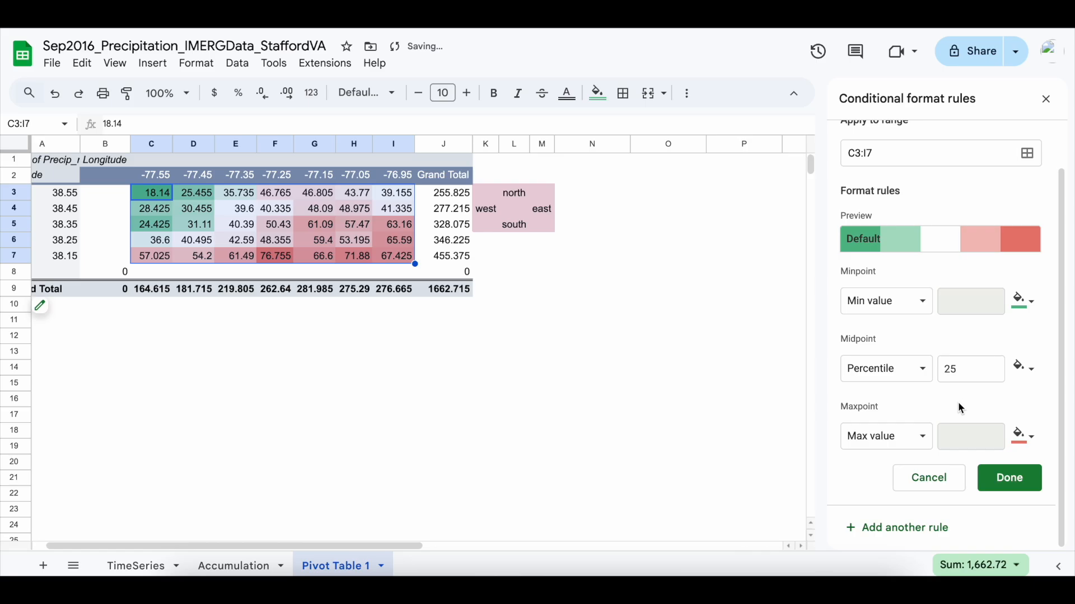
Step: Color the scale's minpoint light green, its midpoint dark yellow and its maxpoint red
click(1024, 312)
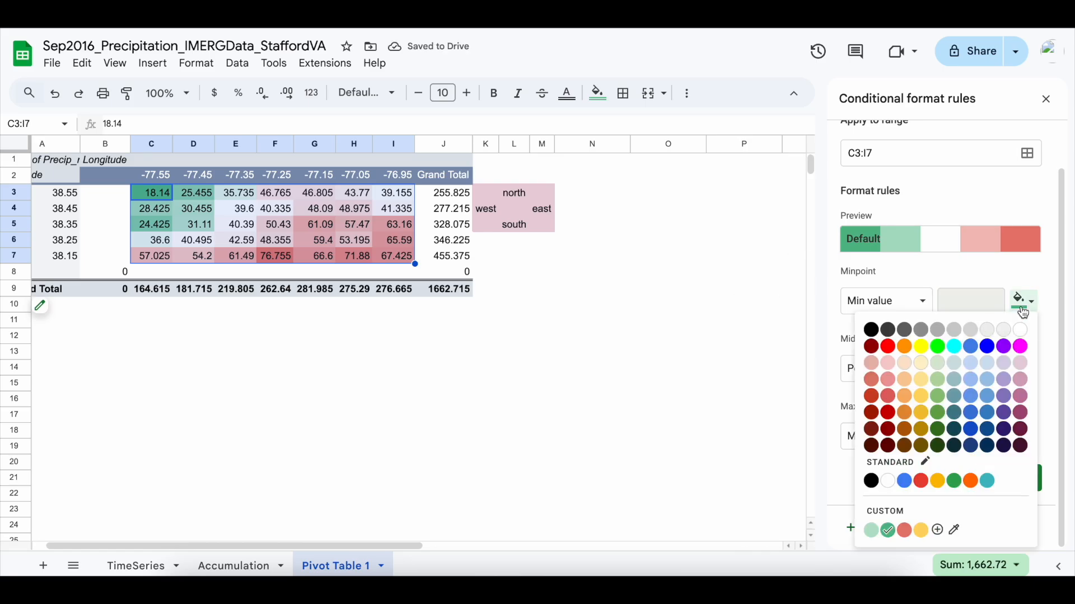
click(942, 398)
click(1024, 368)
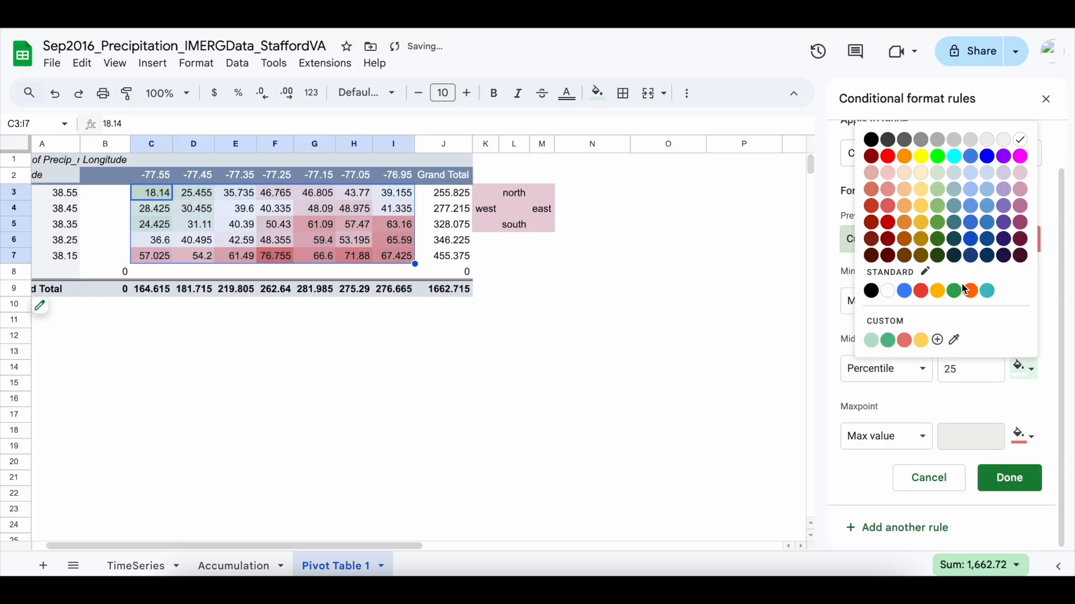
click(919, 224)
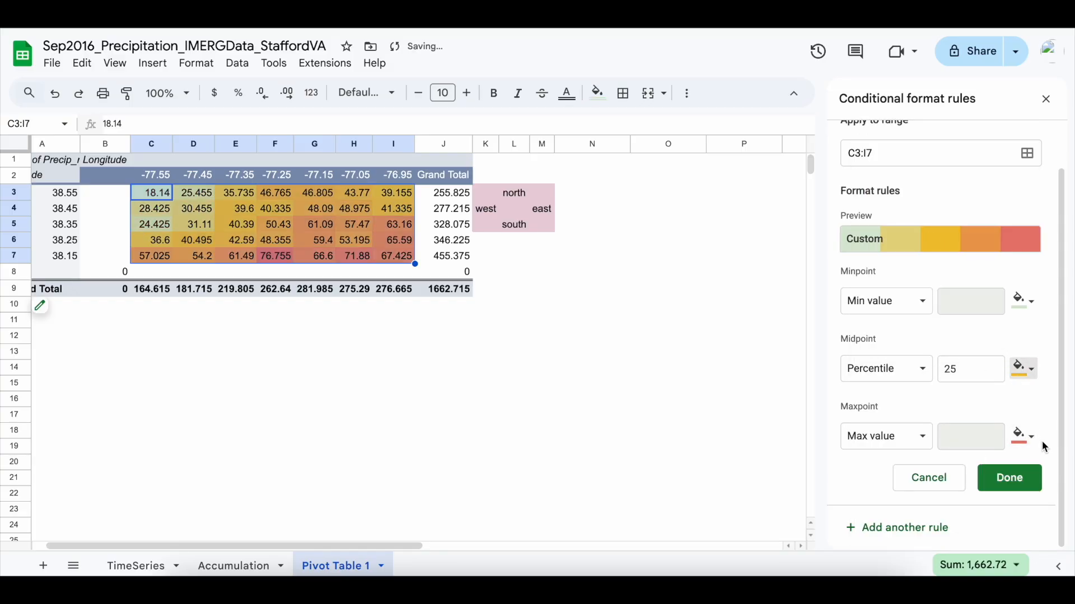
click(1022, 437)
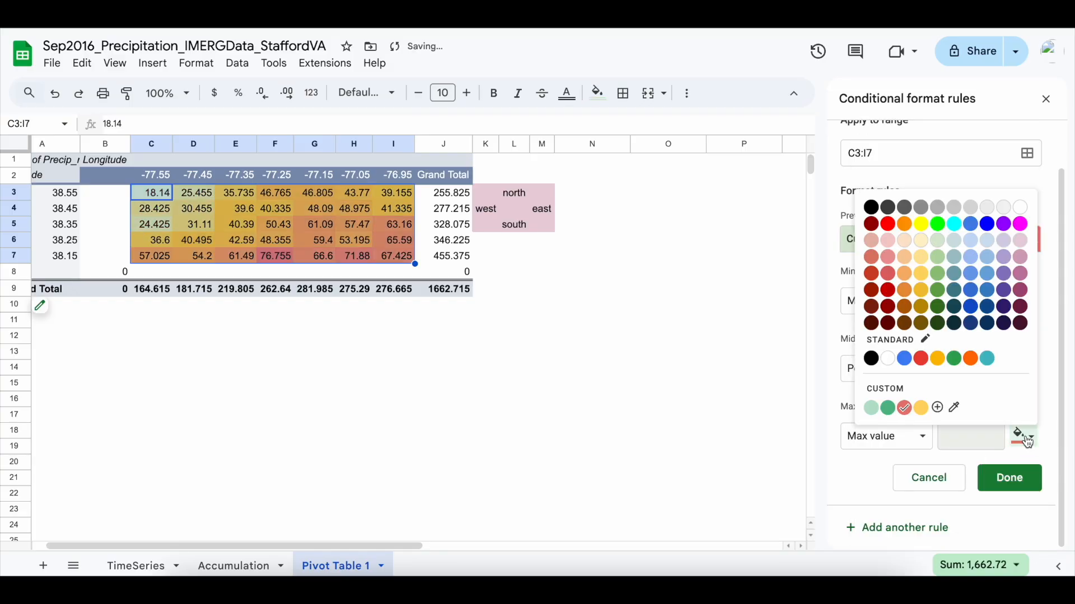
click(887, 225)
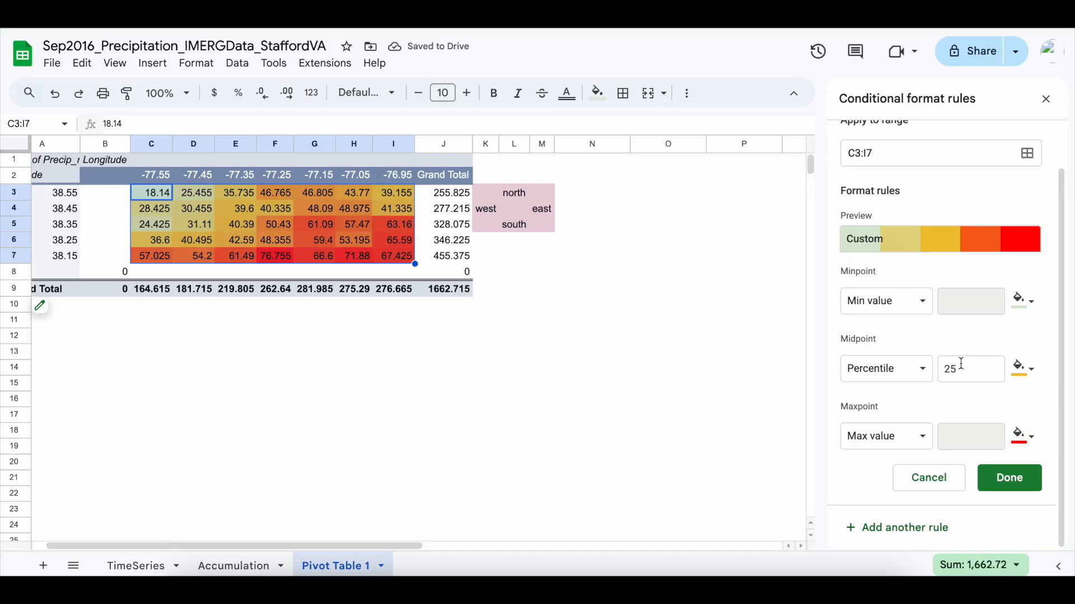
Step: Set the color scale's midpoint to percentile 50 and save the rule
double_click(961, 364)
text(5)
click(952, 338)
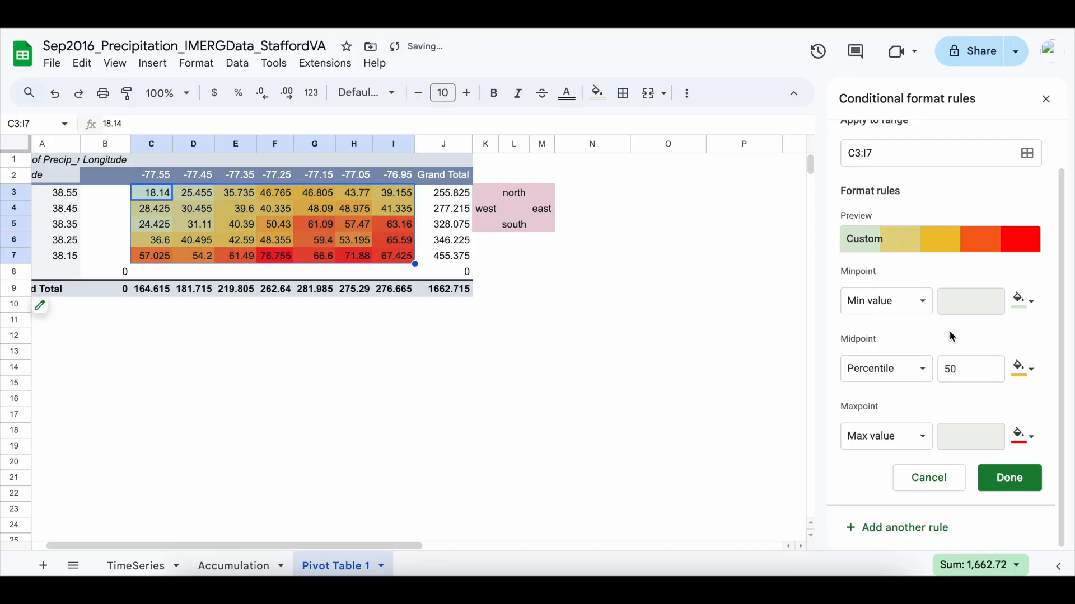
click(995, 479)
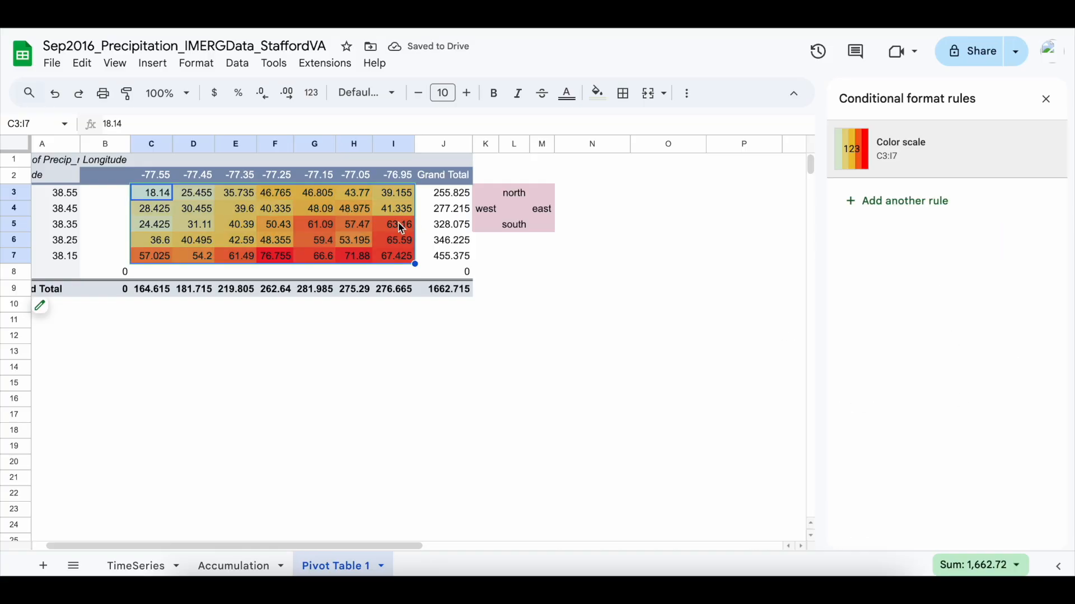
Step: Examine the color-scaled grid C3:I7, comparing its northwest cell with cells in the middle and the southeast corner
click(298, 315)
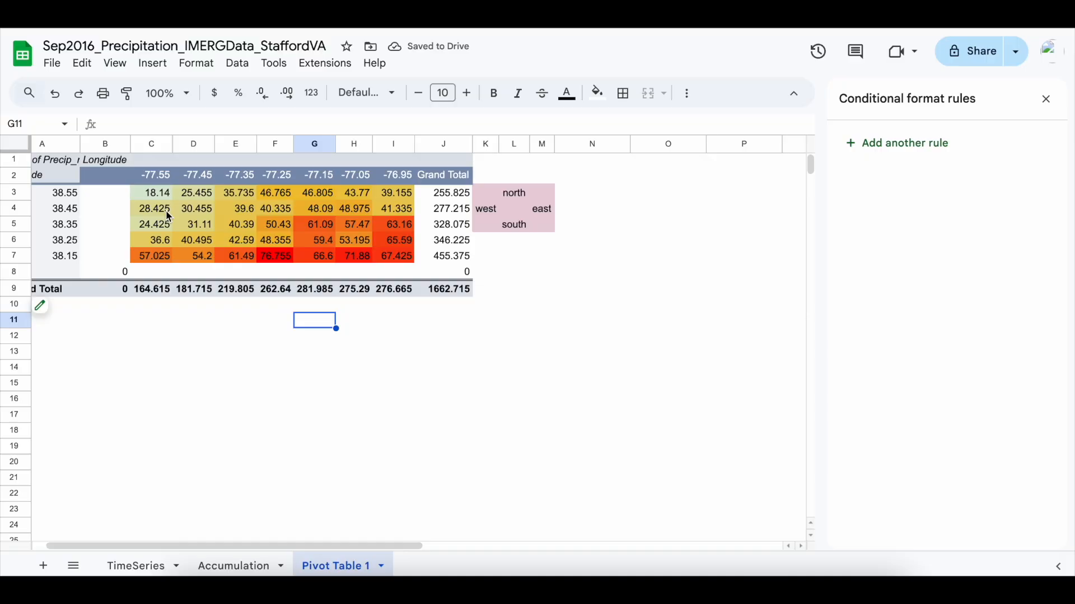
drag(147, 195, 391, 266)
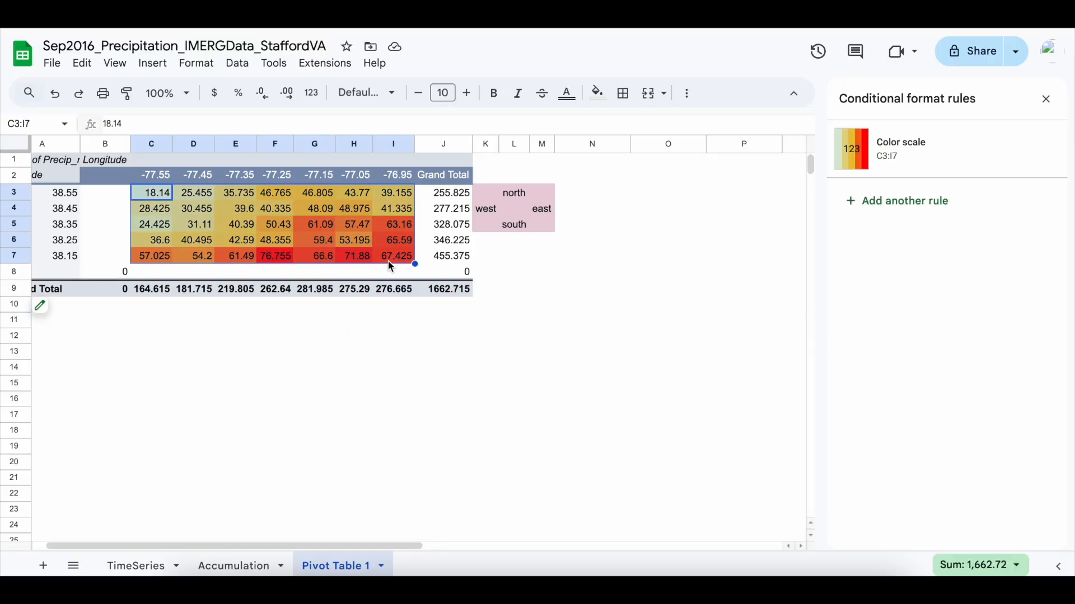
click(344, 341)
click(156, 197)
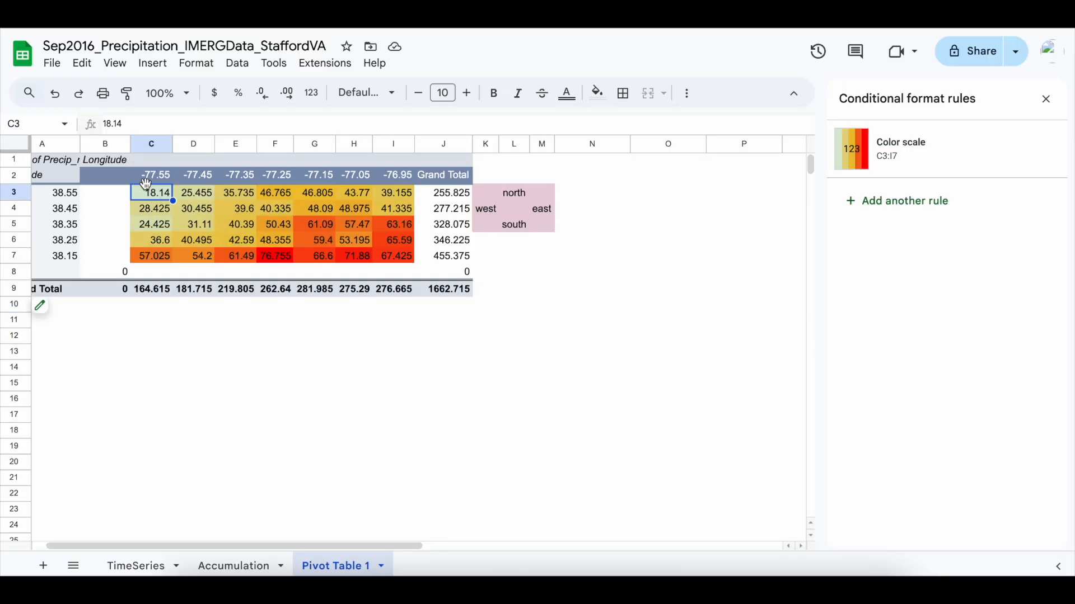
click(286, 231)
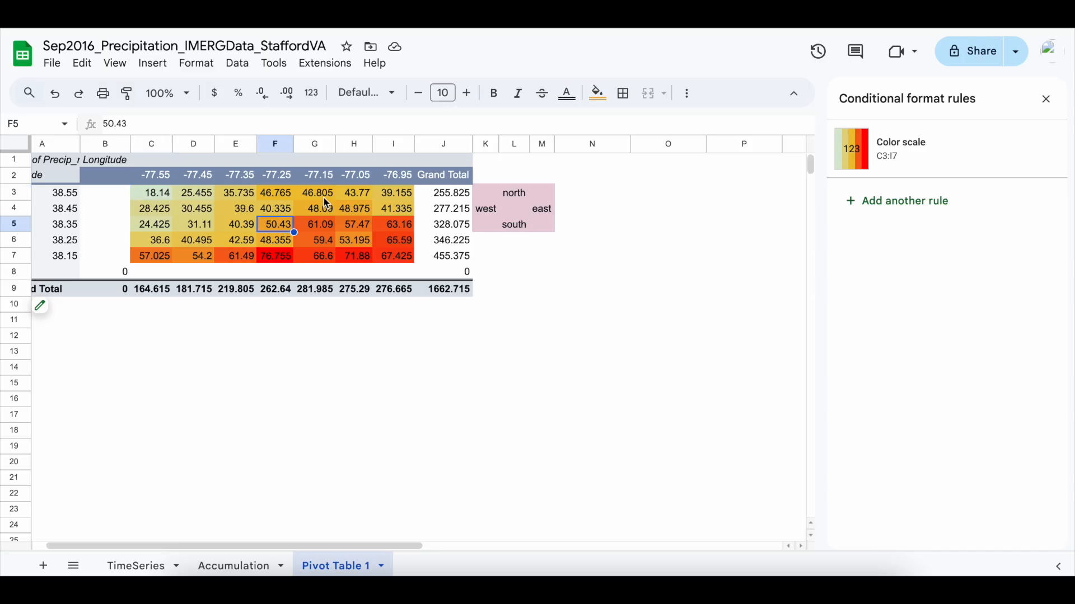
click(330, 200)
click(265, 235)
click(395, 257)
click(370, 262)
click(389, 260)
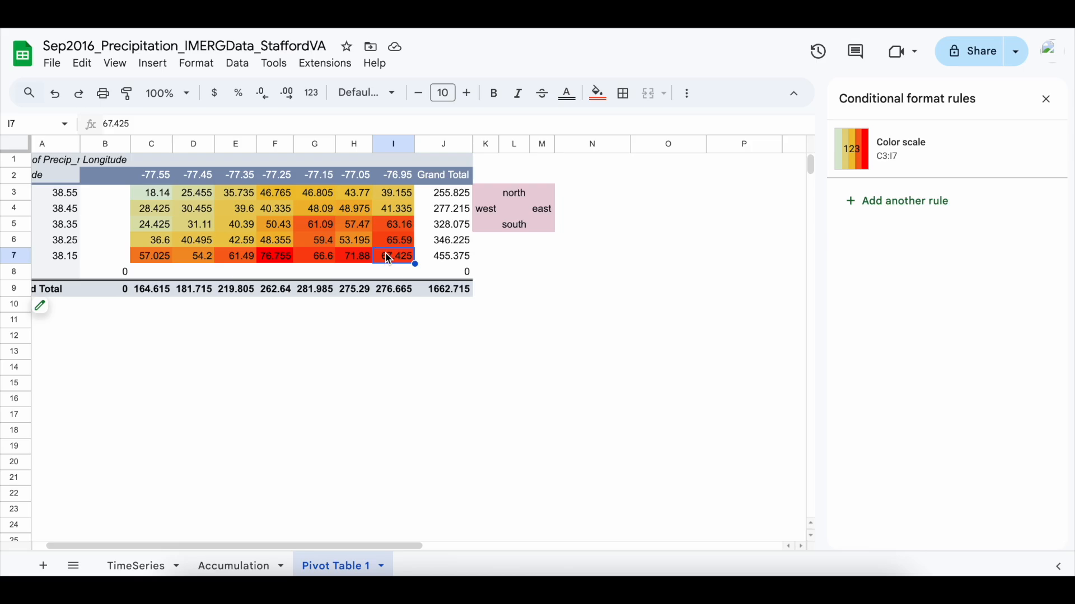
Step: Compare the colored grid with the compass legend, examining the southern rows C5:I7, the eastern columns G3:I7 and the whole range
drag(150, 200, 394, 260)
drag(487, 193, 546, 229)
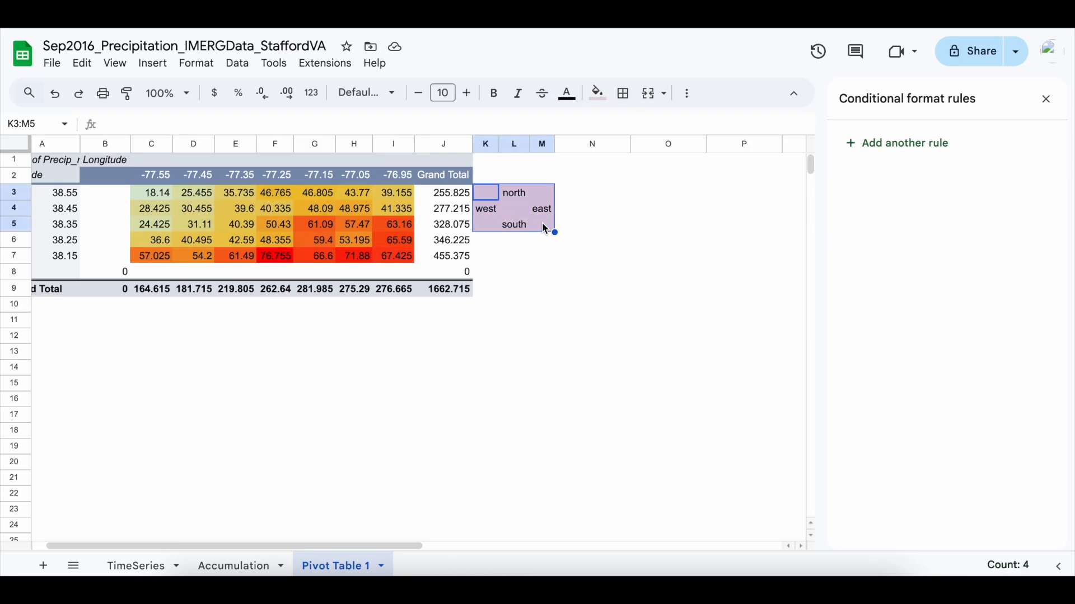
click(540, 246)
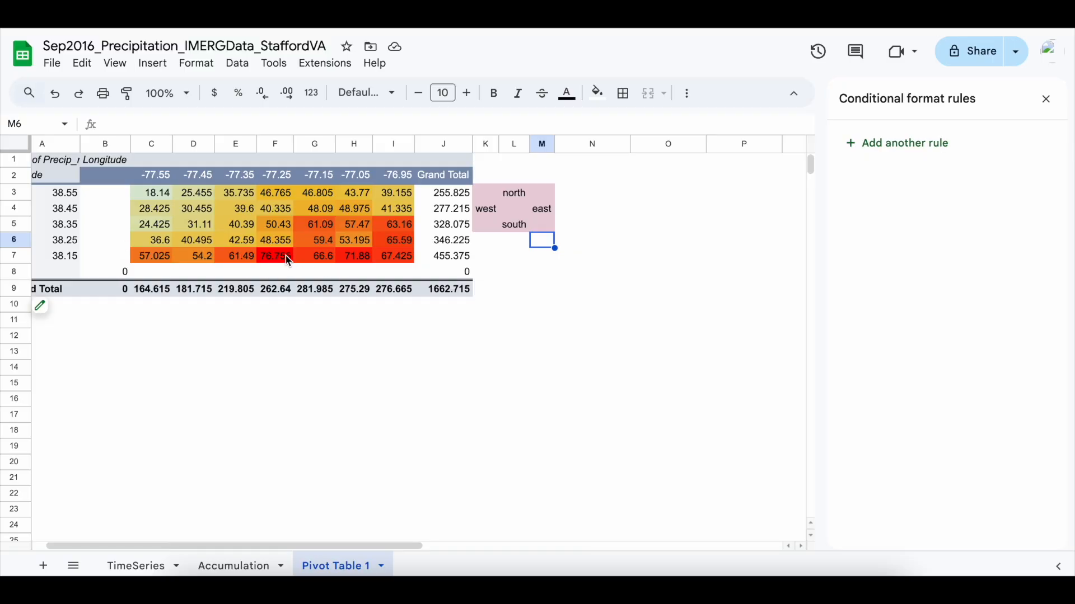
drag(153, 256, 407, 256)
click(401, 225)
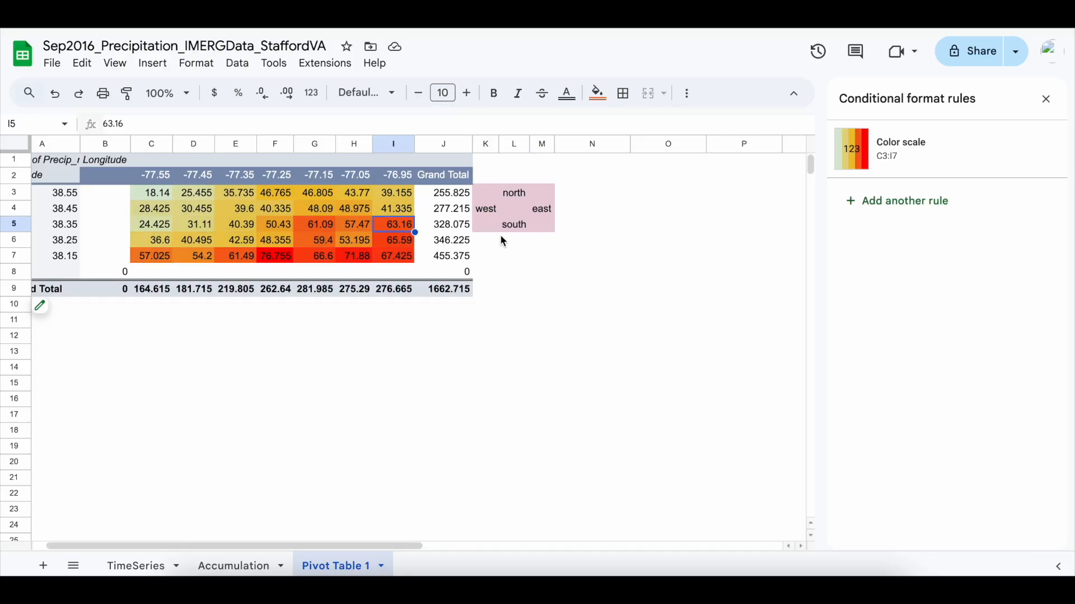
drag(164, 260, 412, 222)
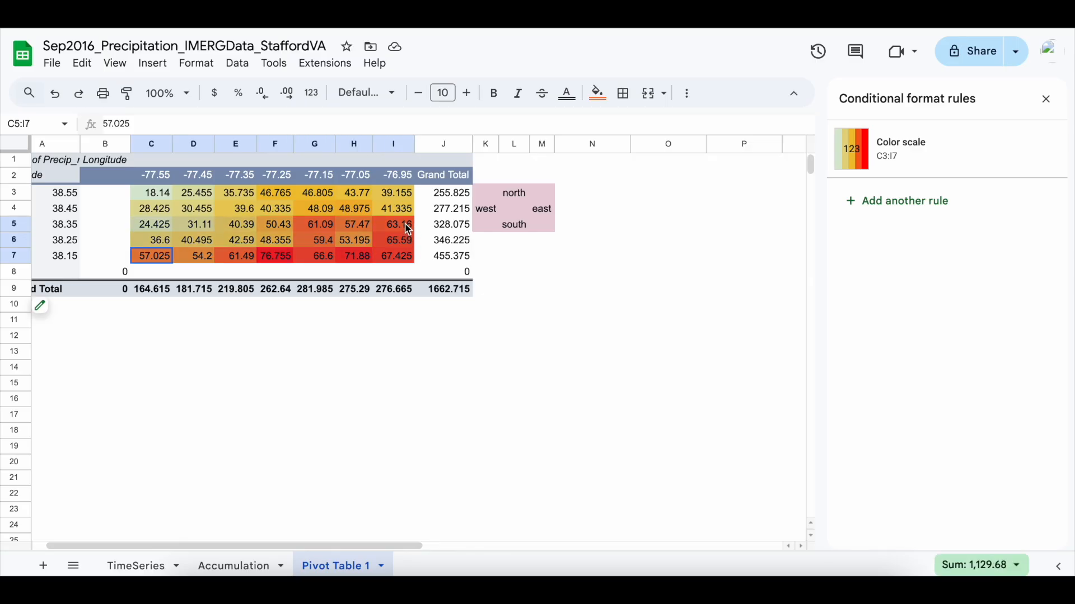
click(486, 256)
drag(321, 202, 407, 256)
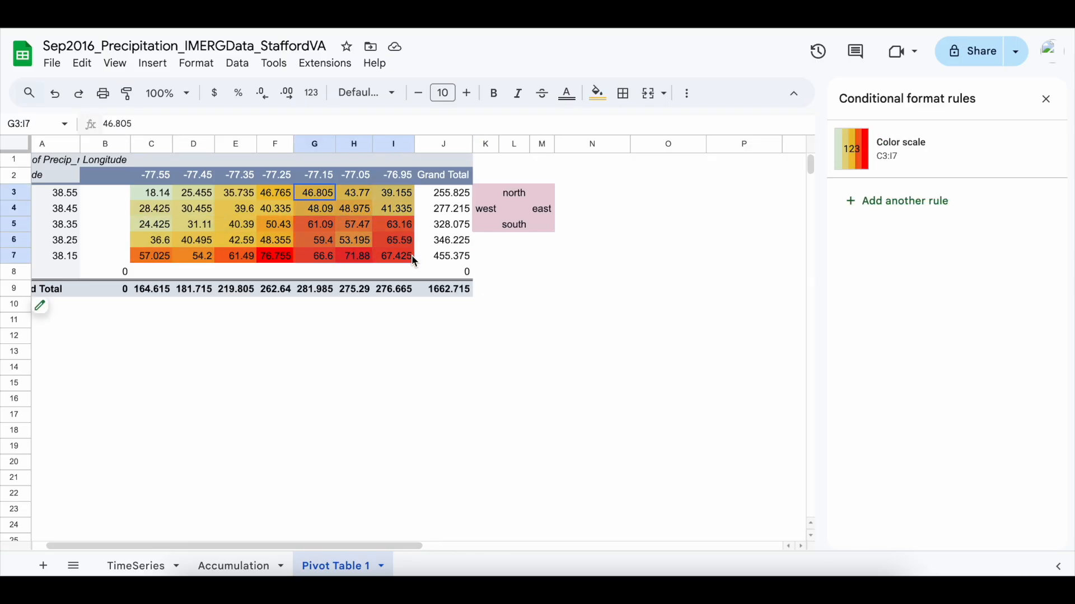
click(513, 289)
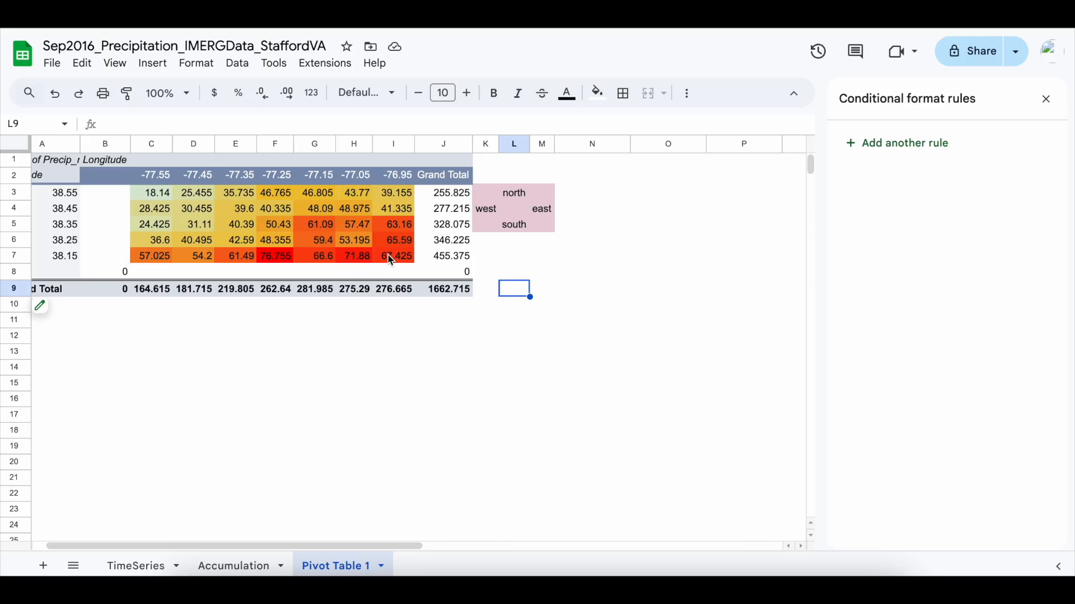
scroll(367, 354, left, 2)
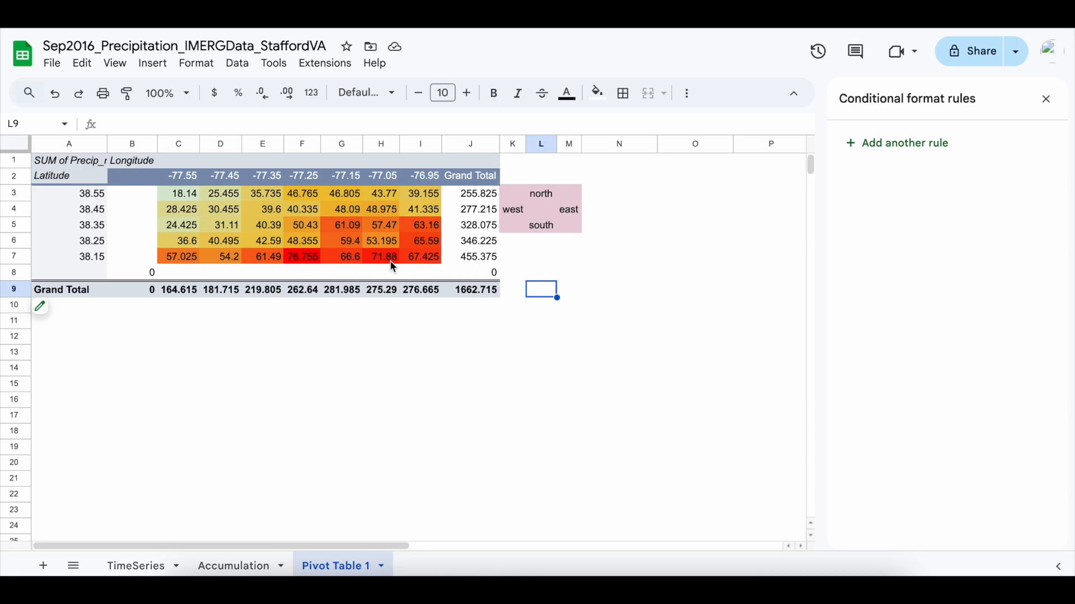
drag(423, 258, 188, 197)
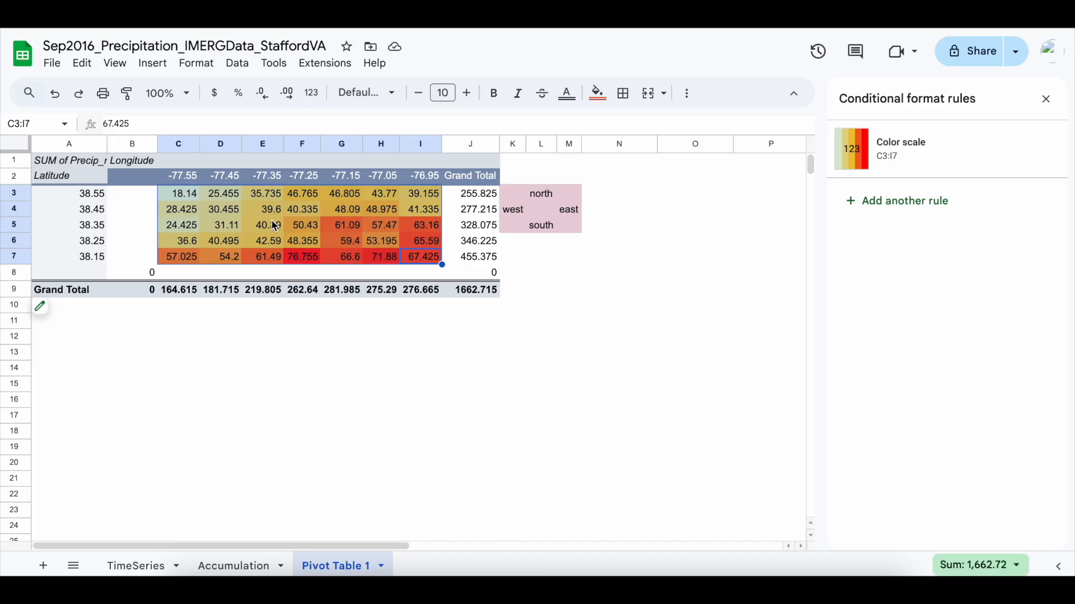
Step: Examine the southeast block F5:I7 of the color-scaled grid
click(383, 321)
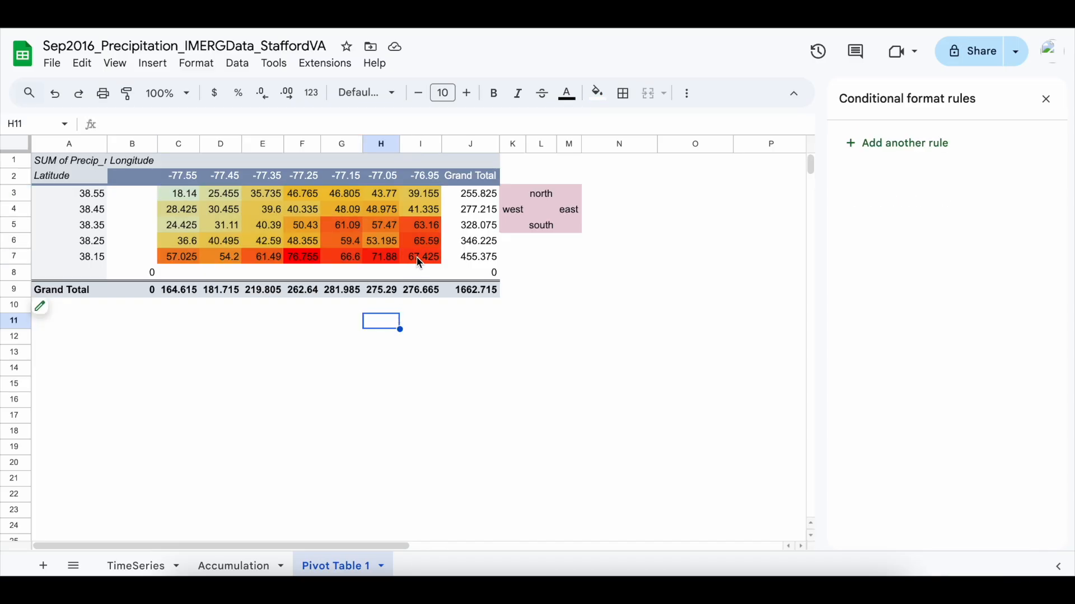
drag(420, 261, 315, 226)
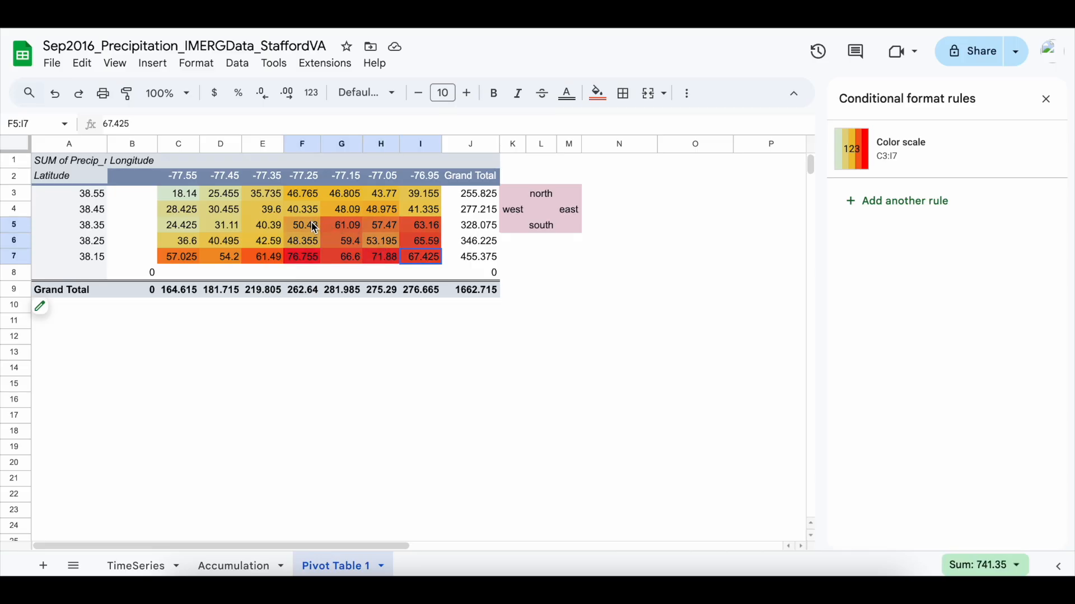
click(411, 417)
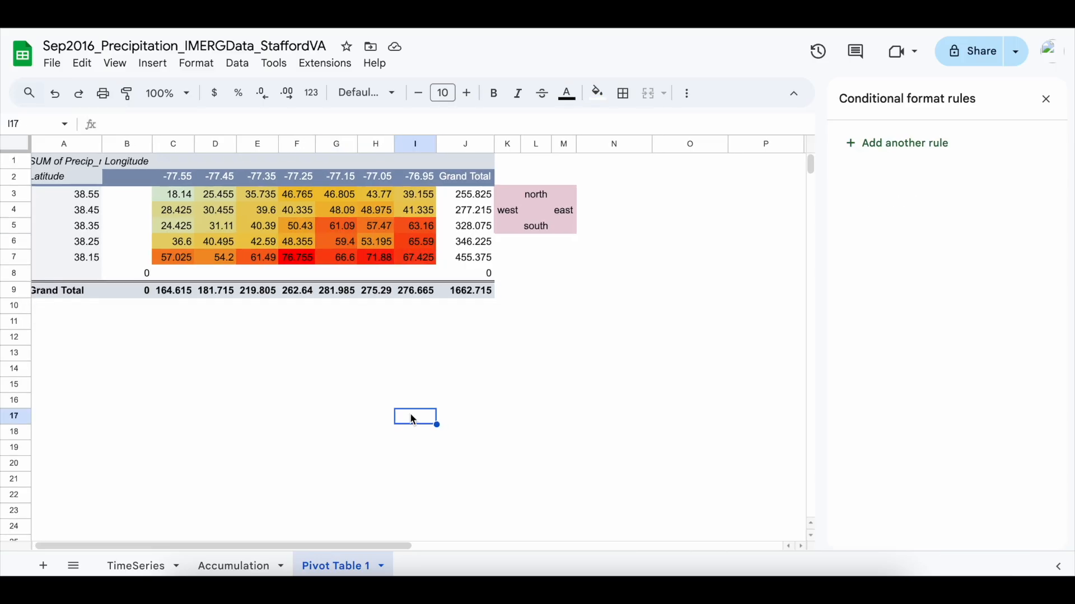
Step: Rename the pivot table sheet as Heat Map
click(381, 566)
mouse_move(356, 405)
click(338, 376)
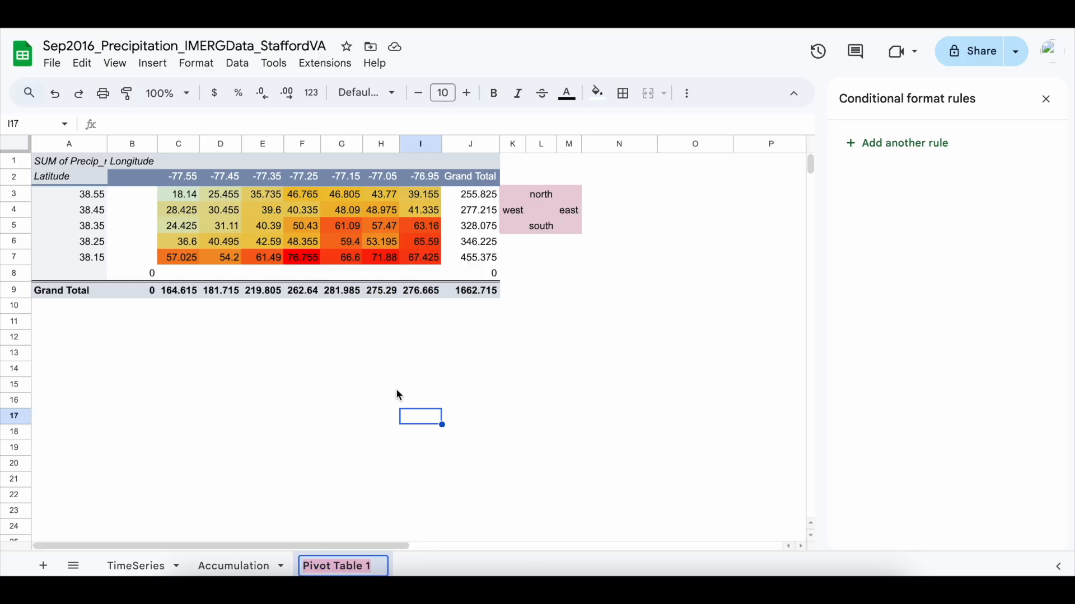
text(Accu)
key(BackSpace)
key(BackSpace)
key(BackSpace)
key(BackSpace)
text(Heat Map)
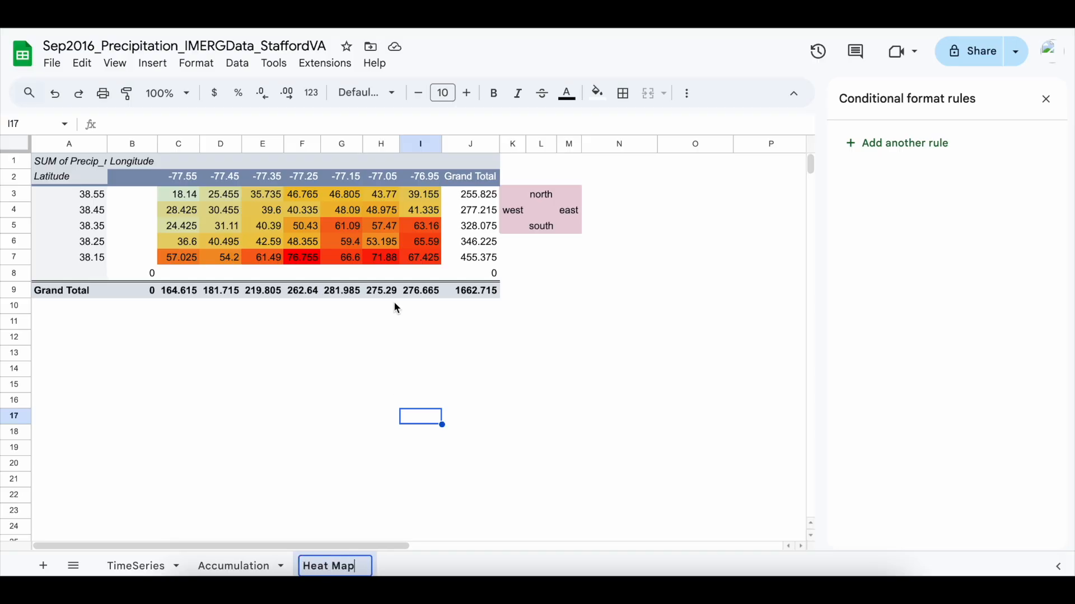
click(400, 360)
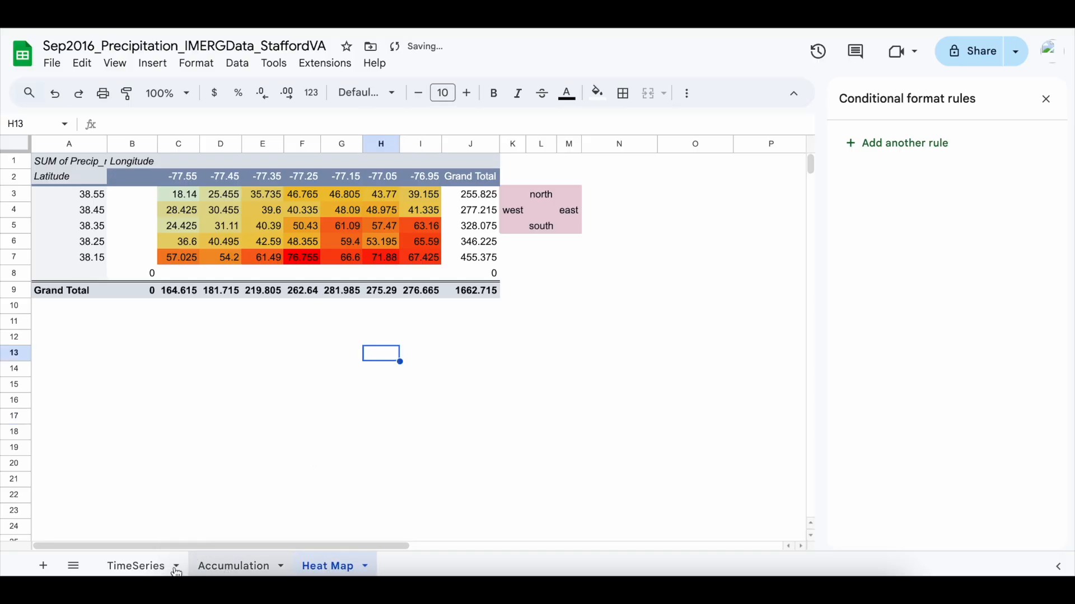
Step: Review the workbook's three sheets in turn: TimeSeries, Accumulation and Heat Map
click(153, 568)
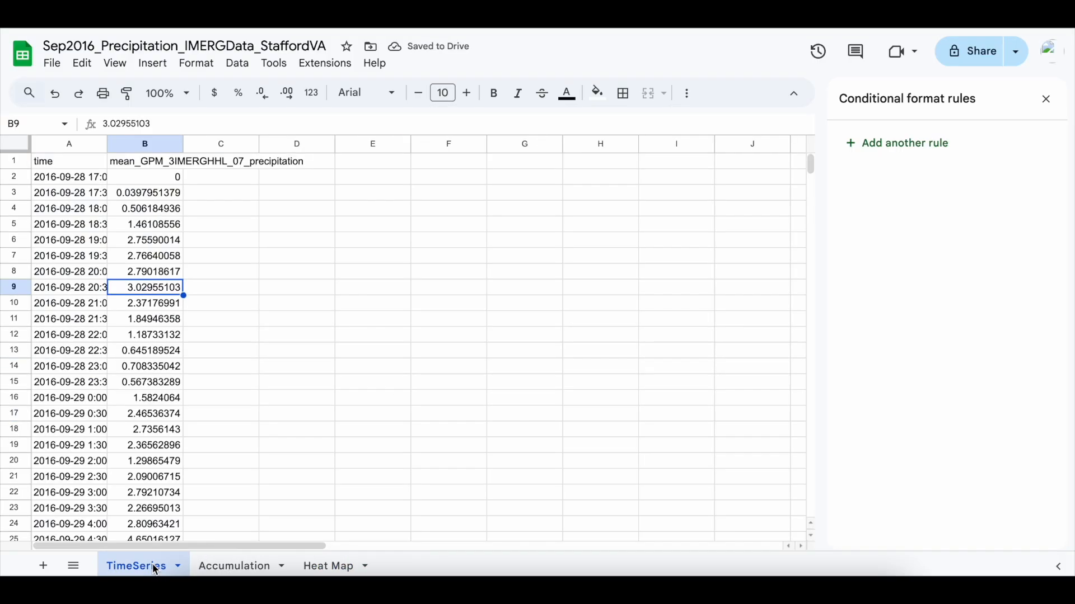
click(243, 569)
click(313, 569)
click(328, 434)
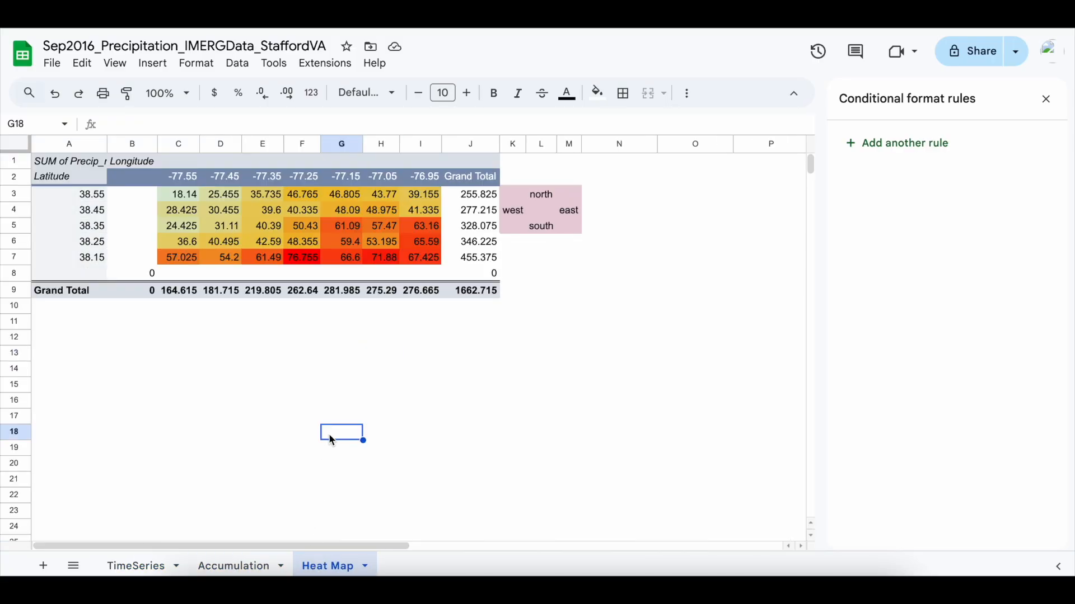
click(240, 567)
click(432, 259)
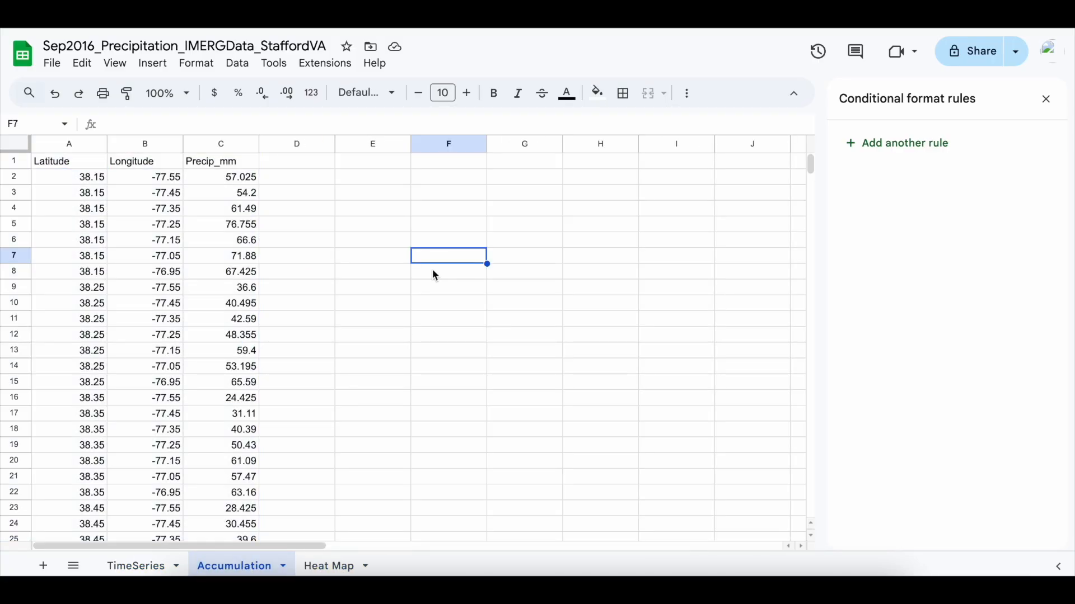
click(120, 565)
click(243, 566)
click(324, 567)
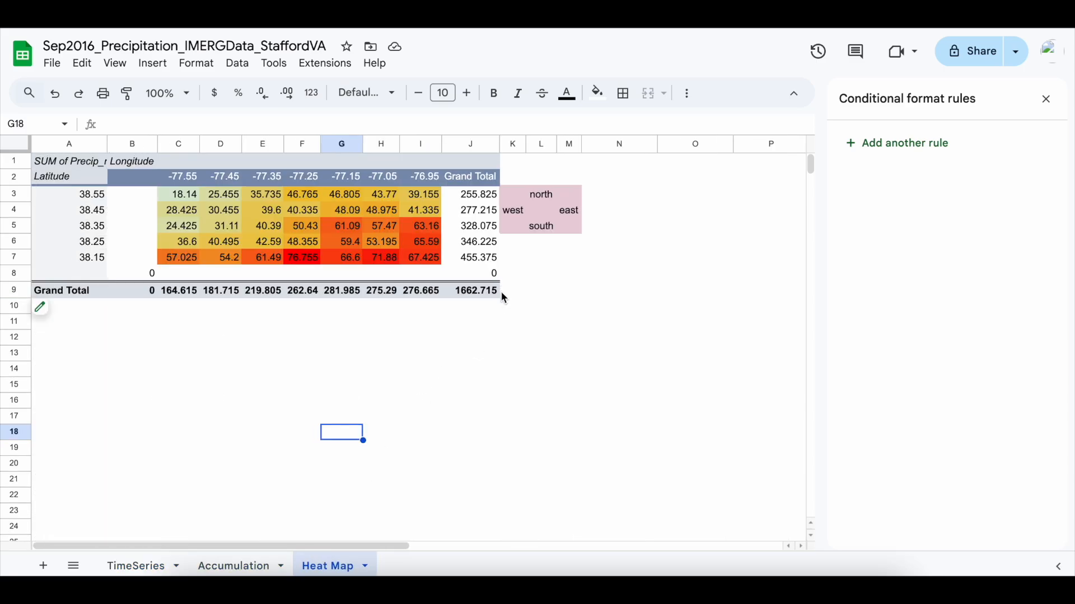
Step: Compare the whole pivot table A1:J9 with its source columns on the Accumulation sheet
drag(495, 294, 58, 163)
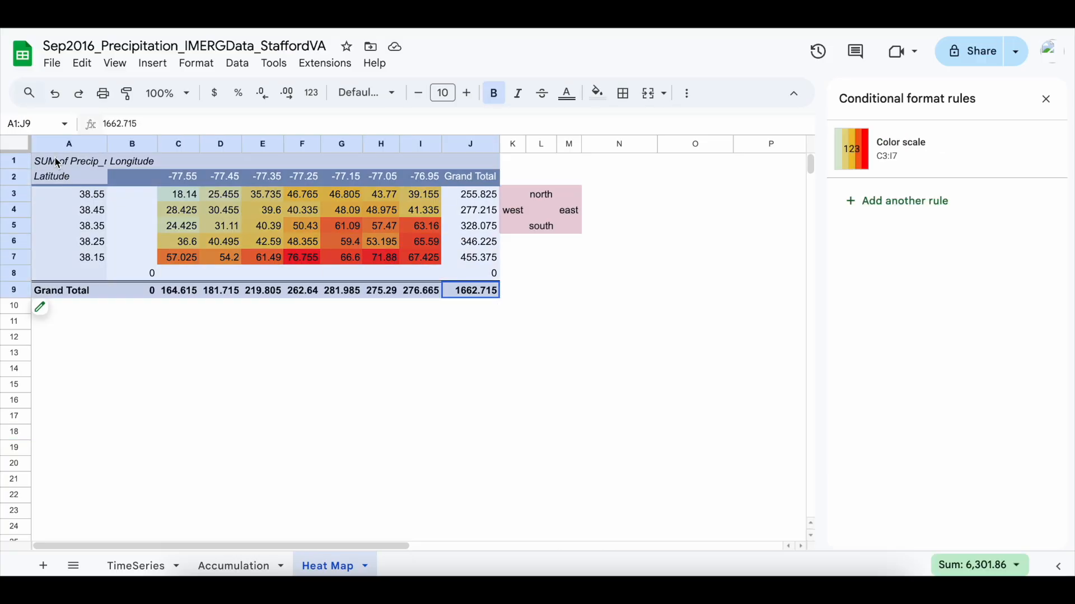
click(431, 339)
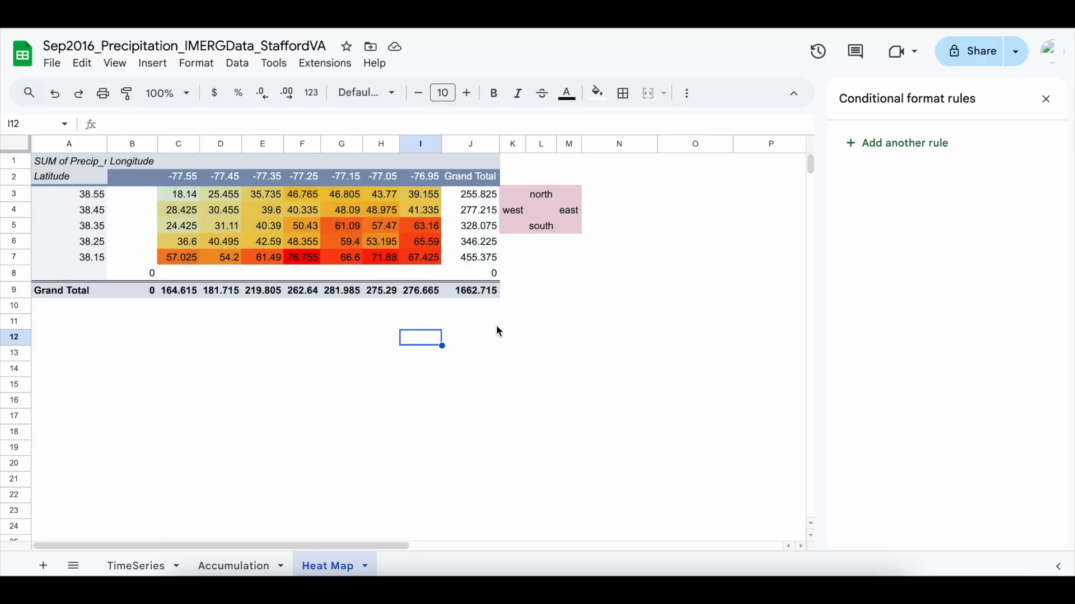
click(246, 566)
drag(374, 273, 583, 289)
click(192, 210)
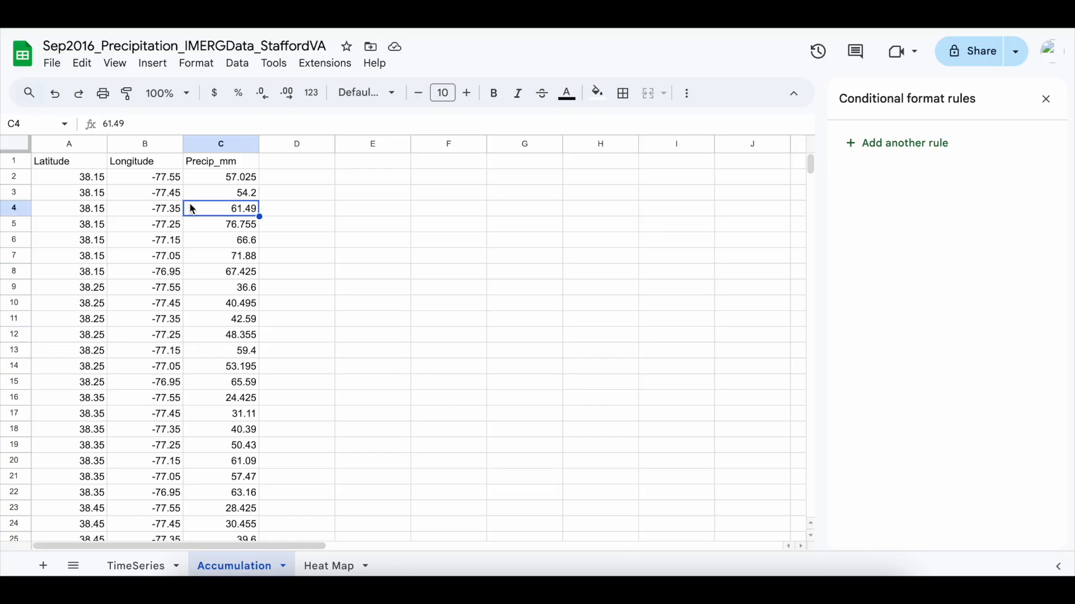
drag(47, 159, 123, 321)
drag(341, 335, 343, 346)
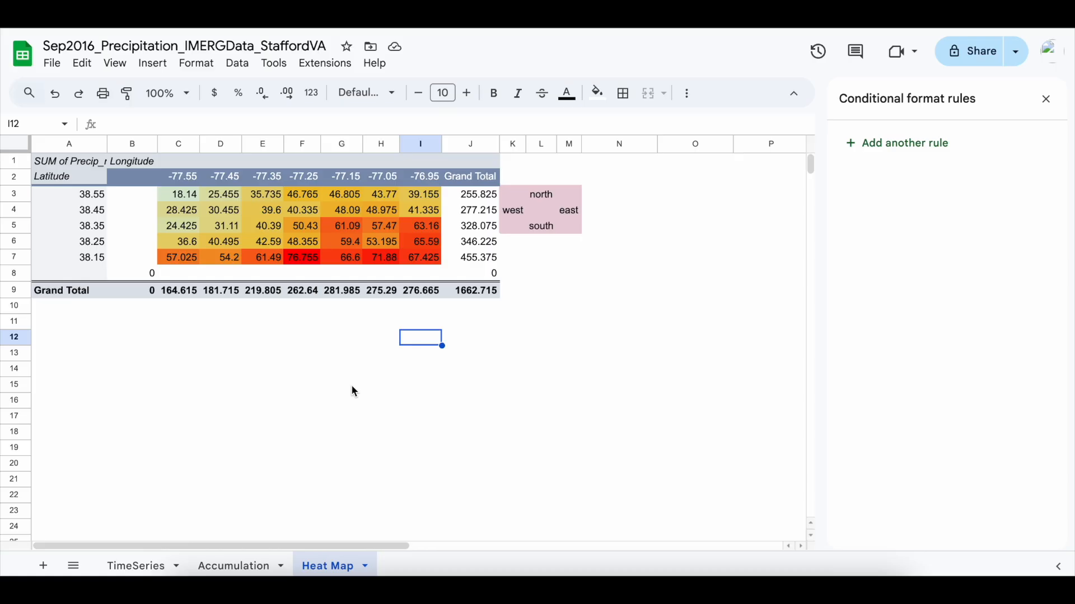
Step: Review the pivot table's source range, row, column and value settings without changing them
click(63, 312)
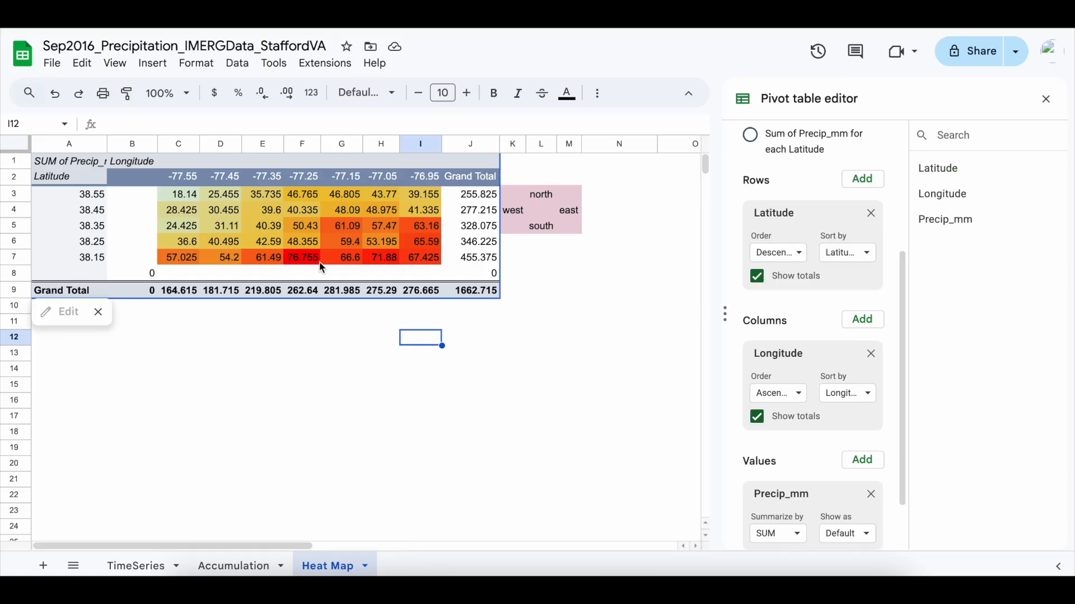
scroll(796, 325, up, 4)
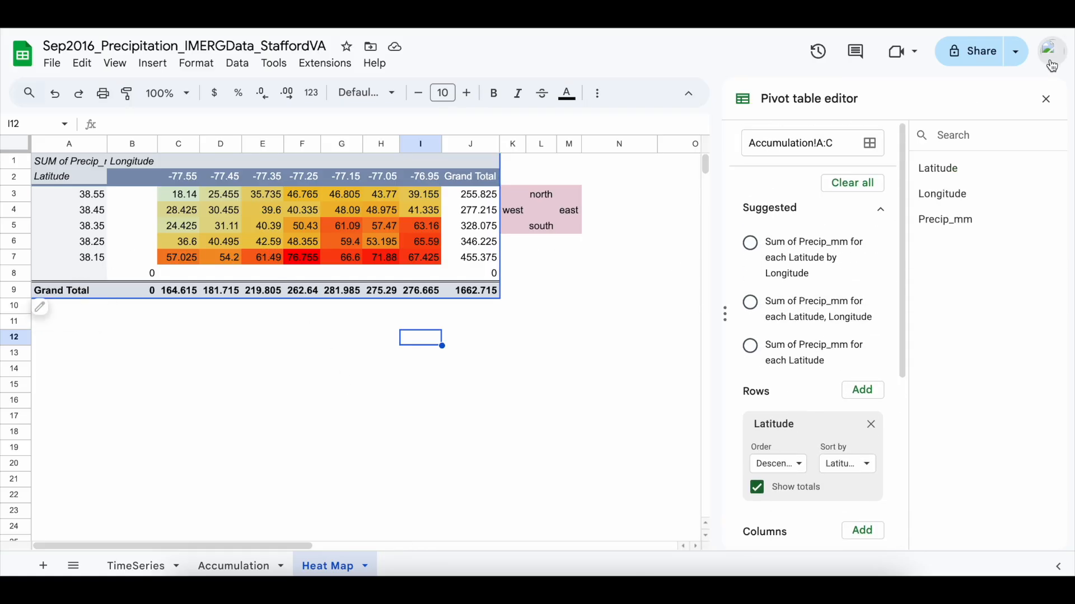
click(1046, 99)
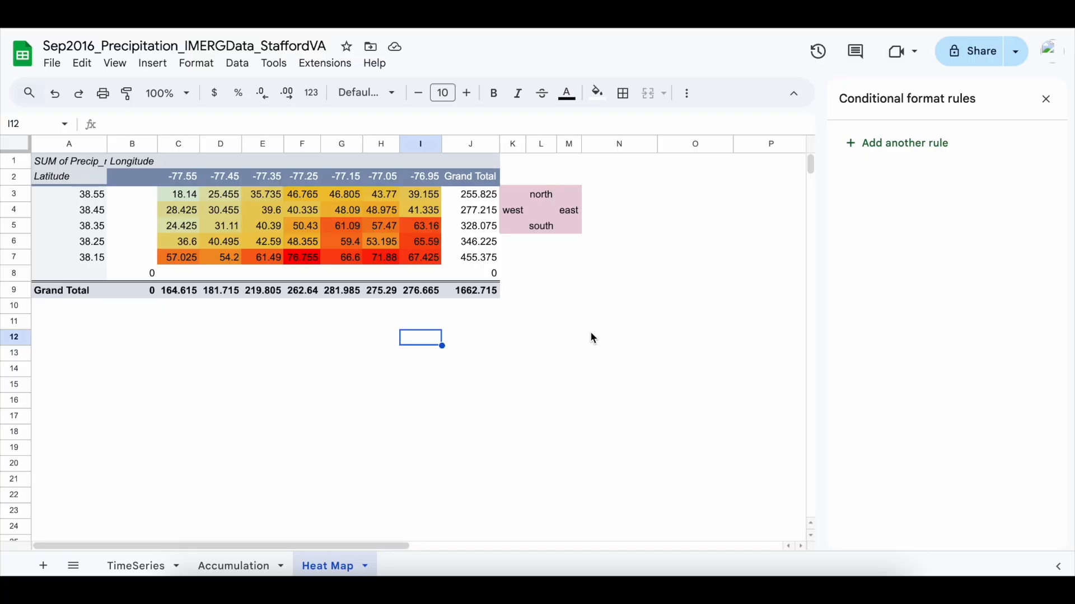
click(519, 339)
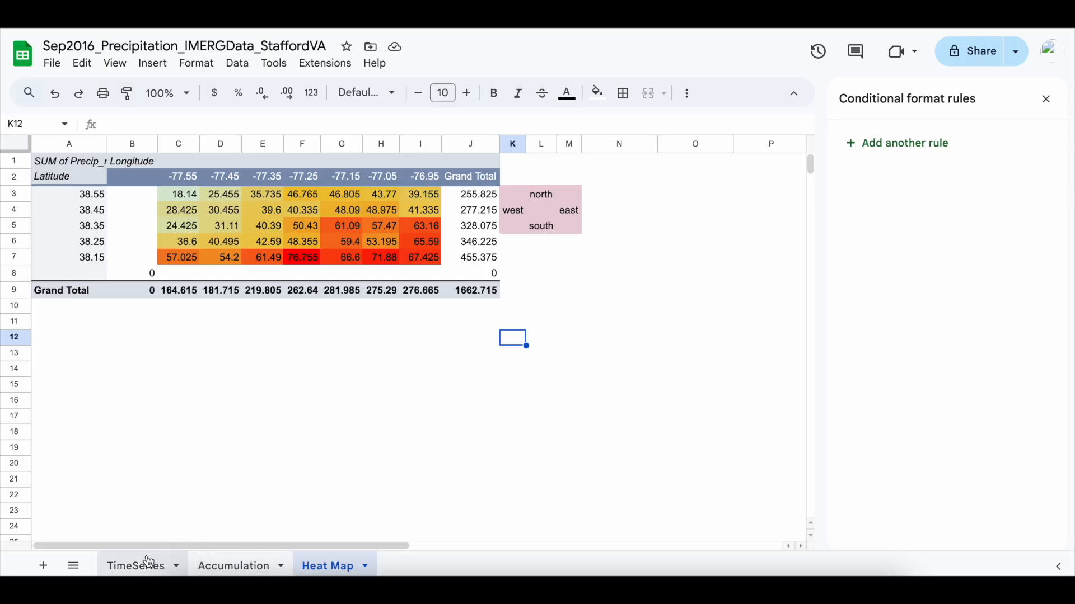
Step: Make a copy of the spreadsheet, replacing "Copy of" in its name with "Student Example"
click(210, 450)
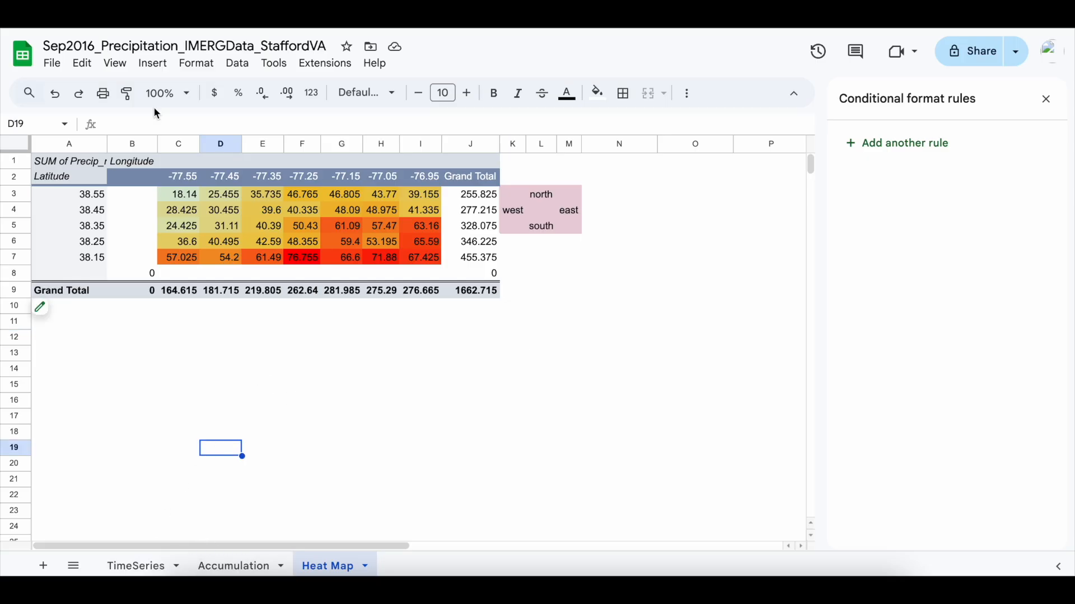
click(56, 63)
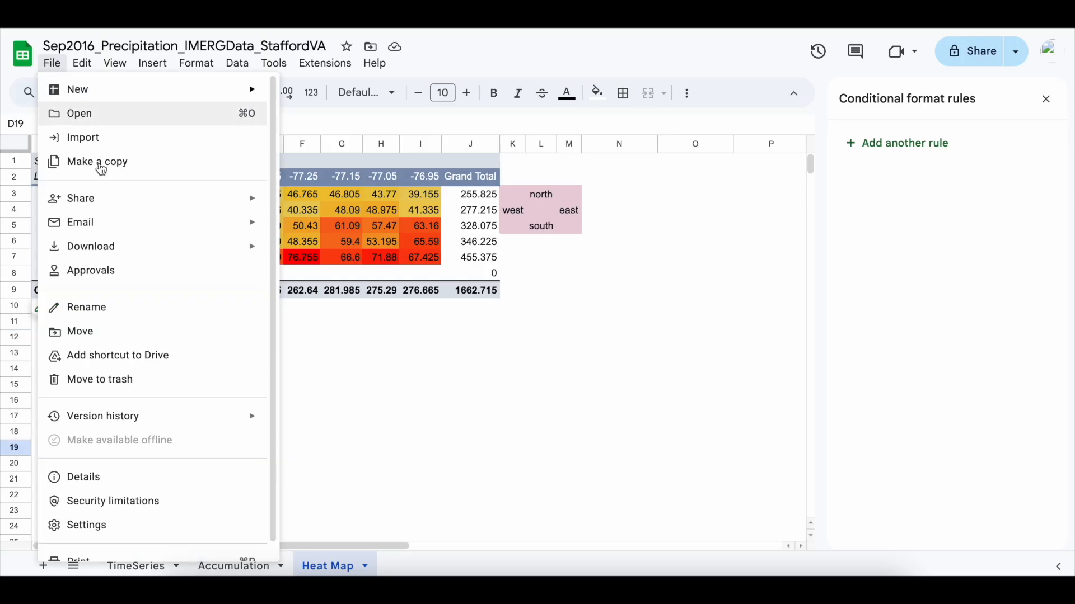
click(101, 163)
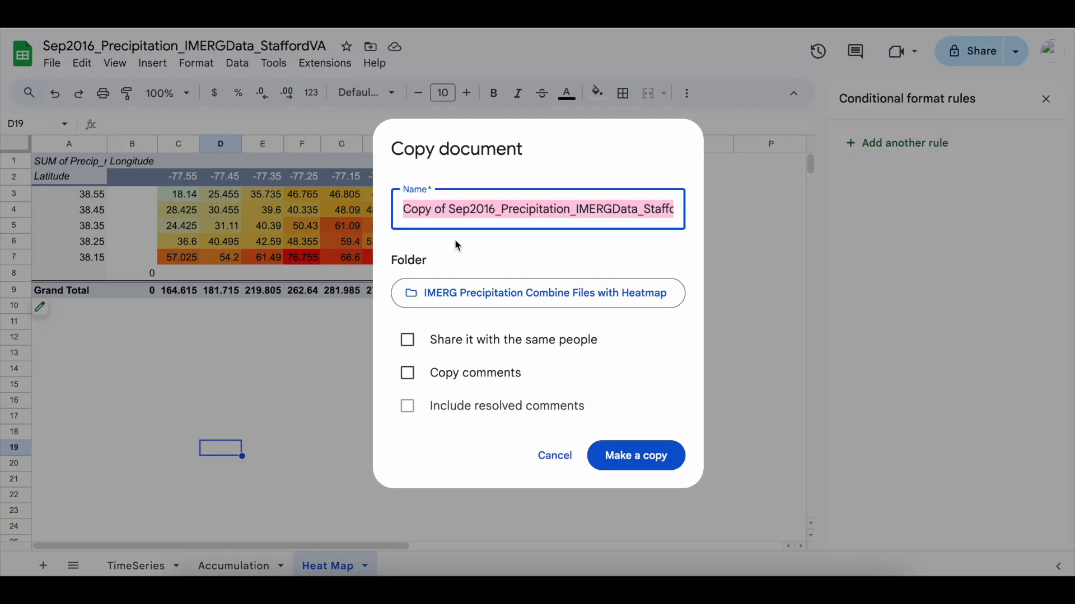
click(448, 216)
key(shift+Home)
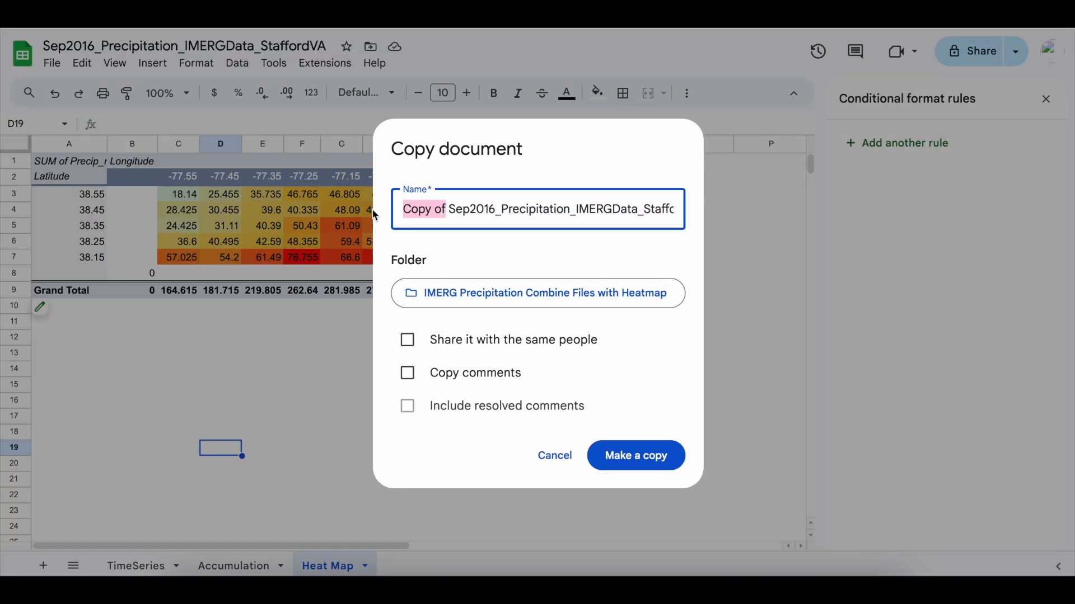
text(Student Example)
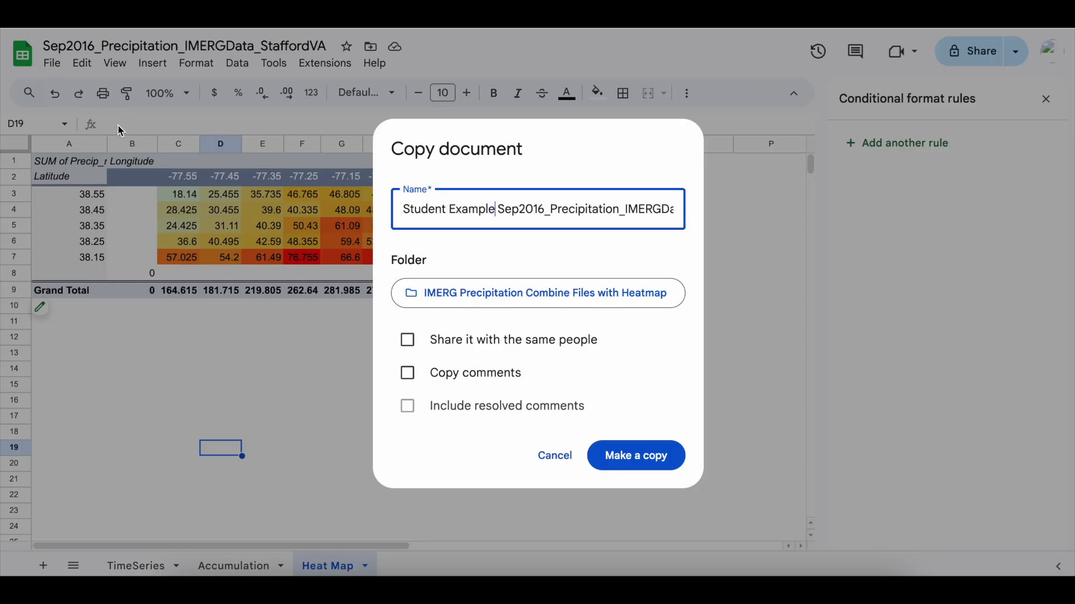
click(634, 466)
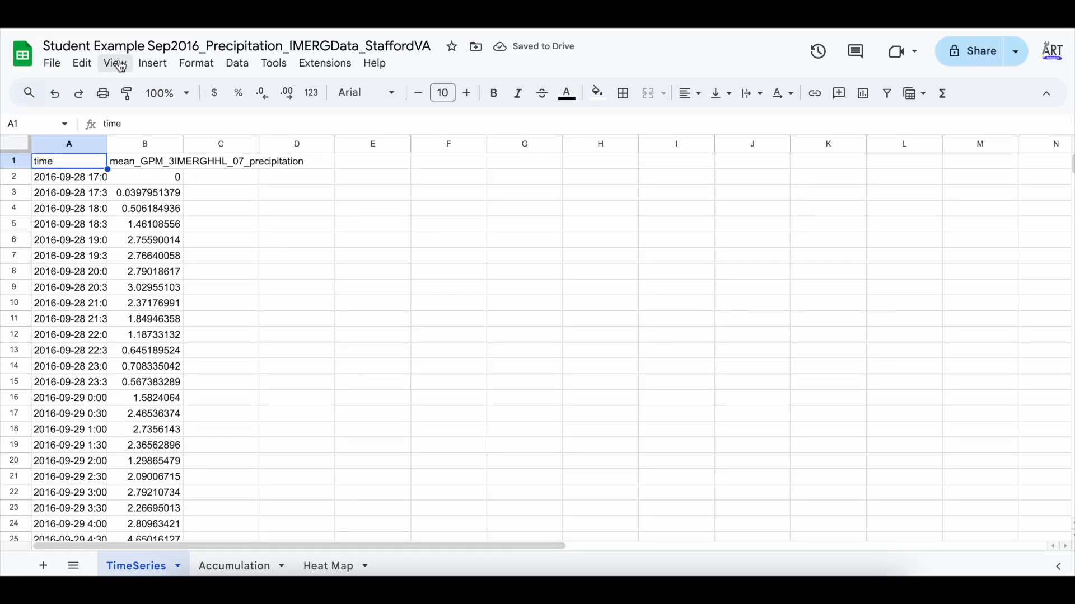
Step: Look through the TimeSeries, Accumulation and Heat Map sheets of the copied spreadsheet
click(212, 246)
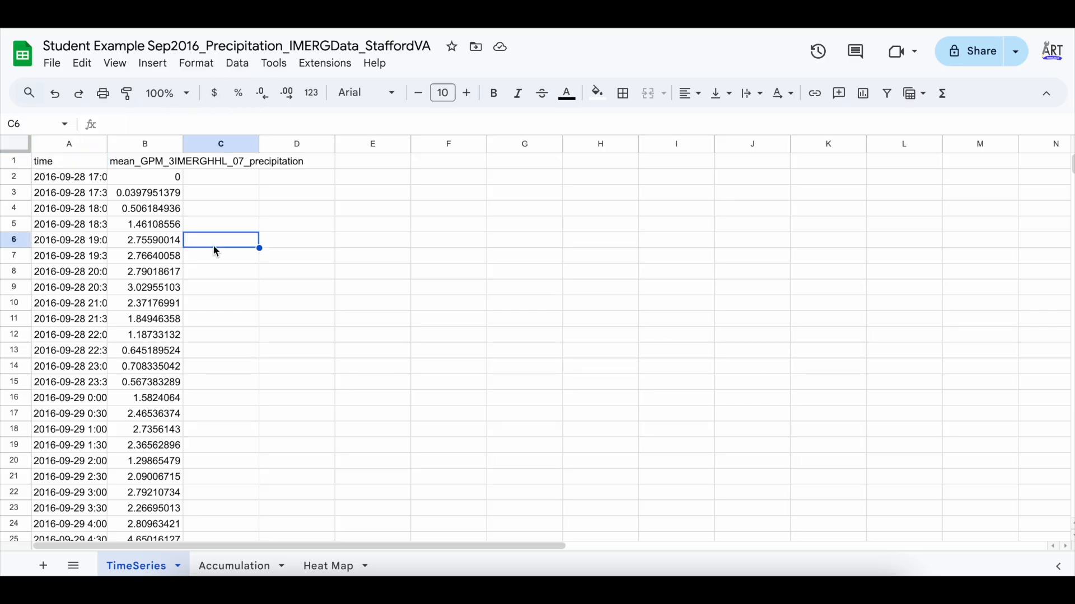
click(242, 562)
click(318, 568)
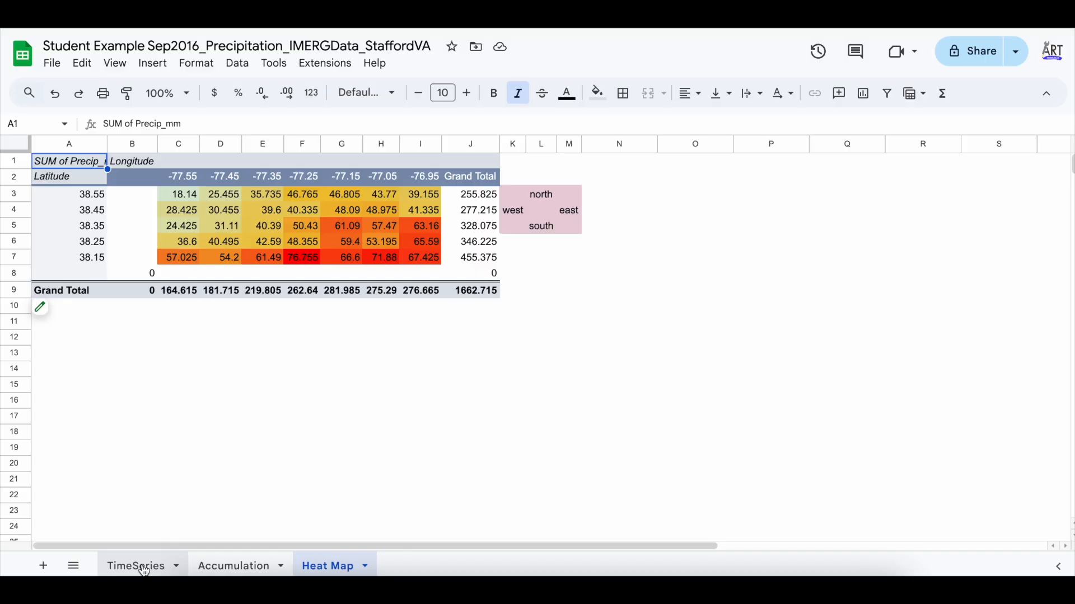
Step: On the TimeSeries sheet, fit the time column's width to its full timestamps
click(123, 565)
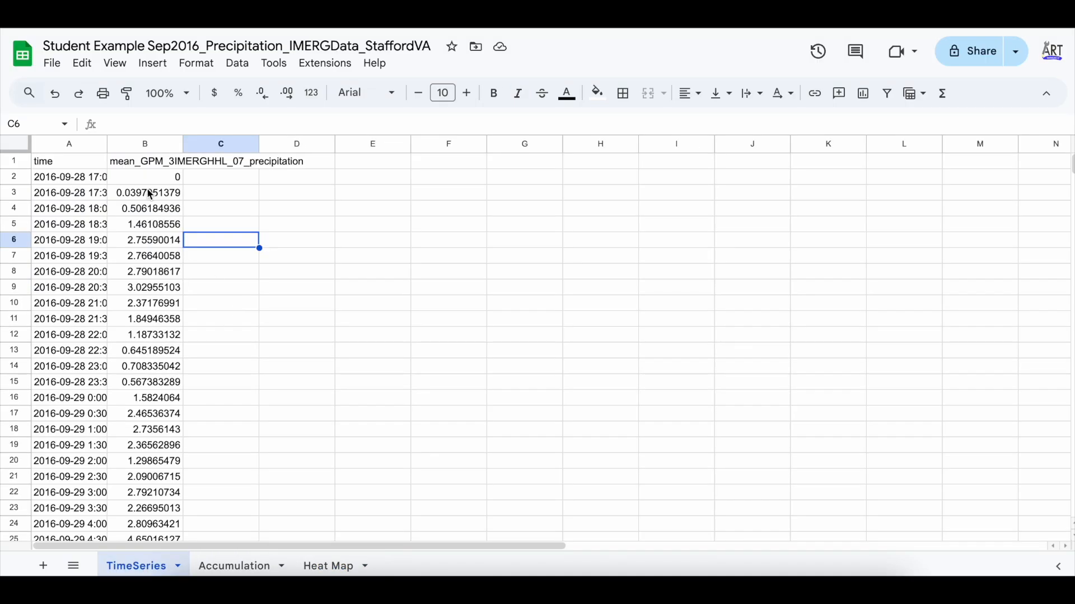
click(142, 163)
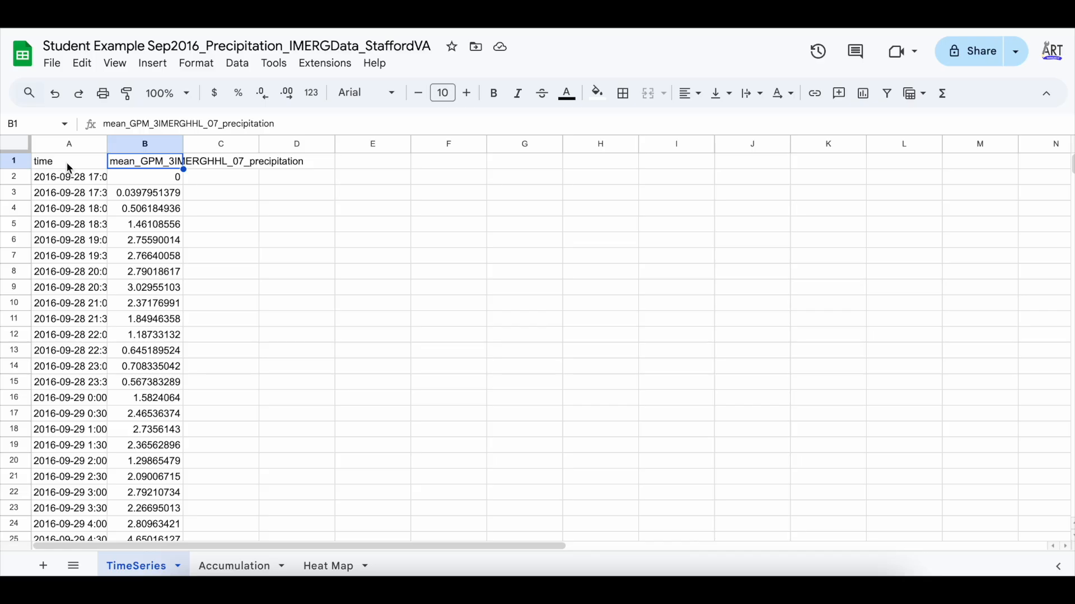
double_click(108, 144)
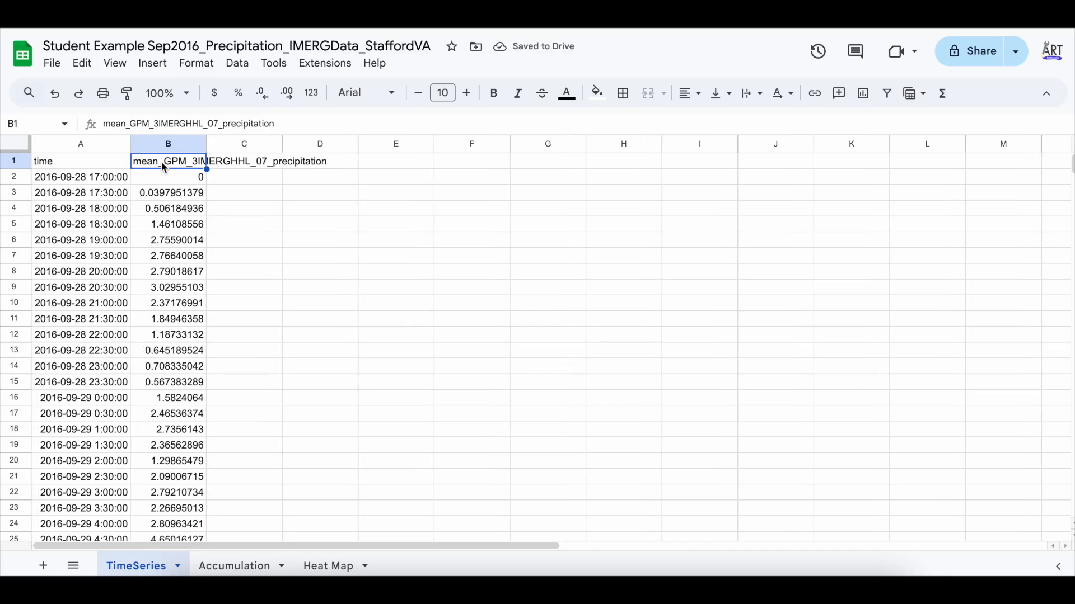
Step: Change the header in B1 to "precipitation (mm/hr)" and fit column B's width to it
text(precipit)
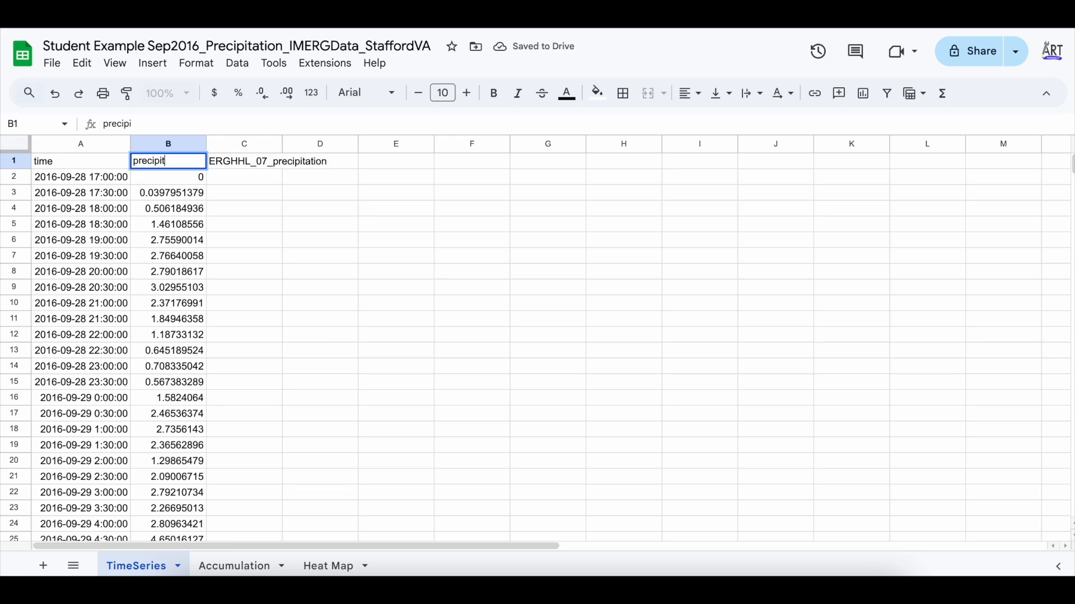
text(ation (mm/hr)
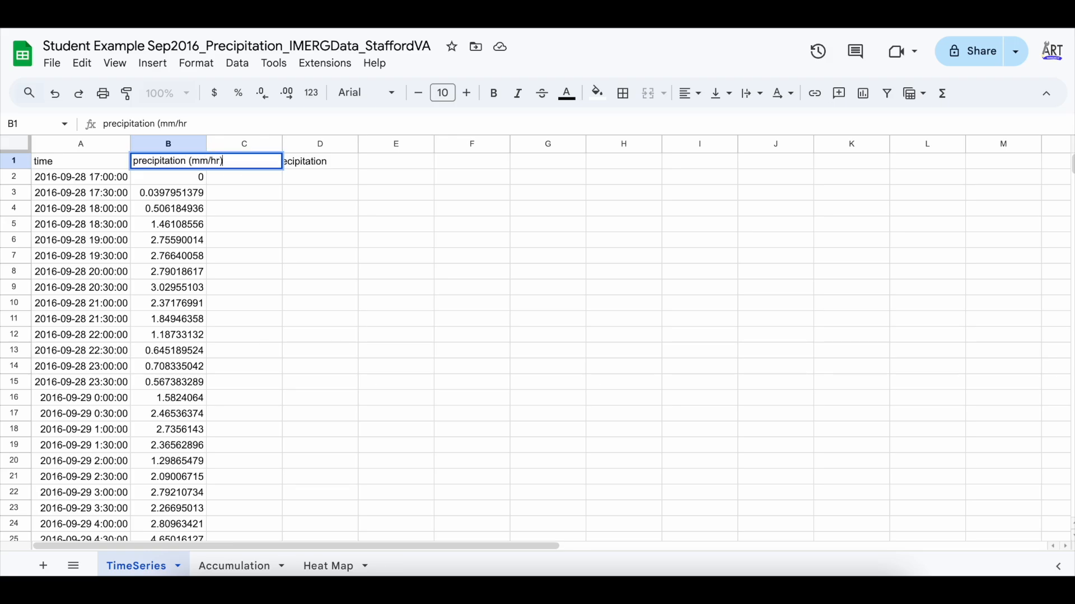
key(Return)
drag(207, 143, 207, 142)
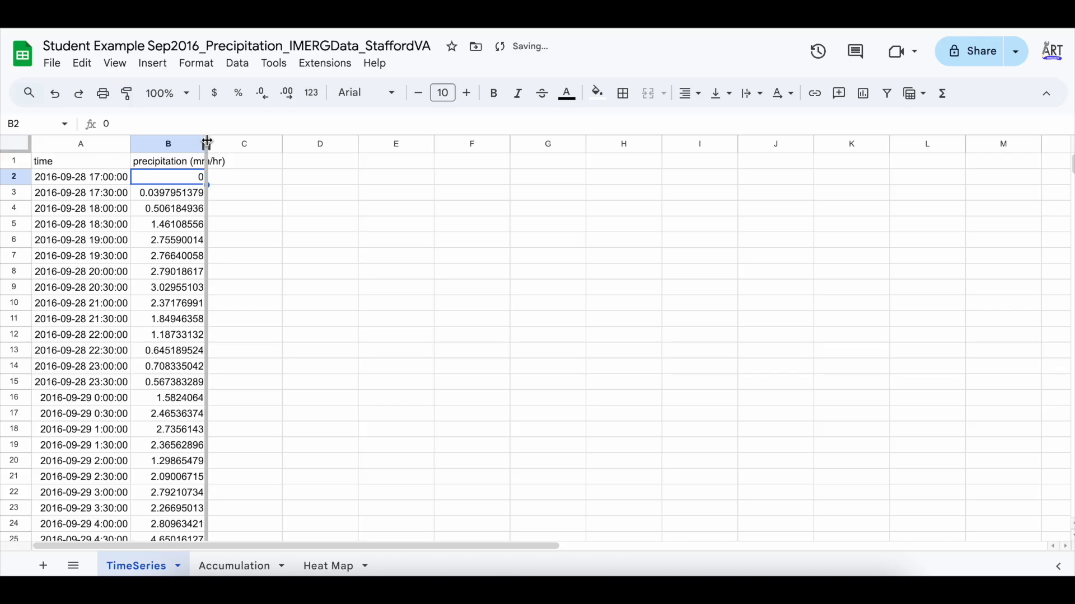
double_click(207, 143)
Step: Make the header cells A1:B1 bold and fill them with light green
drag(93, 163, 212, 164)
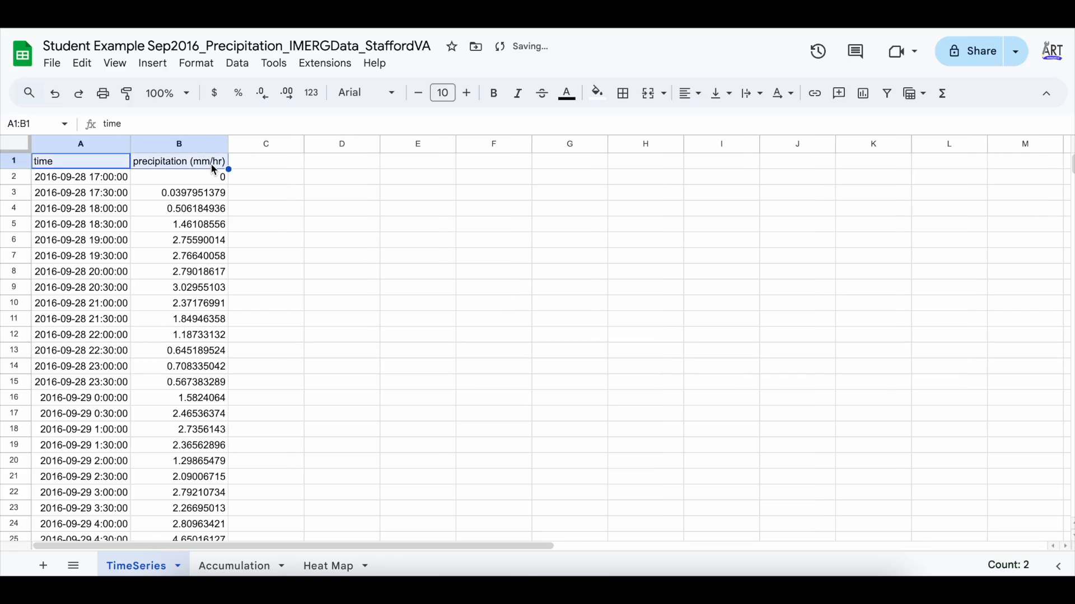
click(599, 95)
click(494, 94)
click(599, 95)
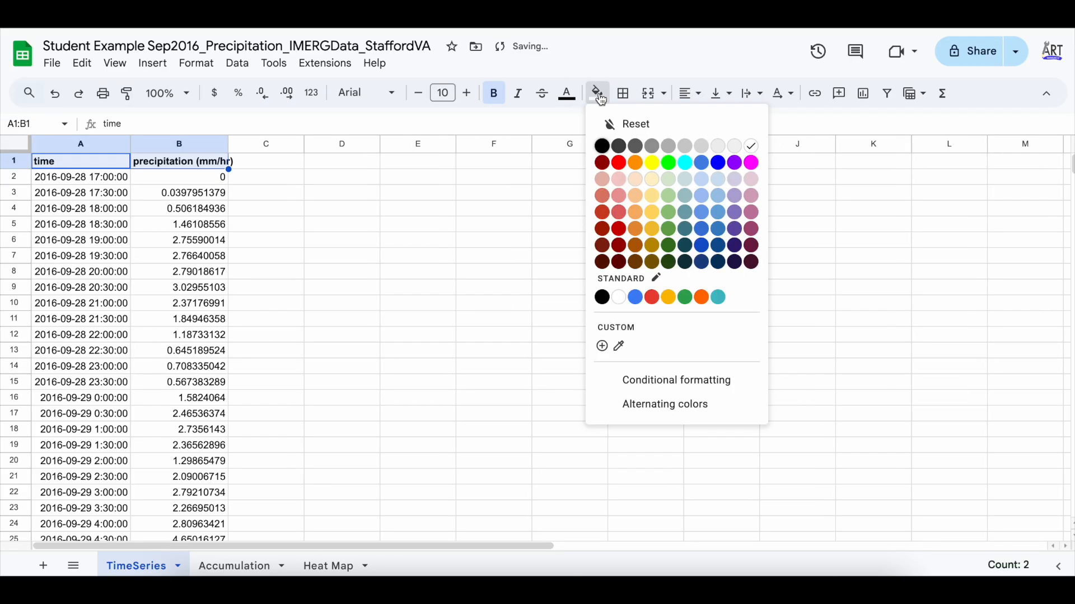
click(668, 179)
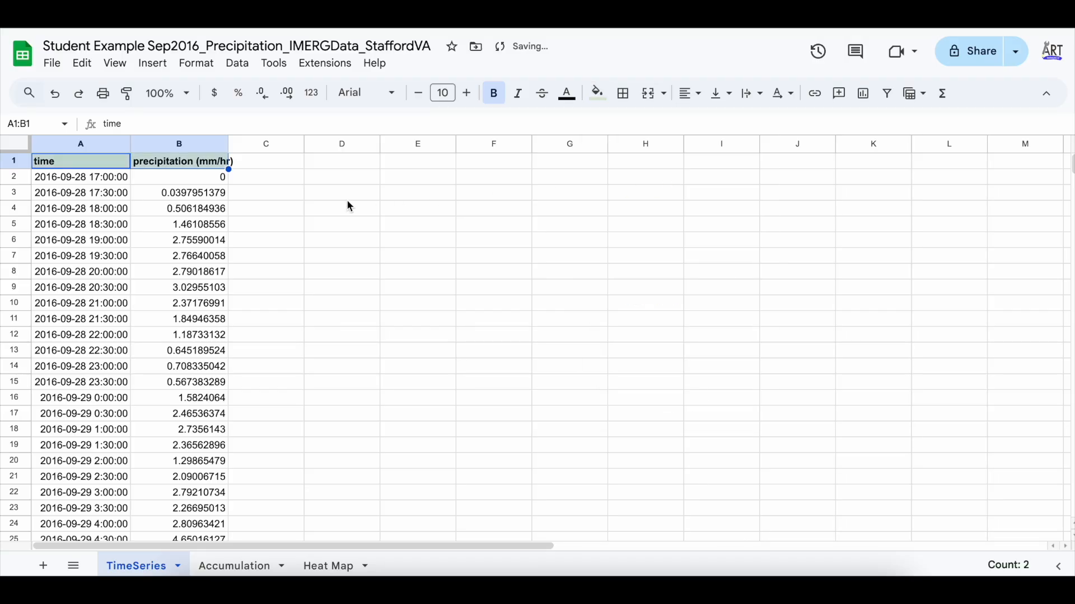
Step: Refit column B's width to its bold header text
double_click(228, 144)
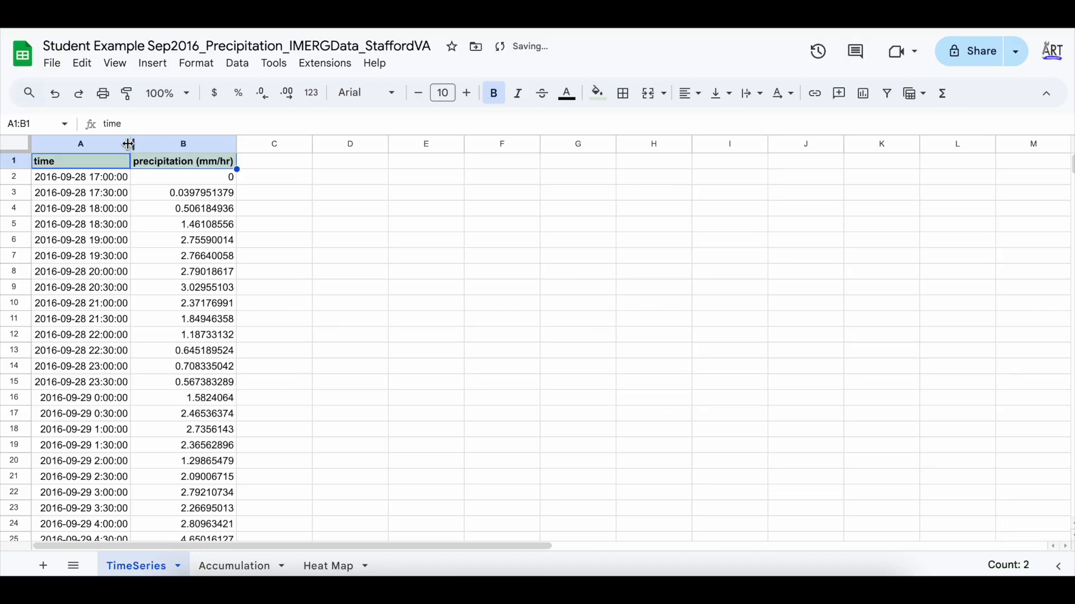
click(259, 205)
Step: Insert a line chart from the time and precipitation data in A1:B40 and place it beside the data, clear of columns A and B
drag(84, 163, 207, 328)
scroll(208, 330, up, 9)
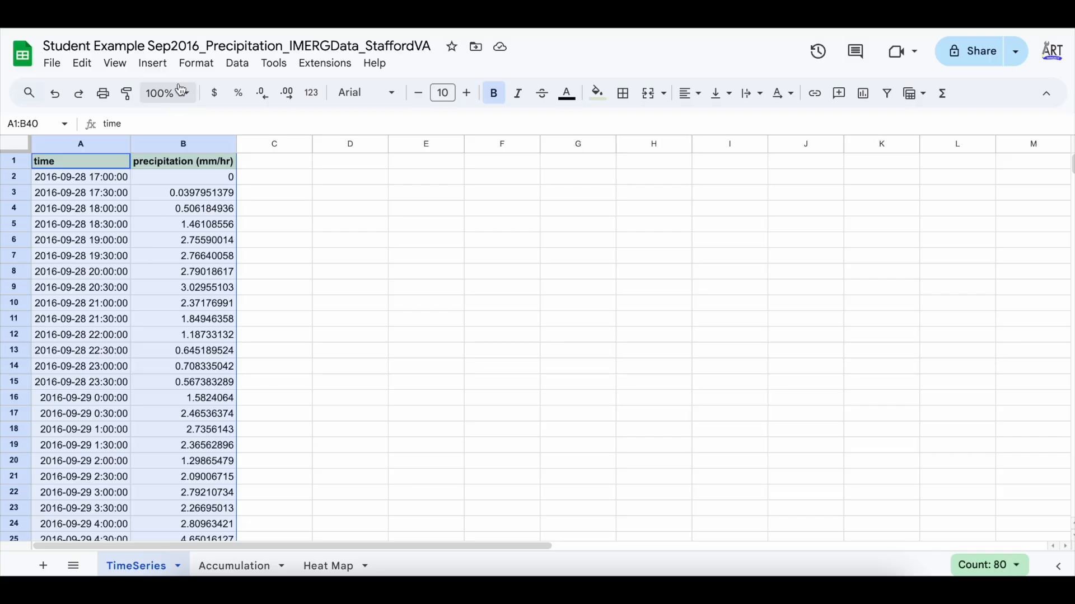
click(152, 63)
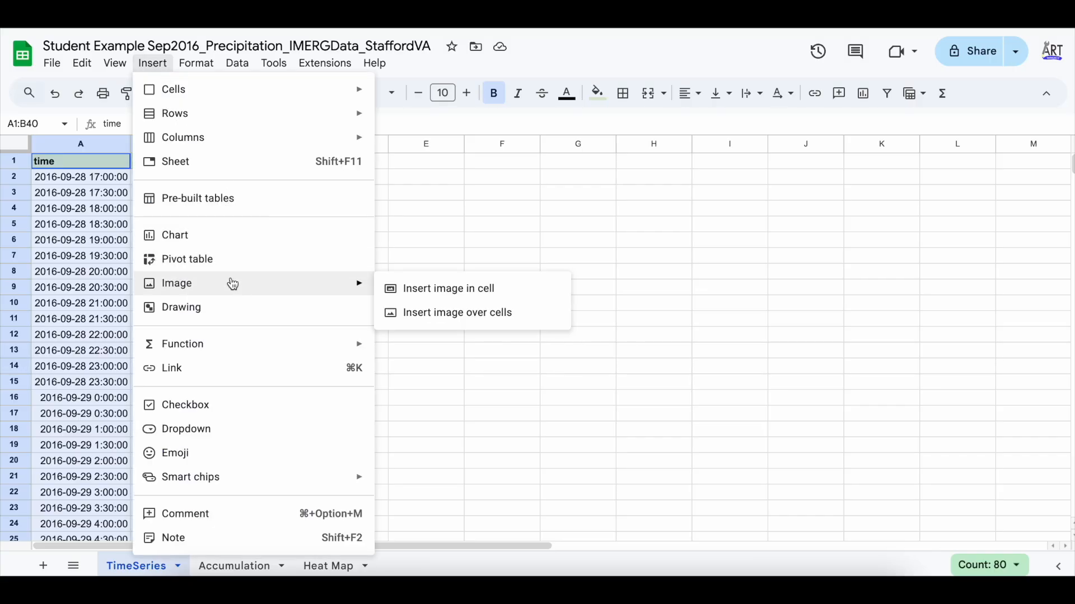
key(Return)
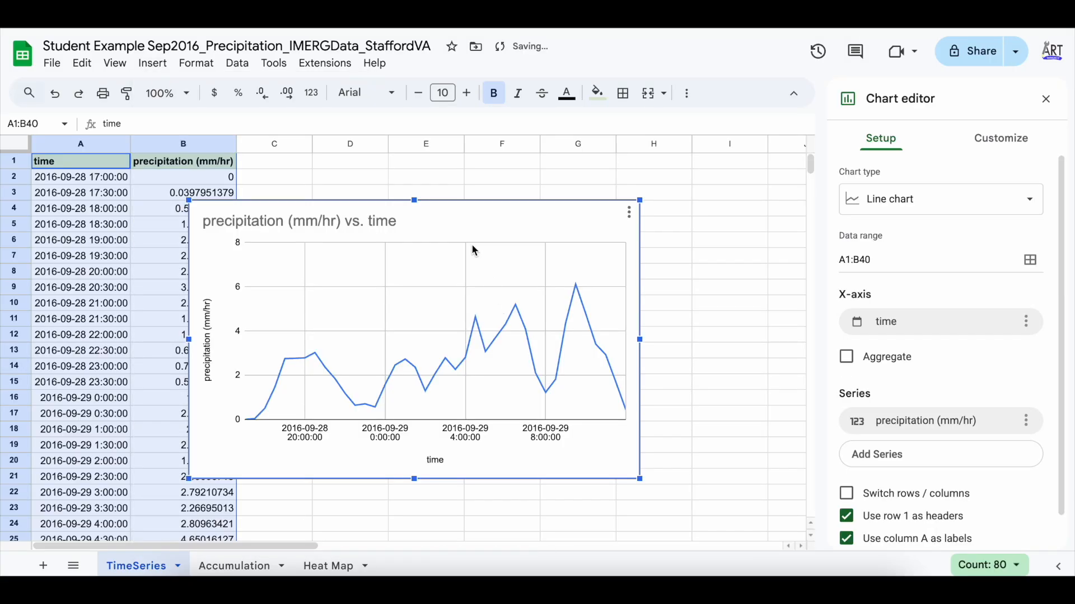
drag(473, 250, 574, 210)
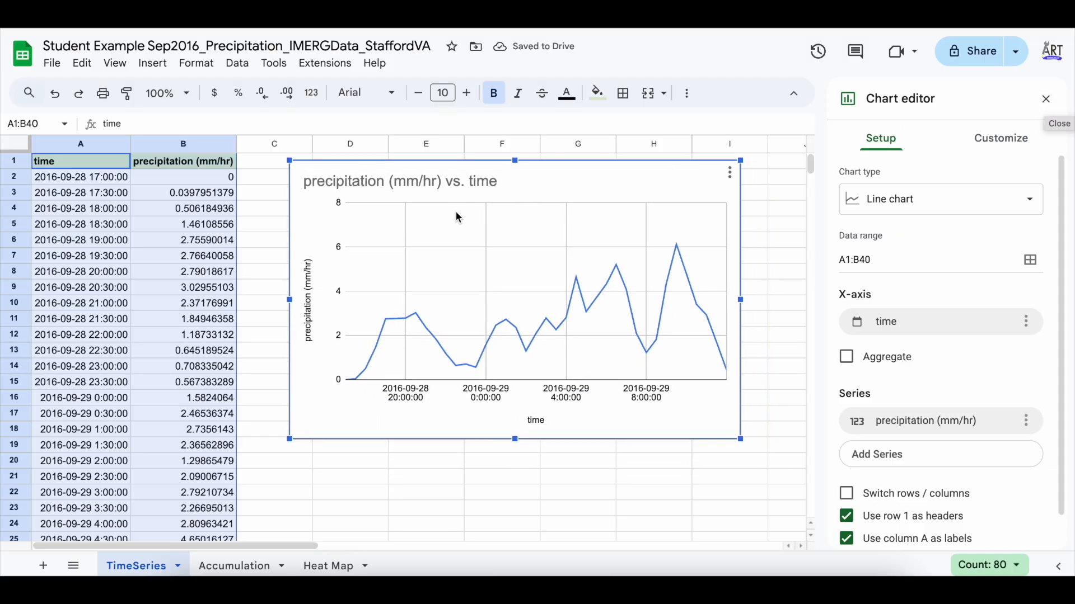
Step: Change the chart title to "Precipitation Time Series - Sep 2016 Stafford Storm"
click(428, 180)
click(428, 179)
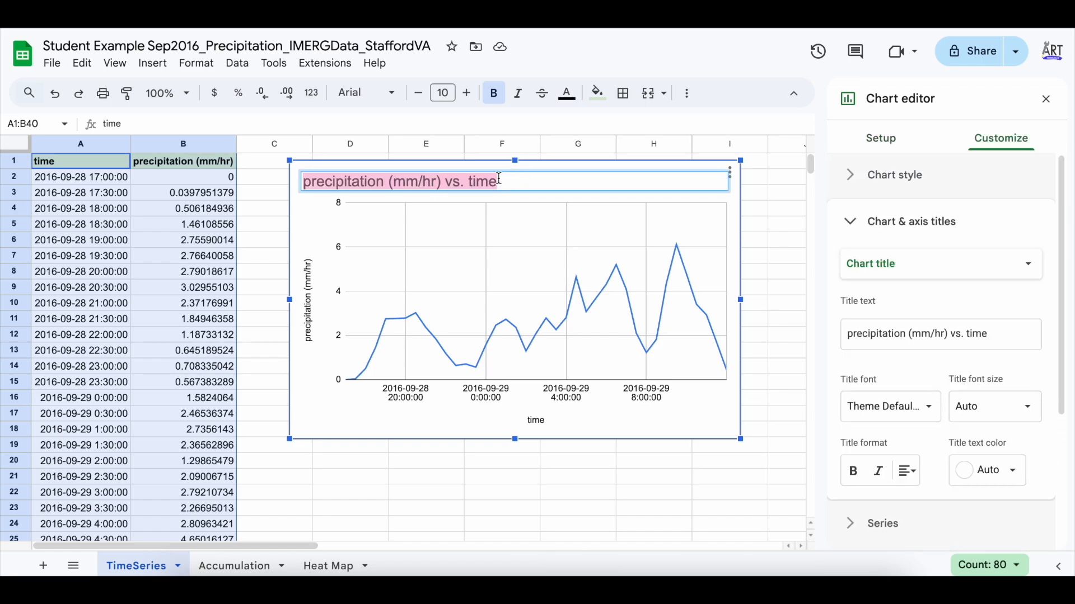
text(Precipi)
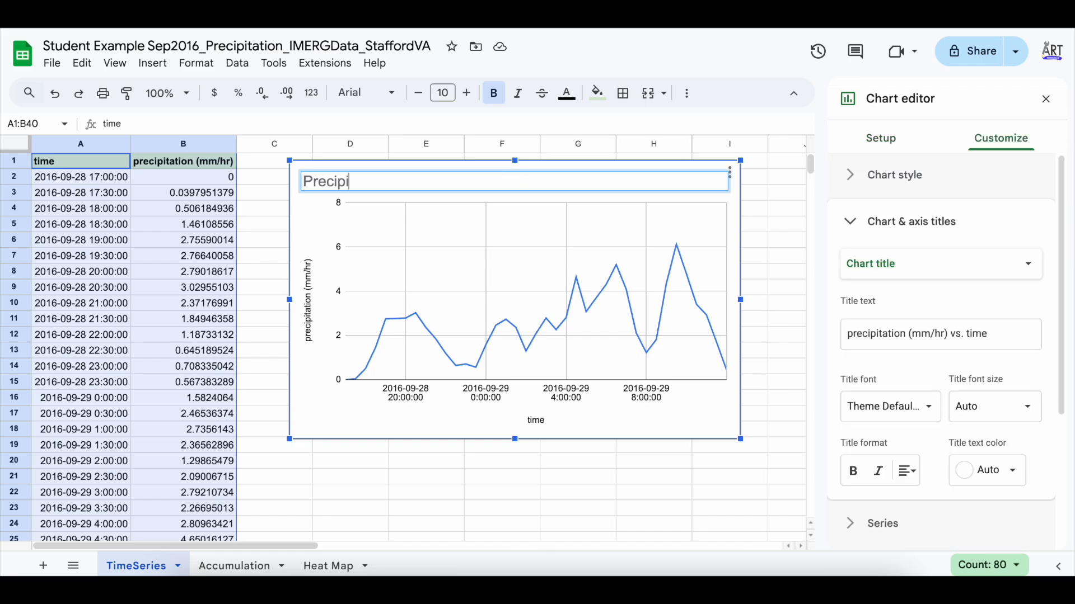
text(tation Time Series )
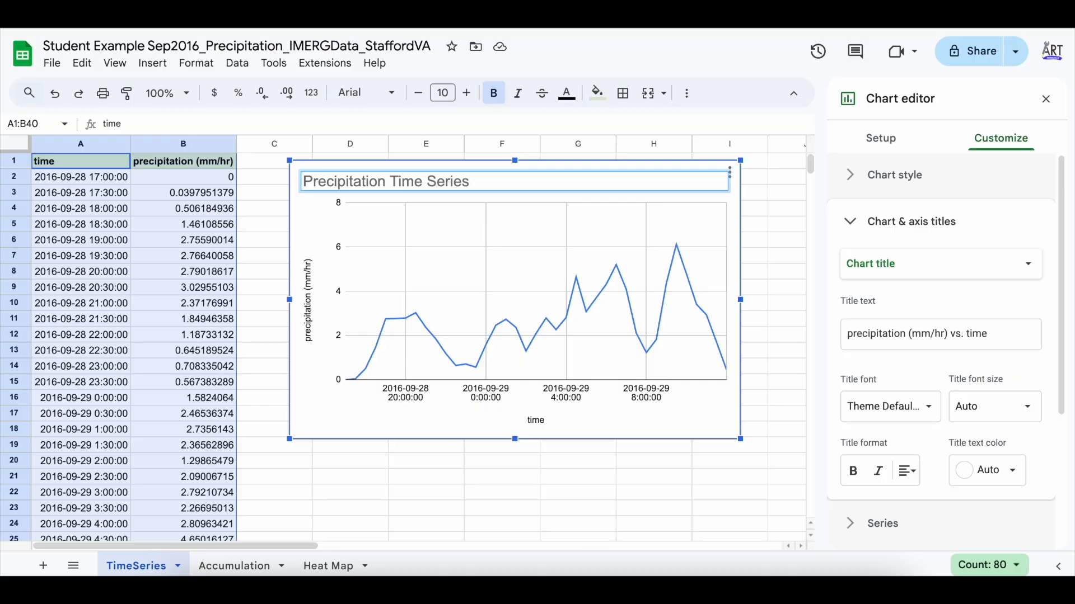
text(- Sep 2016 Staf)
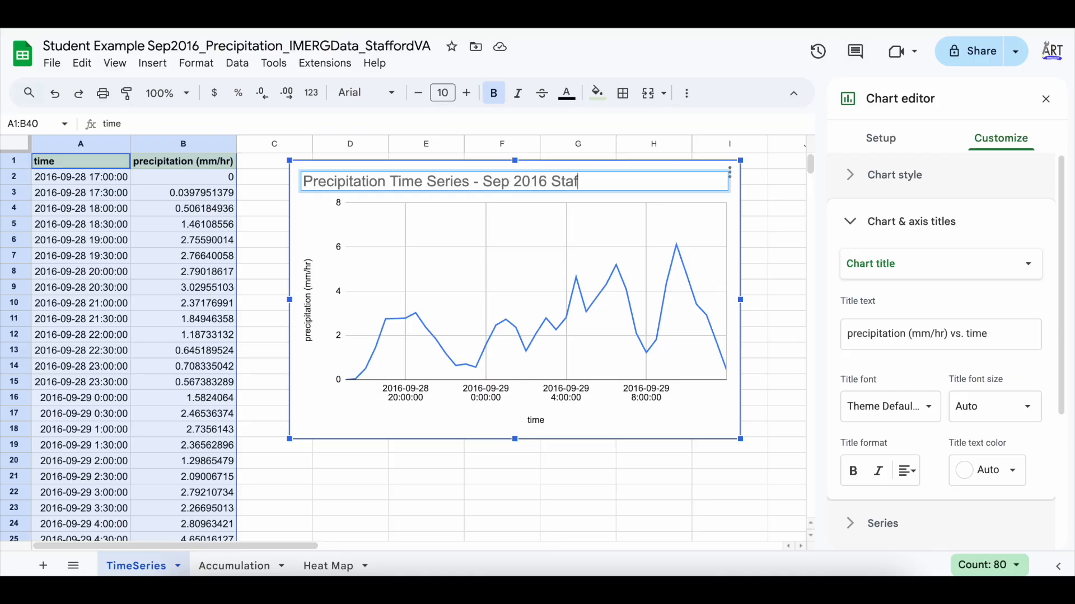
text(ford Stro)
key(BackSpace)
key(BackSpace)
key(BackSpace)
key(Return)
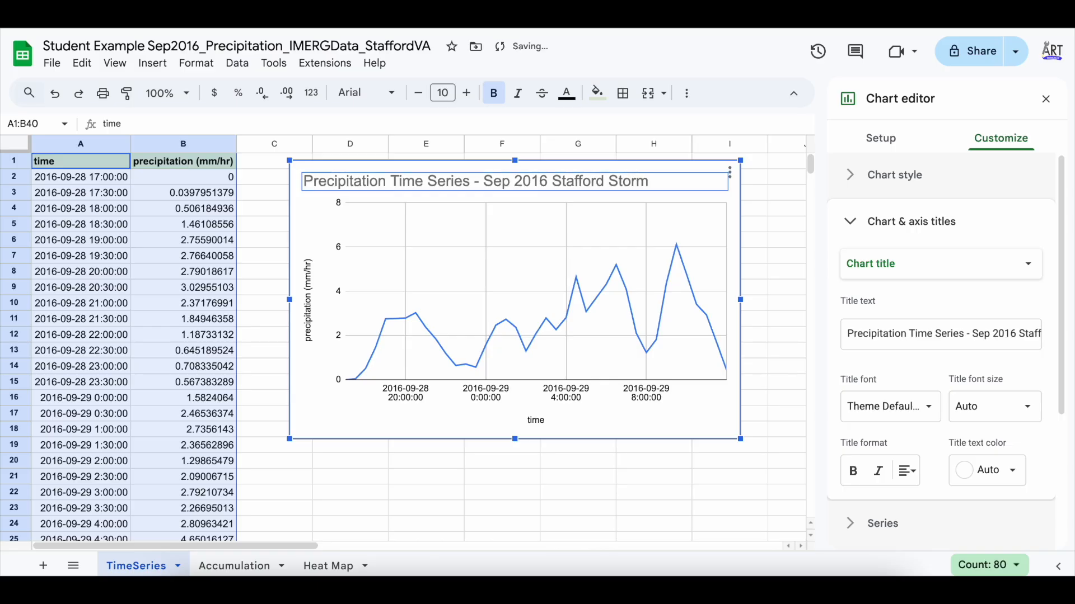
click(460, 478)
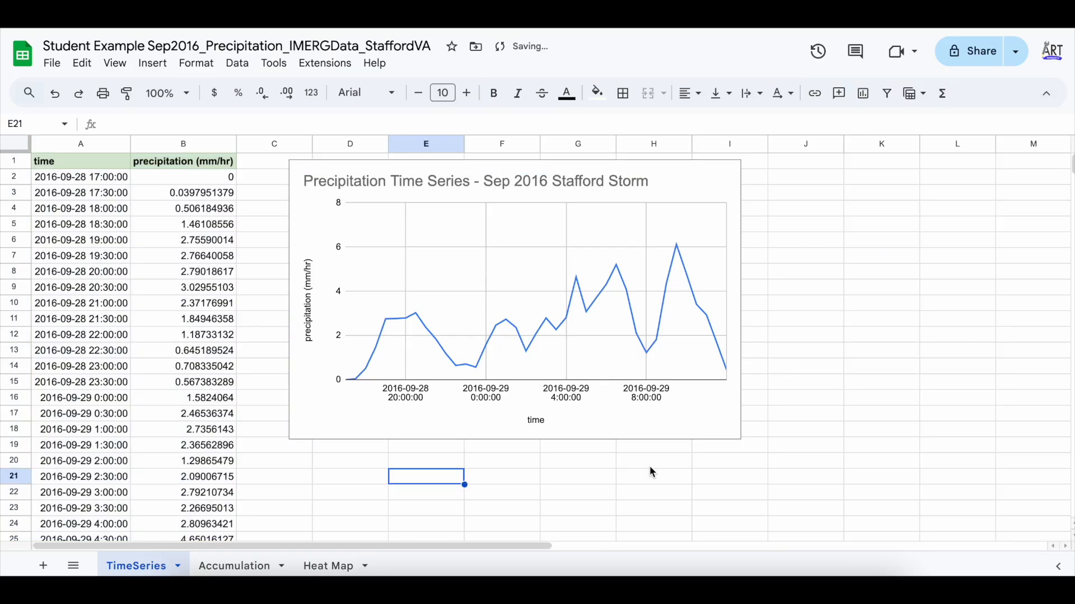
scroll(652, 472, down, 1)
scroll(651, 472, down, 8)
scroll(651, 471, up, 9)
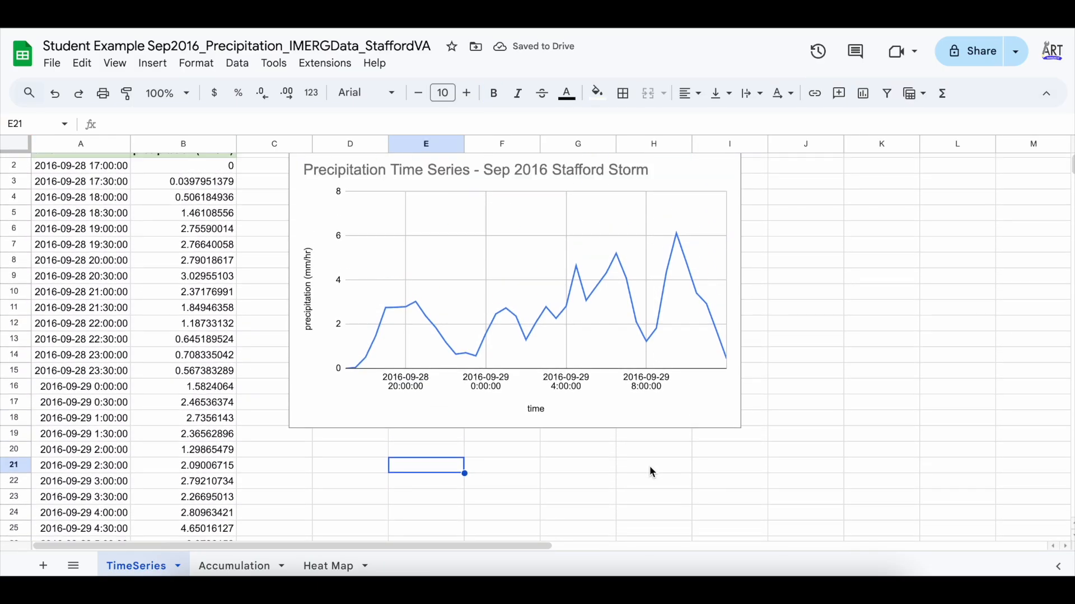
click(218, 569)
click(167, 567)
click(220, 569)
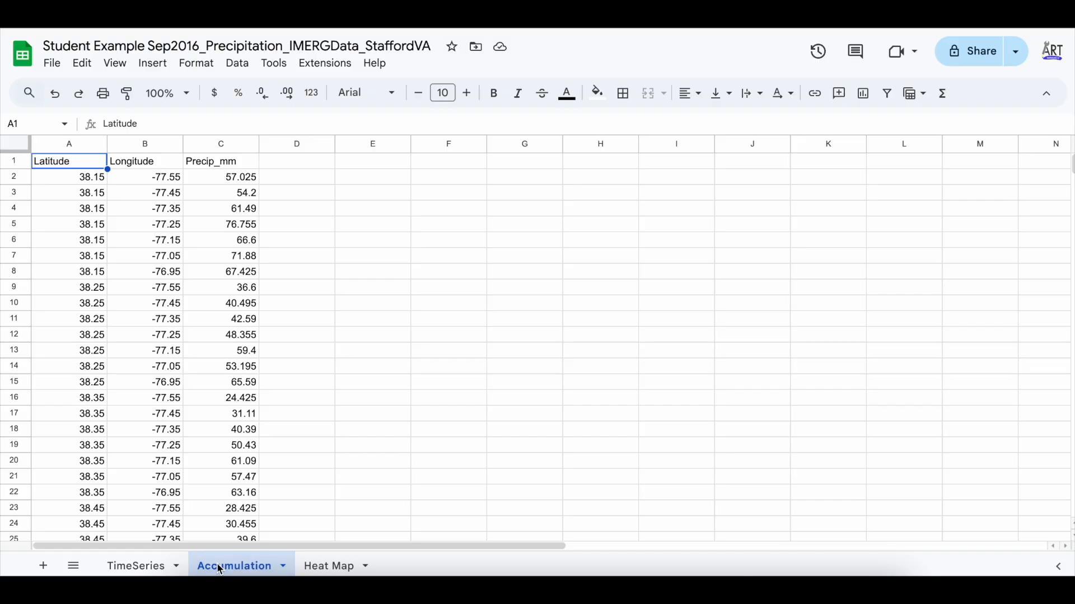
click(158, 567)
Step: Below the TimeSeries data, enter the labels "Average Rain Rate" in A41 and "Max Rain Rate" in A42
scroll(263, 447, down, 8)
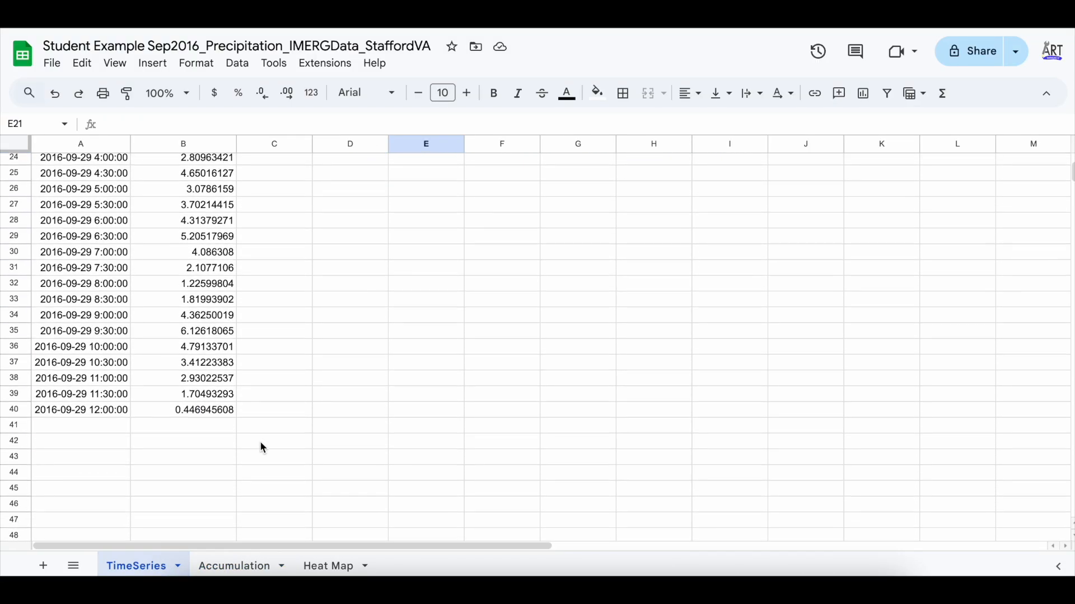
click(104, 424)
text(Averag)
key(BackSpace)
text(age Rain )
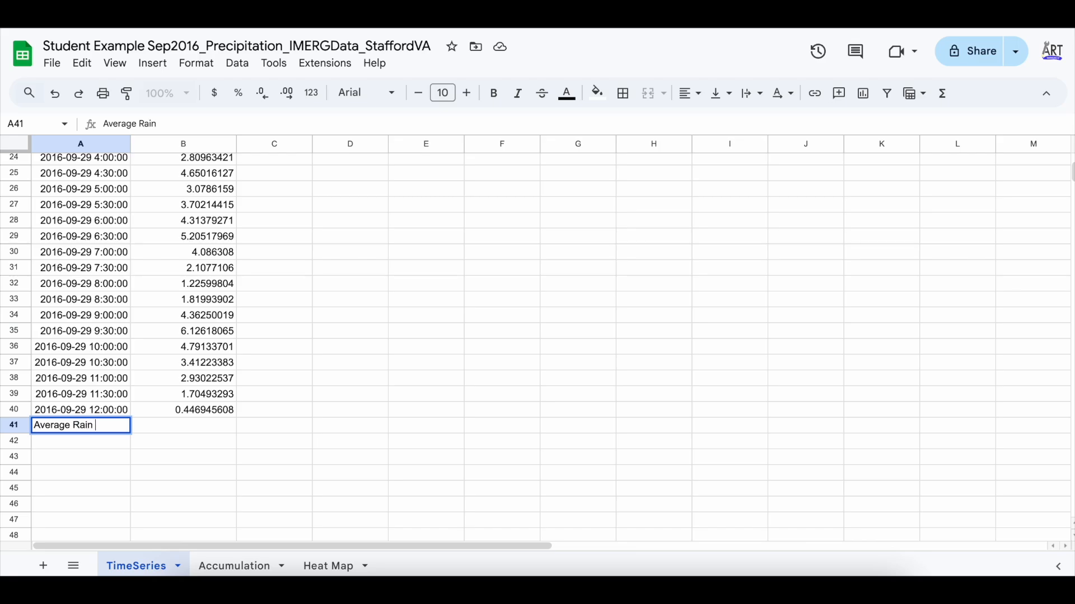
text(Rate)
click(193, 432)
scroll(146, 430, down, 1)
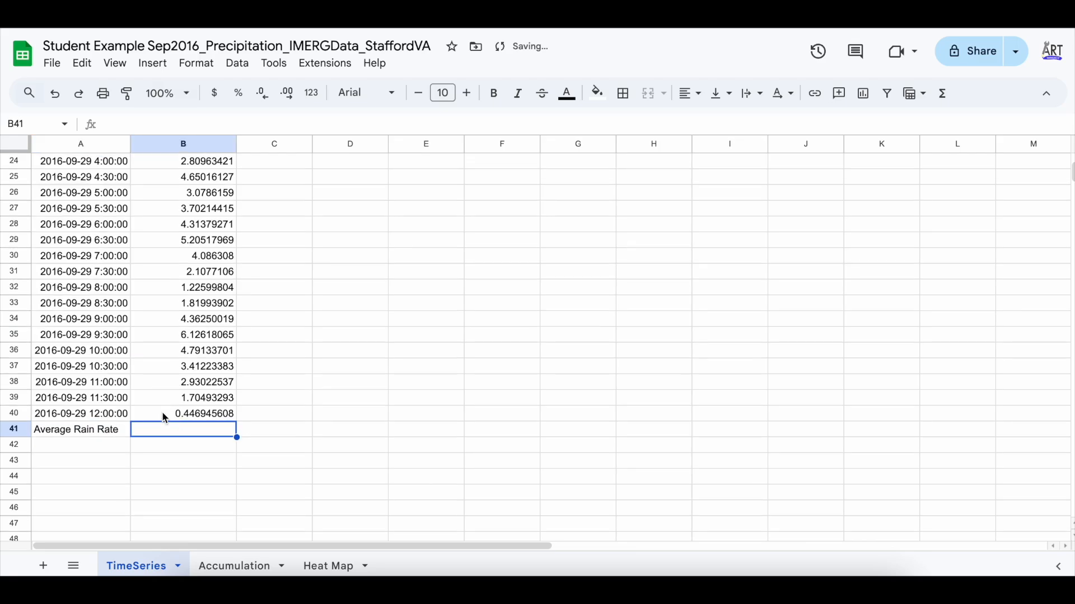
click(108, 432)
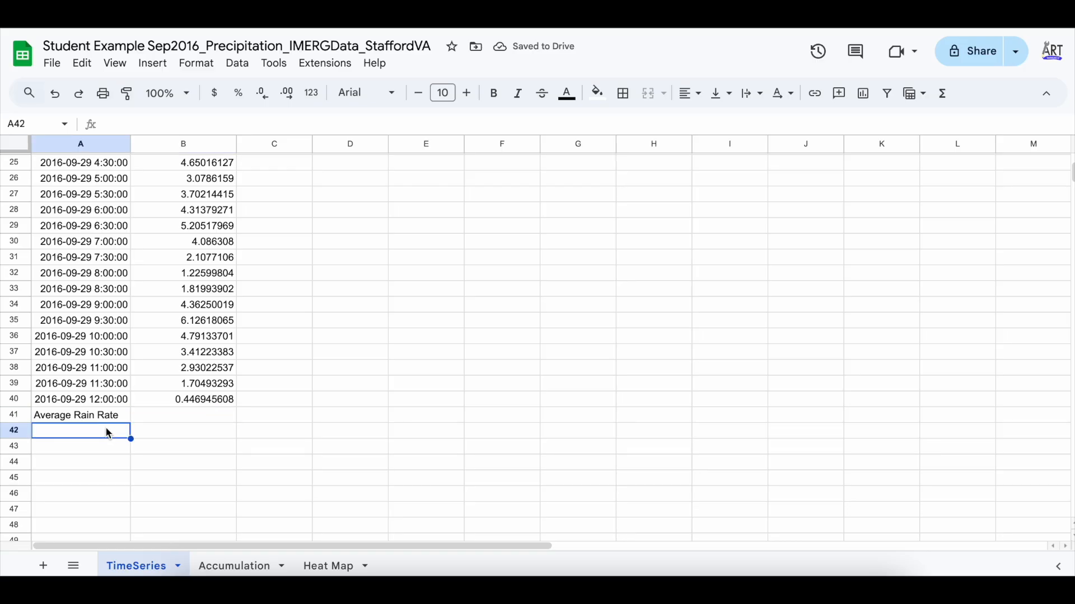
text(Max Rain Rate)
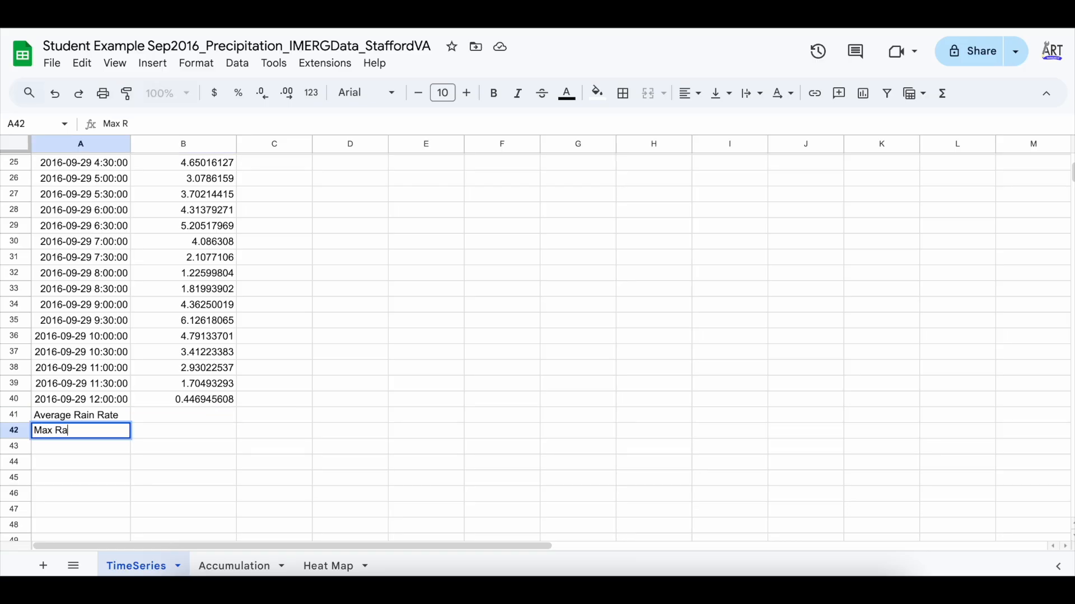
Step: Calculate the average rain rate in B41 with =AVERAGE(B2:B40)
click(173, 420)
text(=)
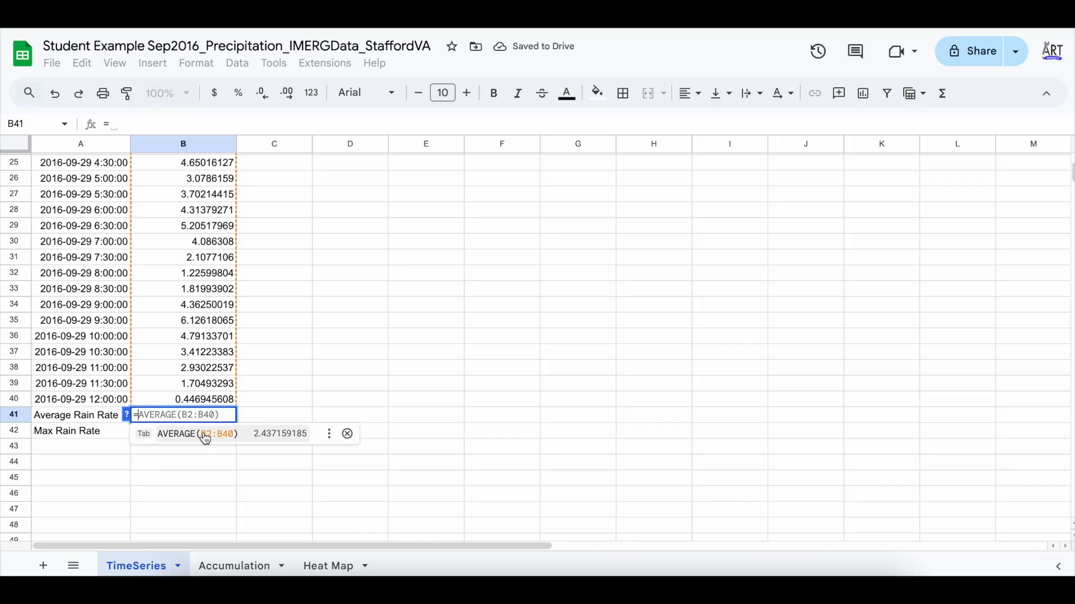
click(206, 438)
key(Return)
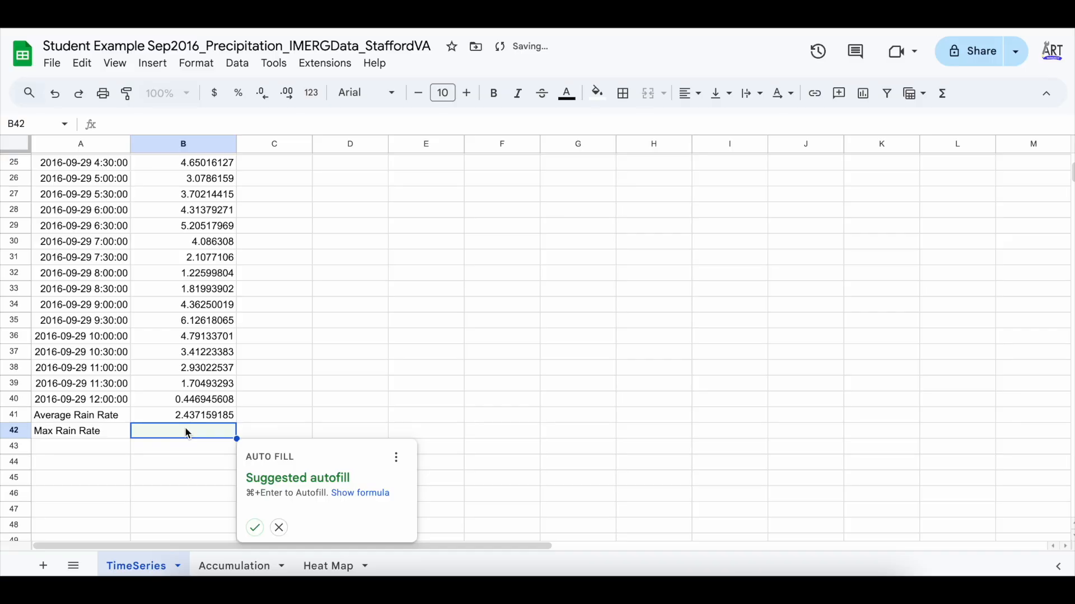
Step: Calculate the maximum rain rate in B42 with =MAX(B2:B41)
text(=)
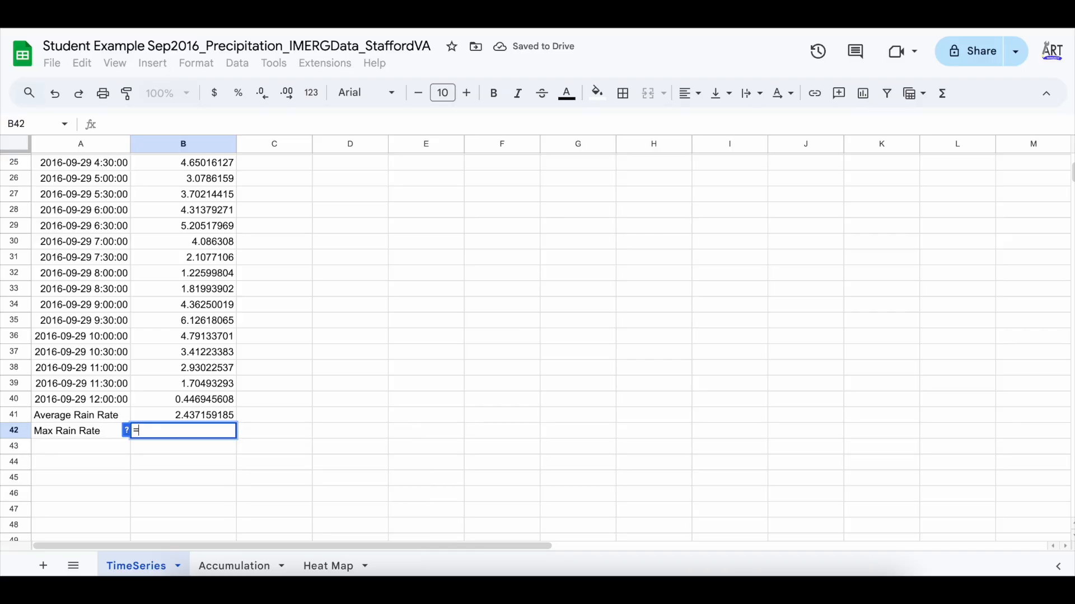
text(MAX)
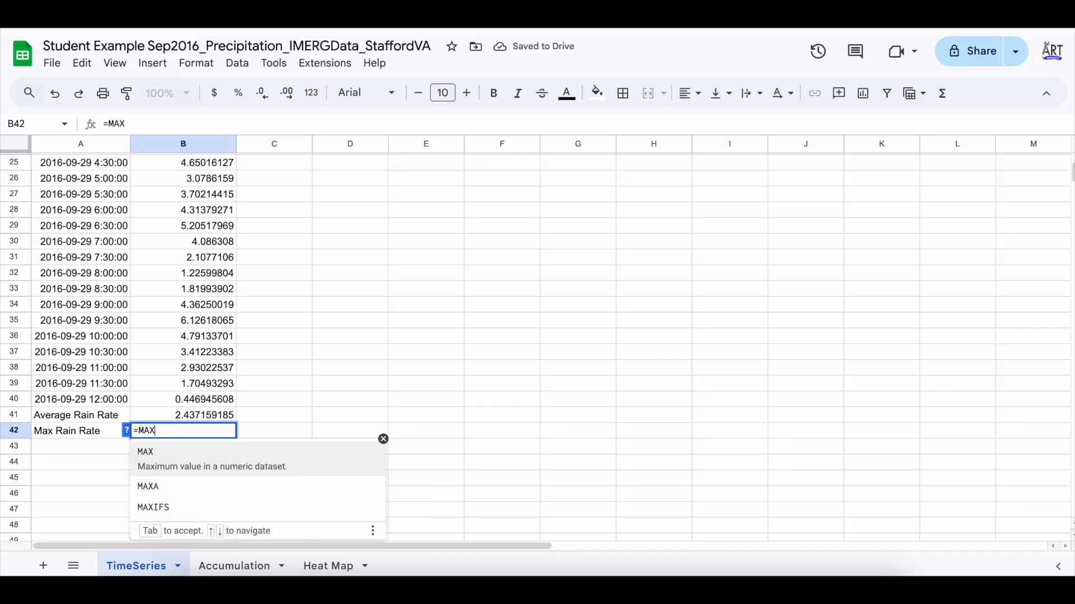
click(197, 452)
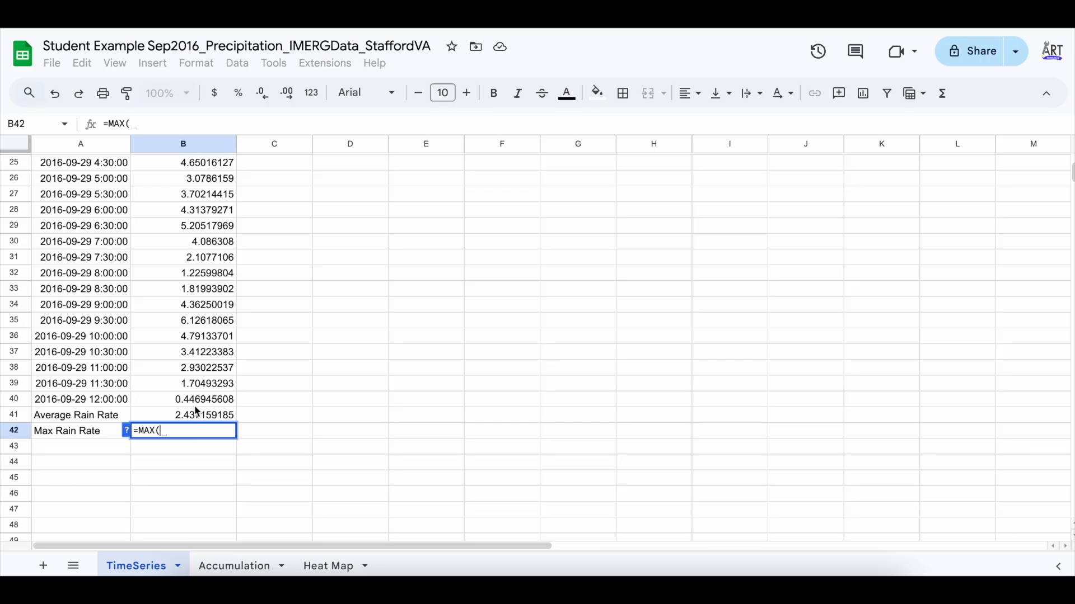
drag(204, 415, 205, 187)
key(Return)
text(\)
scroll(260, 327, down, 1)
click(265, 459)
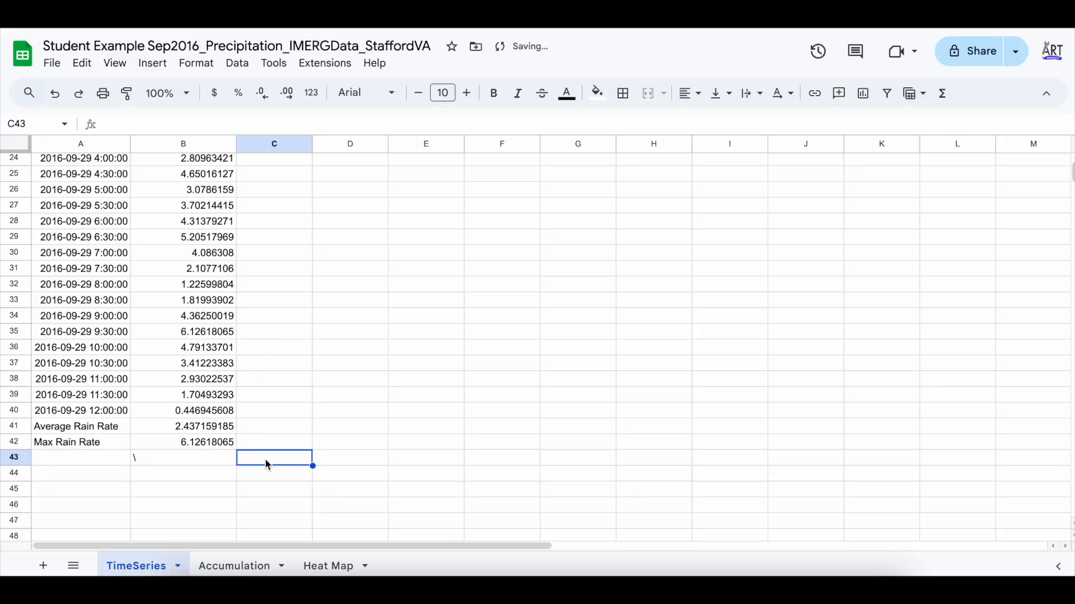
click(152, 460)
key(Delete)
Step: Fill the average and maximum rain rate cells A41:B42 with light orange
click(88, 434)
drag(116, 440, 168, 441)
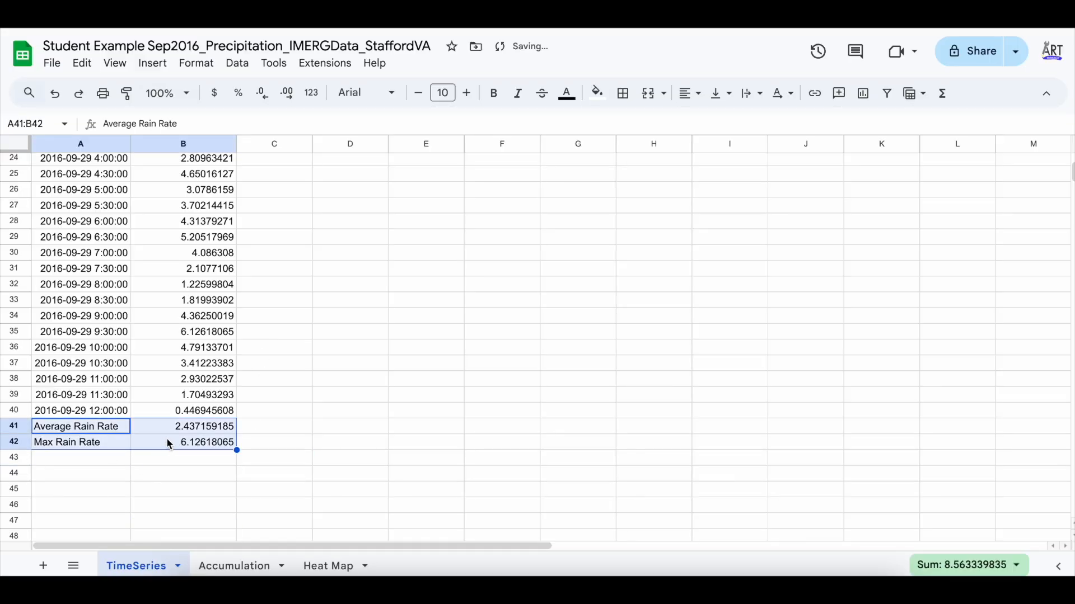
click(597, 93)
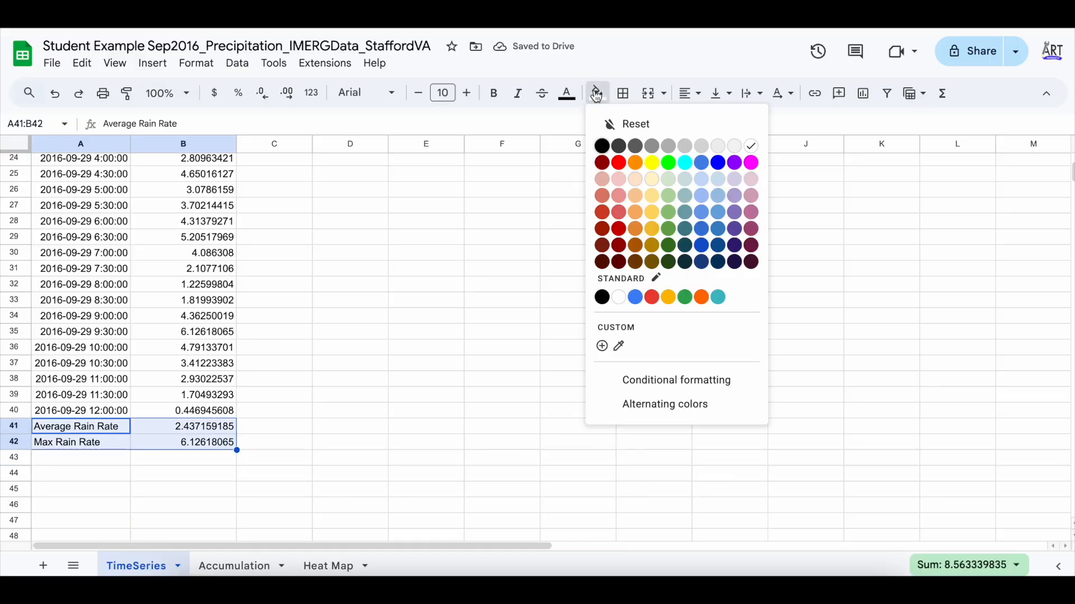
click(636, 180)
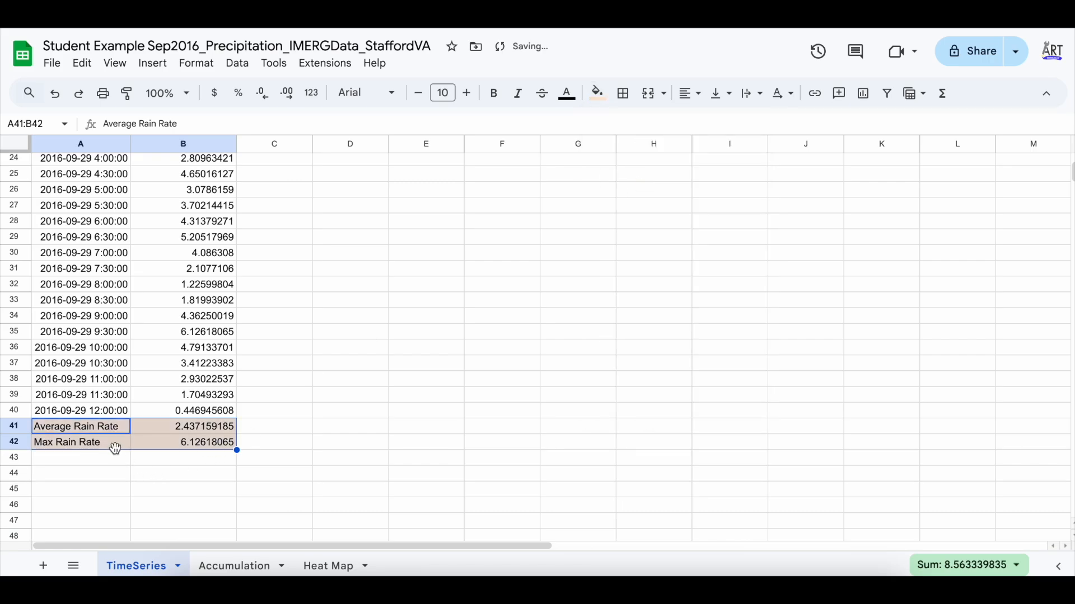
click(309, 425)
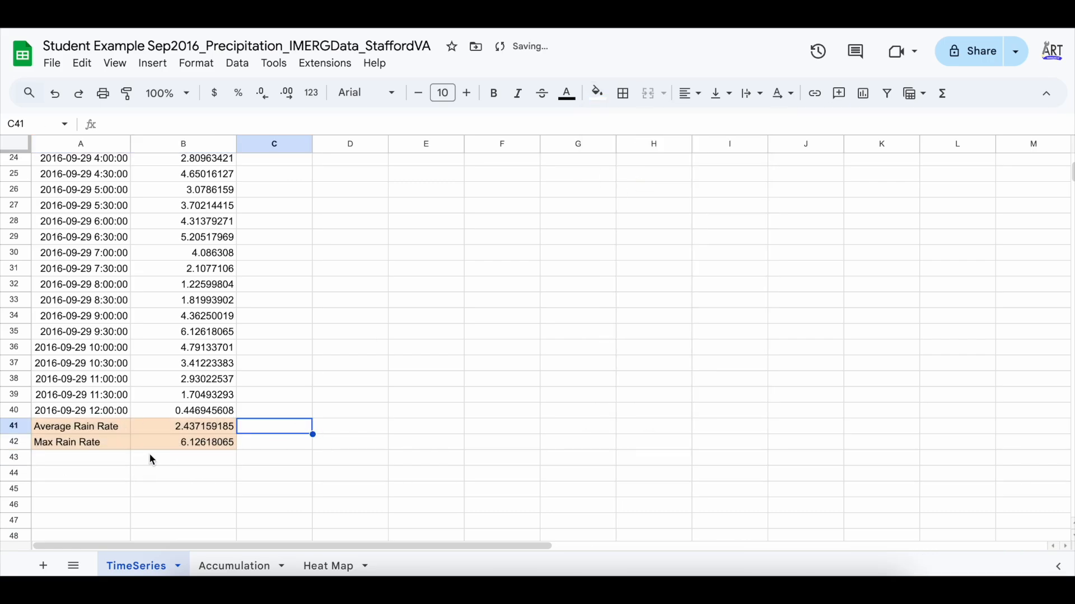
Step: Locate the reading that matches the maximum rain rate and fill its cells A35:B35 with light red
click(163, 448)
scroll(172, 442, up, 5)
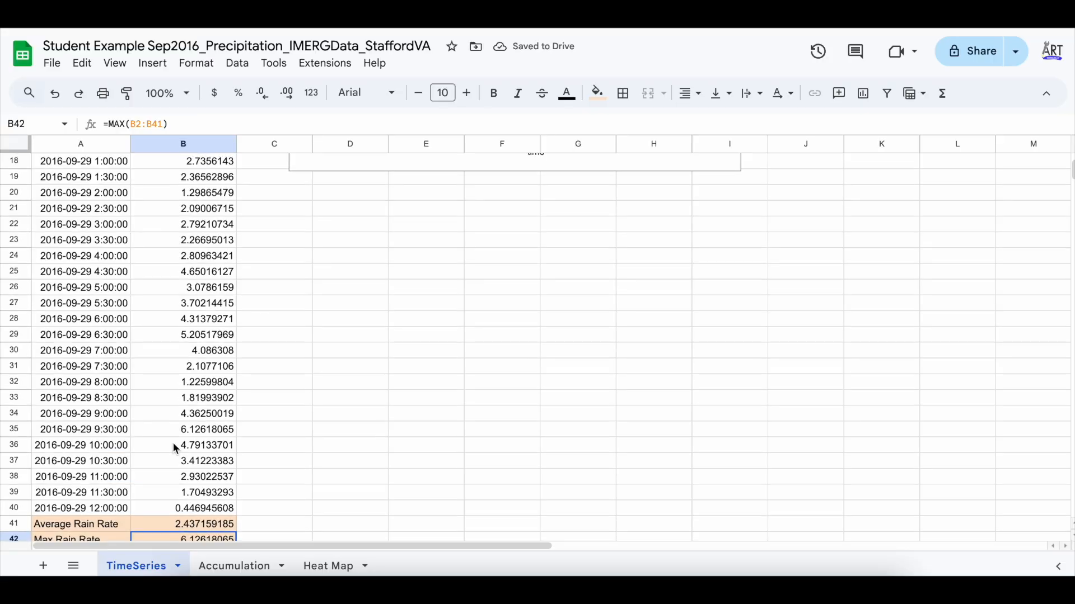
scroll(175, 448, up, 7)
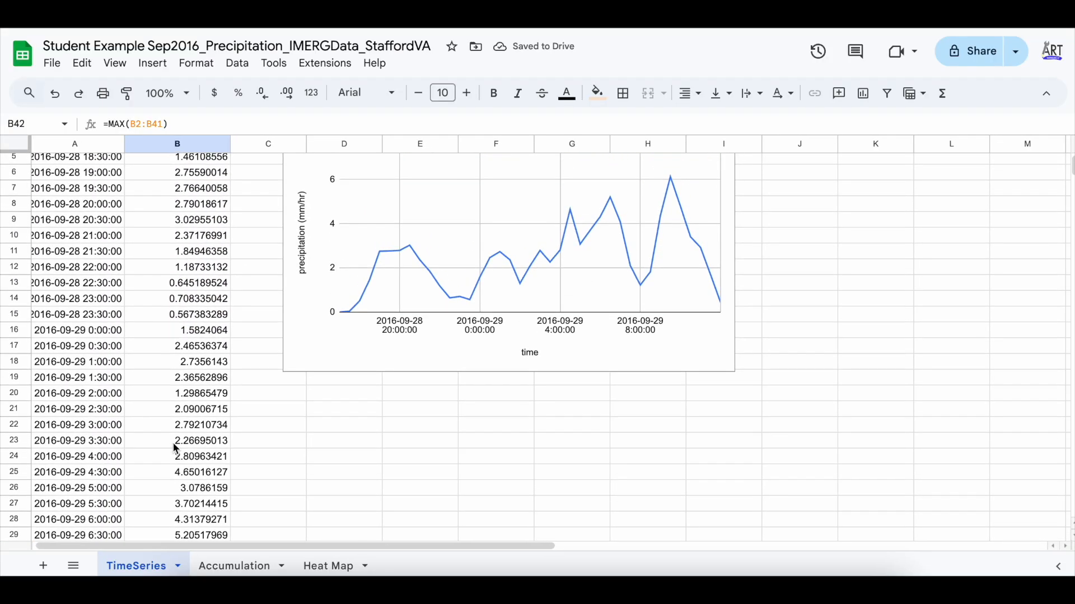
scroll(176, 447, down, 8)
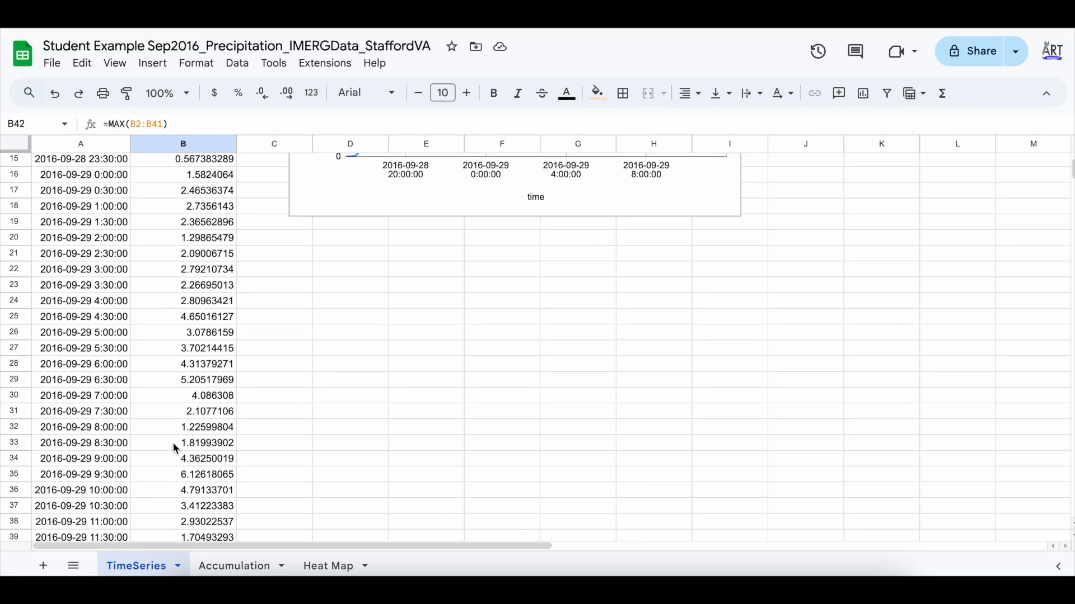
scroll(175, 447, down, 1)
drag(199, 436, 98, 434)
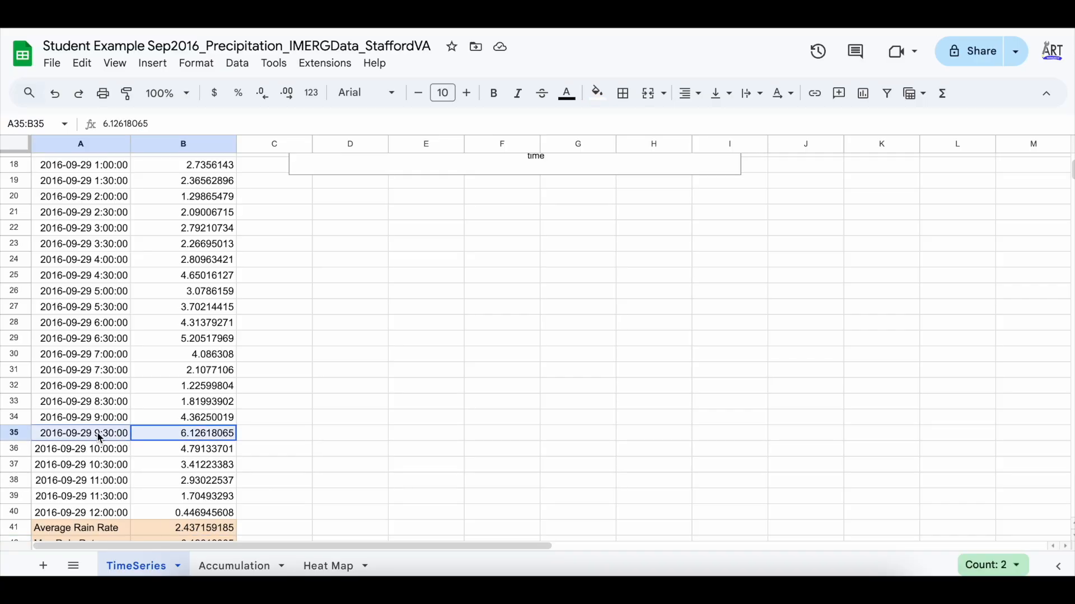
scroll(100, 436, down, 1)
scroll(101, 439, down, 1)
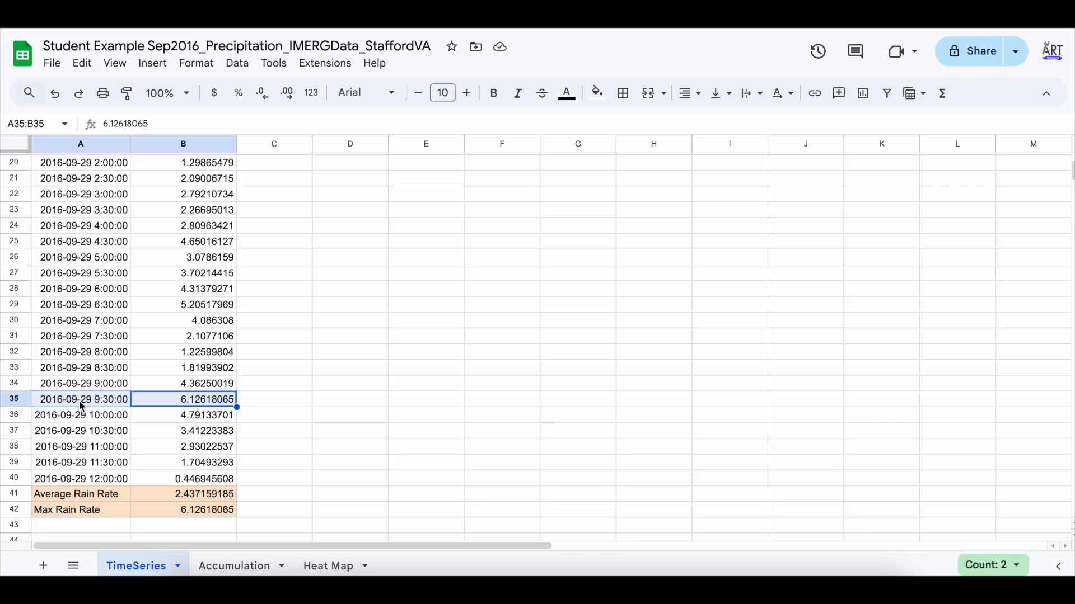
click(597, 93)
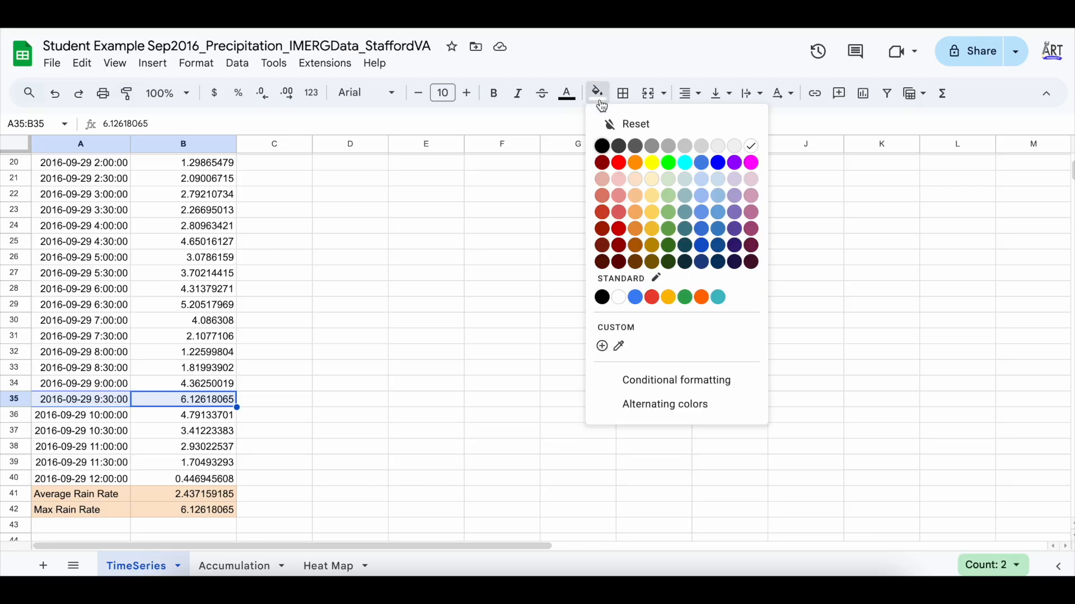
click(618, 179)
click(379, 435)
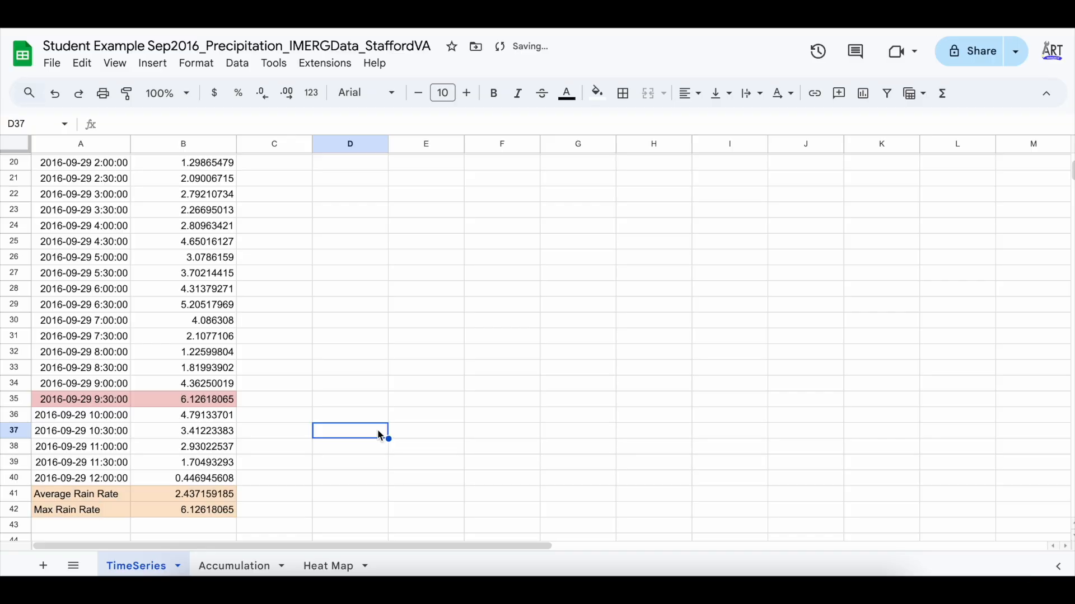
Step: Reduce the average and maximum rain rates in B41:B42 to two decimal places
scroll(380, 435, down, 2)
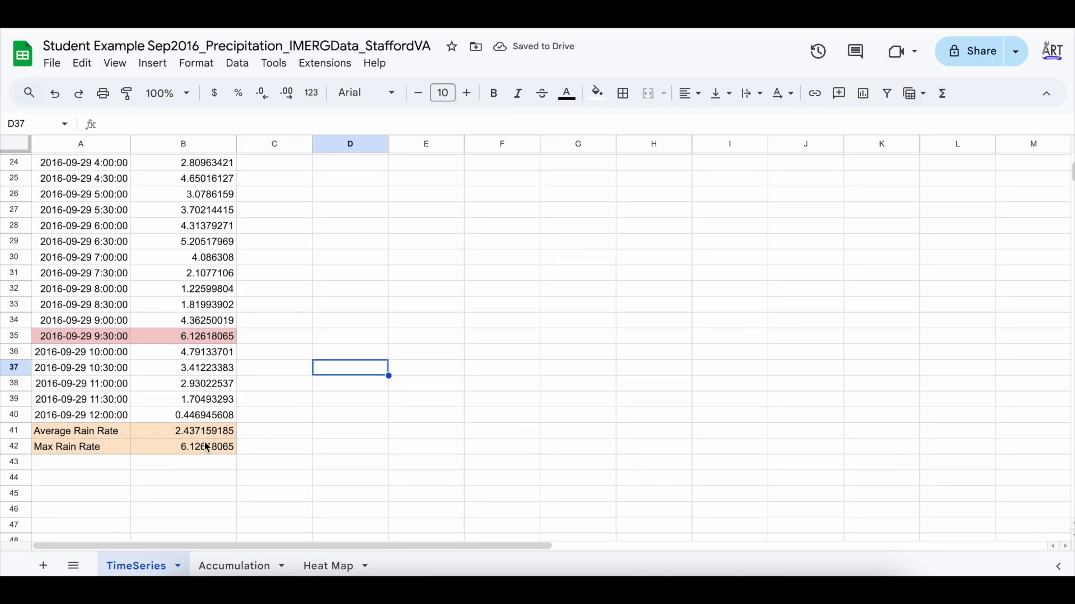
click(197, 433)
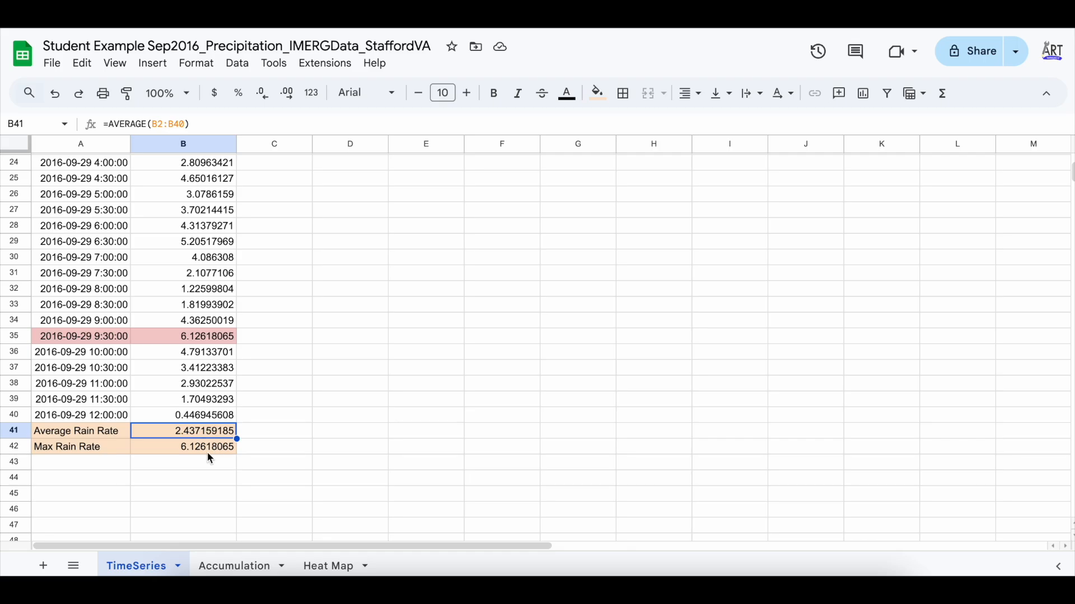
drag(210, 454, 213, 436)
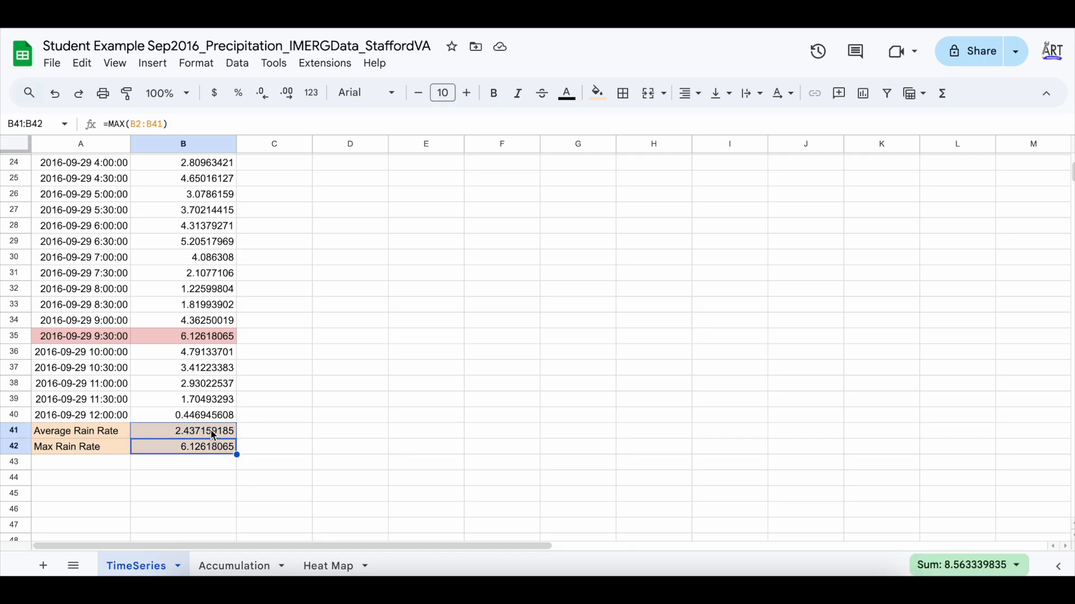
click(266, 98)
click(266, 98)
click(266, 98)
click(266, 98)
click(266, 98)
click(266, 98)
click(266, 98)
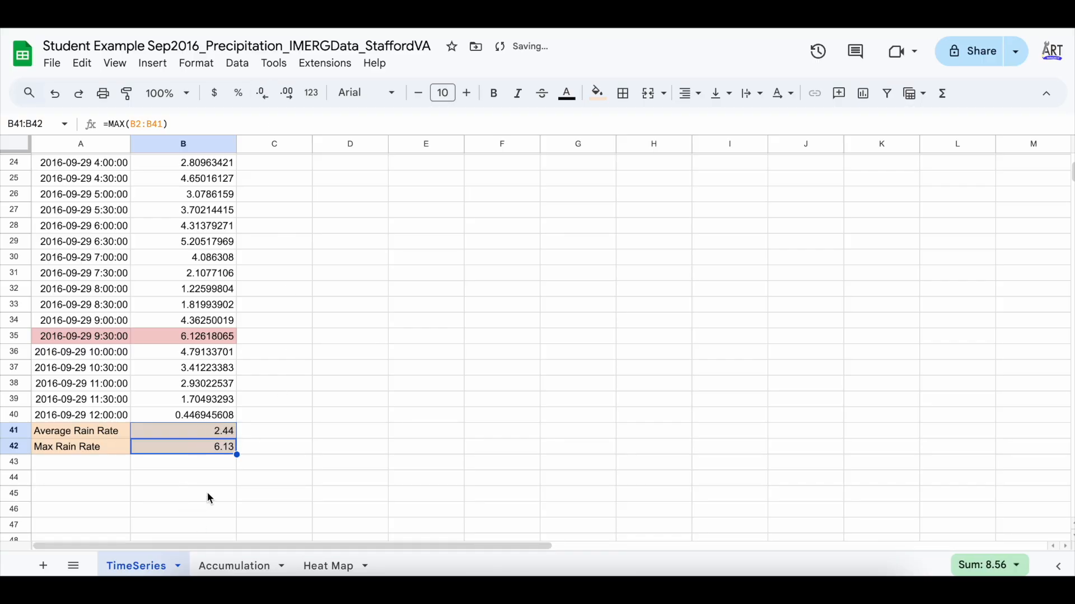
click(309, 434)
Step: On the Accumulation sheet, fill the header cells A1:C1 with light magenta 3 and make their text bold
scroll(309, 433, up, 7)
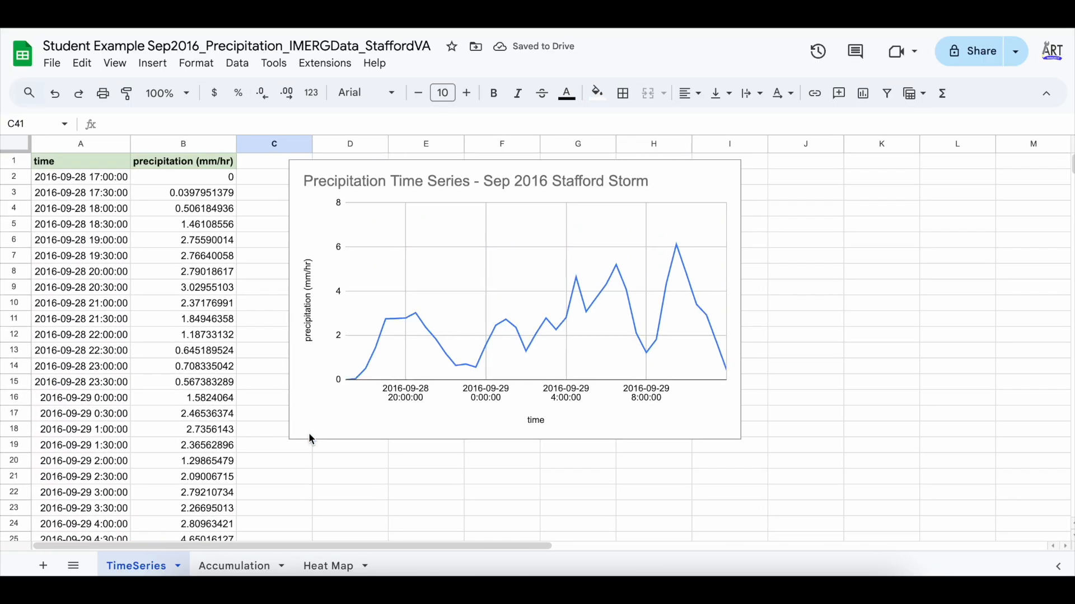
scroll(310, 438, down, 8)
scroll(311, 438, up, 8)
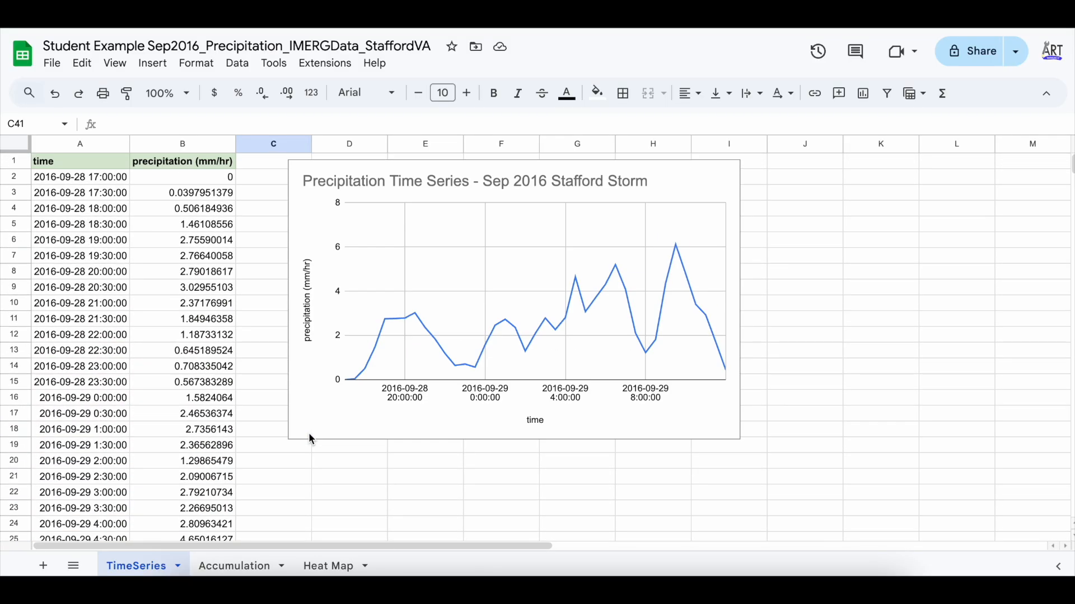
click(226, 568)
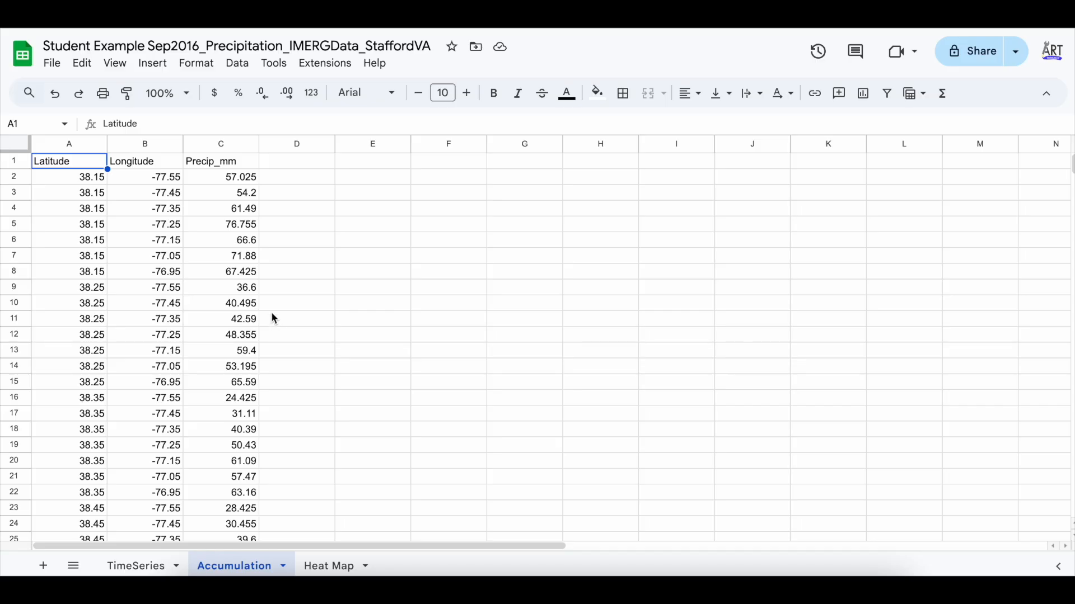
scroll(215, 190, down, 2)
scroll(213, 192, up, 10)
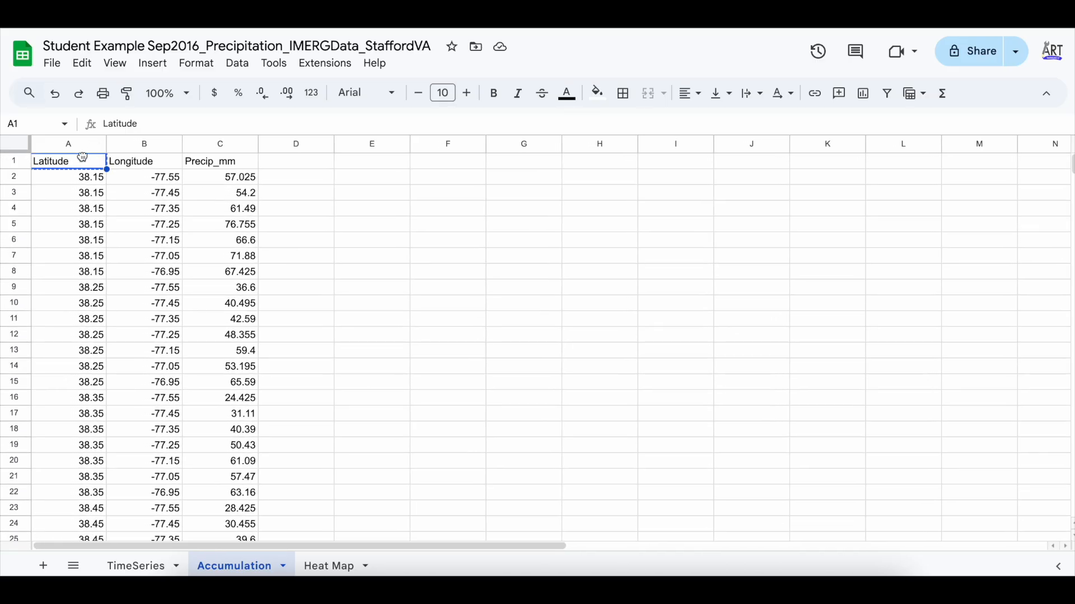
click(198, 161)
click(287, 178)
drag(229, 166, 65, 160)
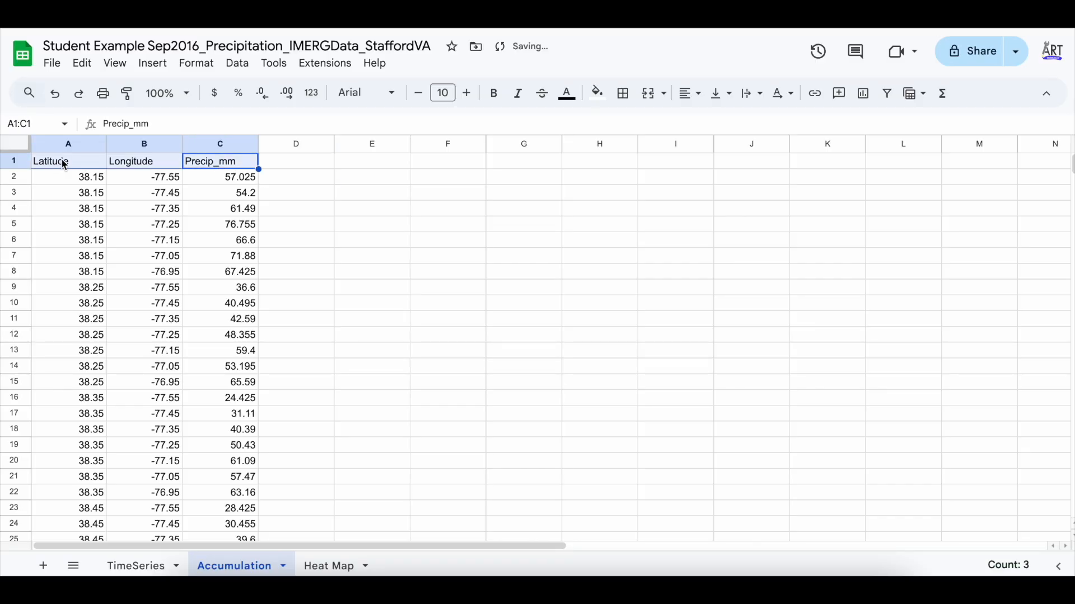
click(597, 93)
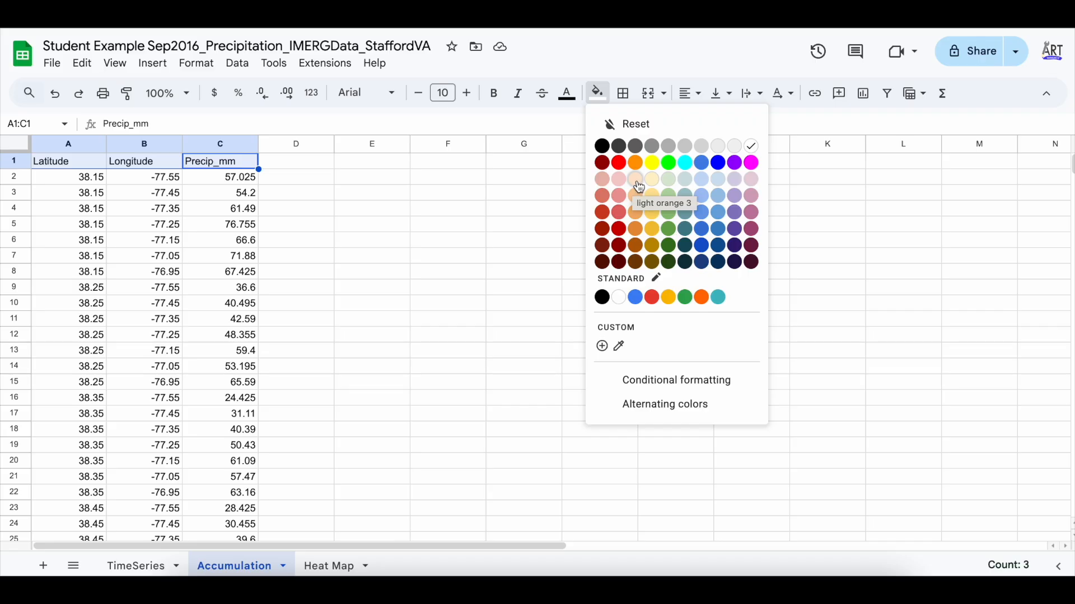
click(751, 182)
click(492, 94)
click(242, 193)
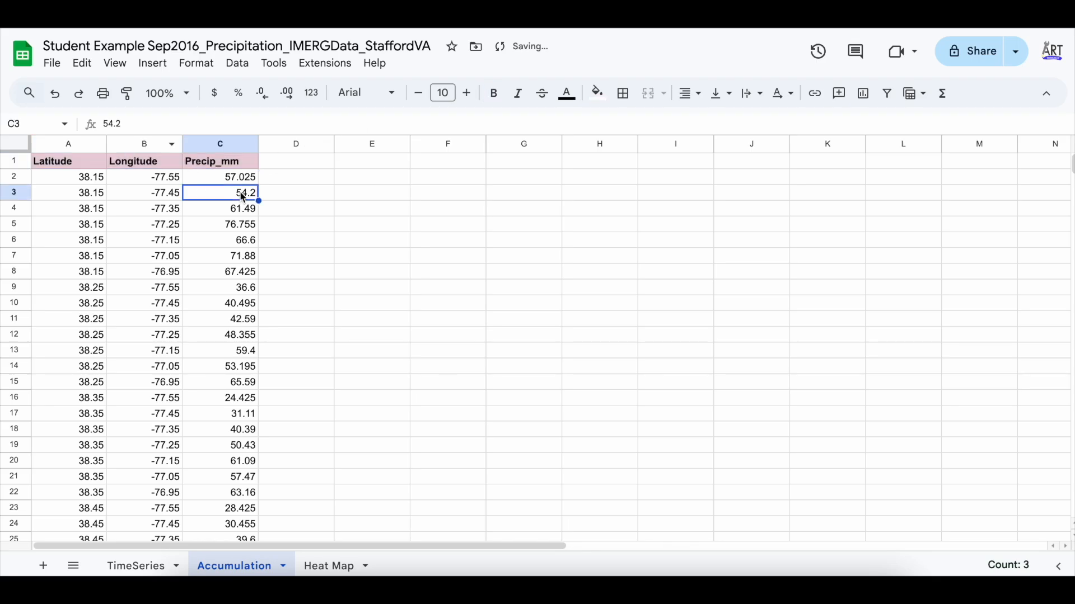
Step: Rename the C1 header to Precipitation (mm) and fit column C's width to its contents
click(218, 168)
double_click(188, 162)
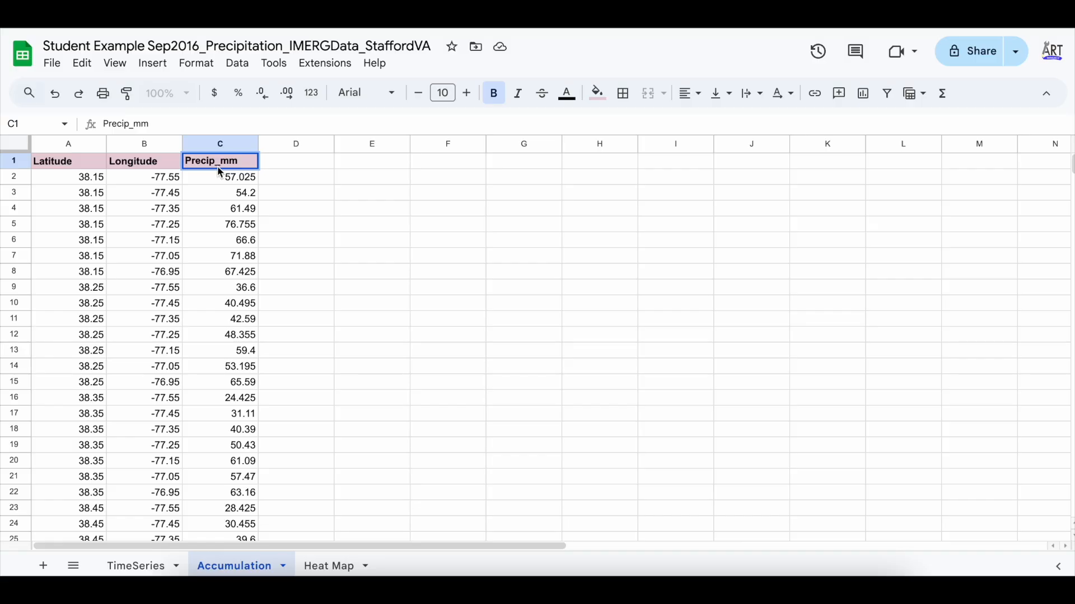
click(239, 163)
key(BackSpace)
key(BackSpace)
key(BackSpace)
key(BackSpace)
key(BackSpace)
text(ipitation (mm))
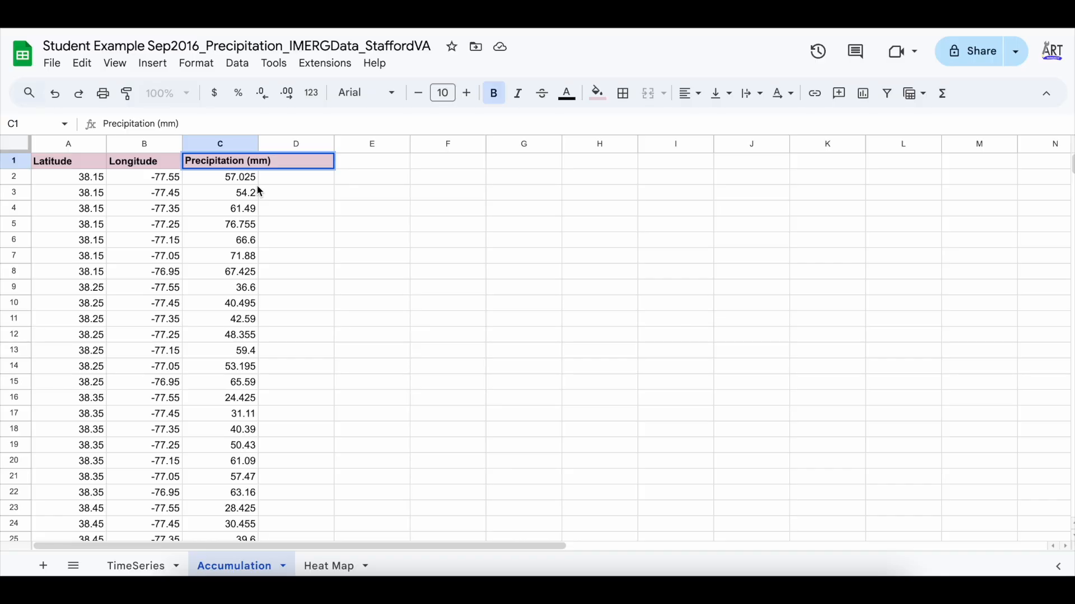
key(Return)
double_click(258, 142)
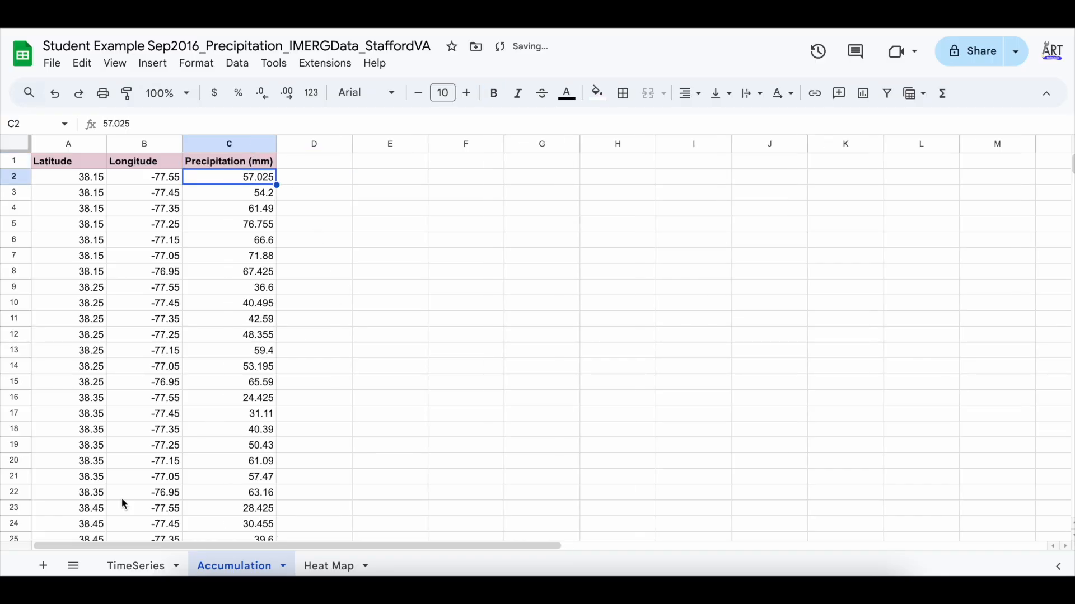
click(137, 566)
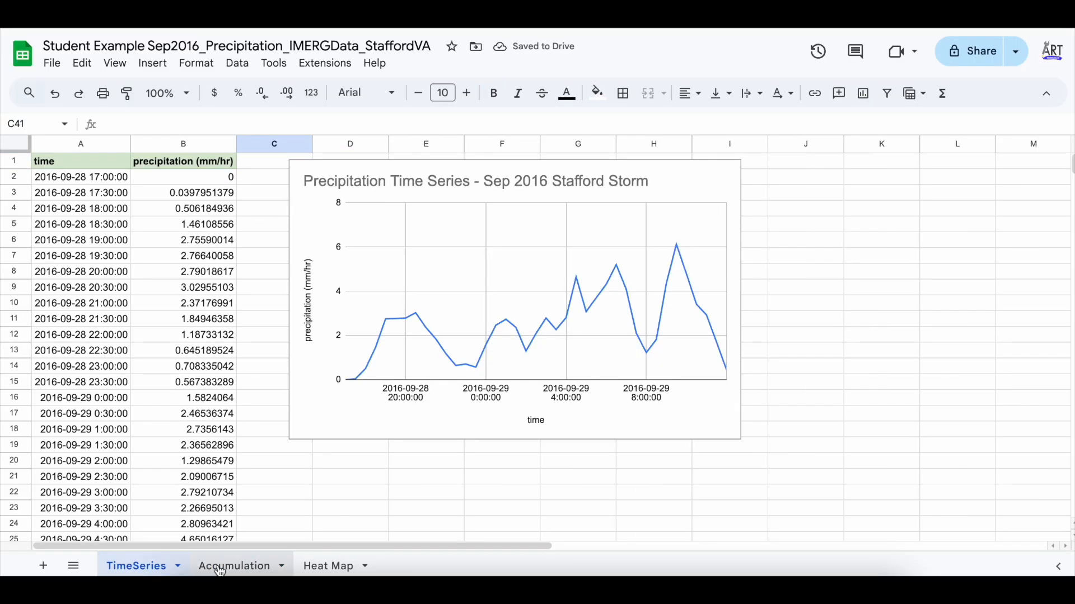
click(221, 567)
click(352, 231)
scroll(348, 233, down, 6)
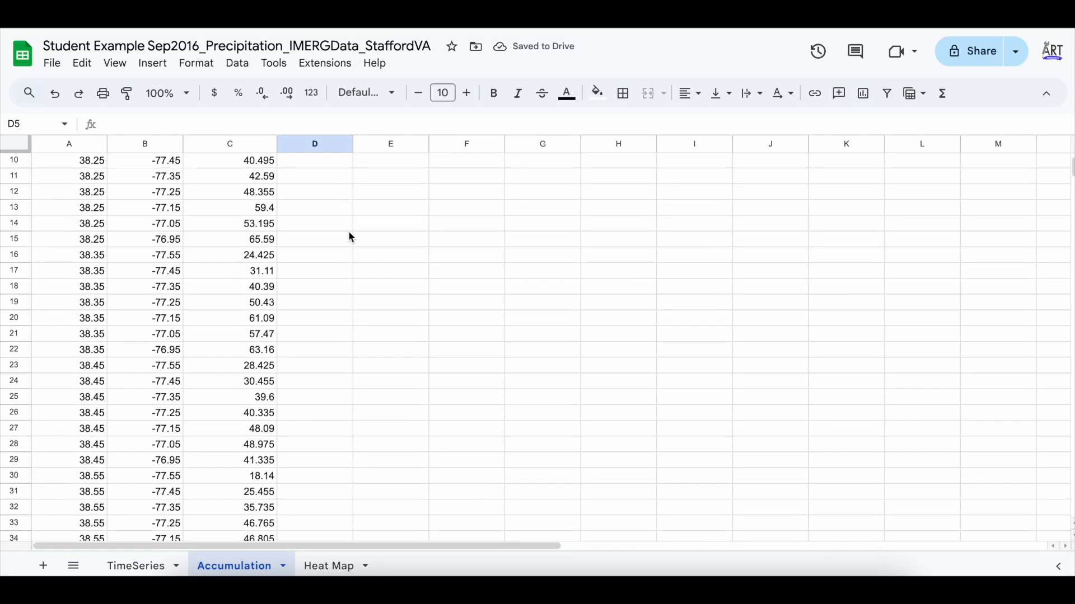
scroll(350, 237, up, 6)
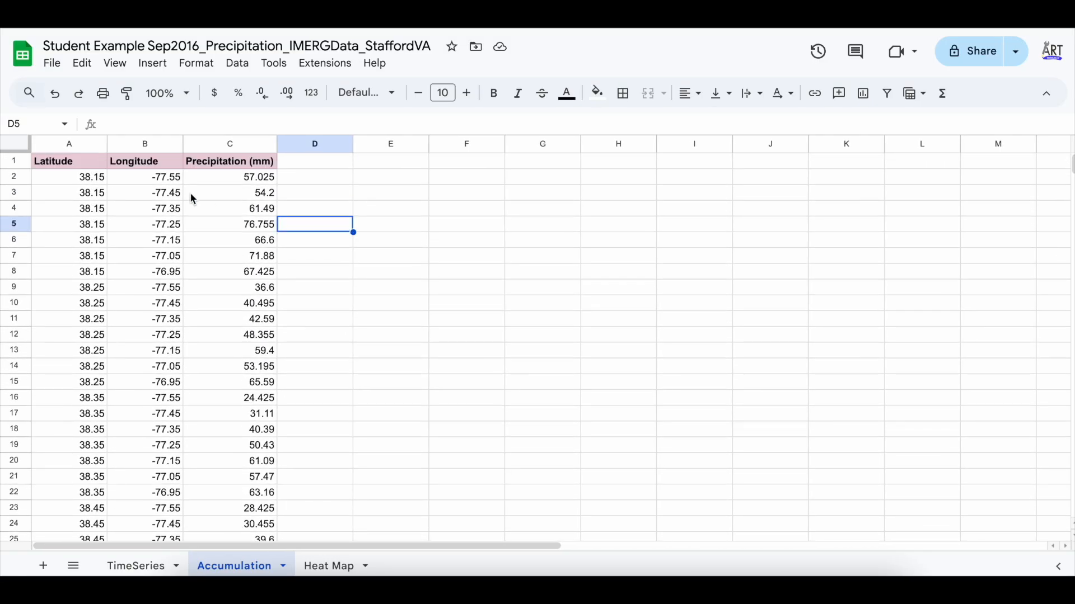
Step: Insert a line chart of precipitation against longitude from B1:C36 on the Accumulation sheet, with the x-axis values aggregated by sum
drag(158, 161, 229, 484)
click(152, 63)
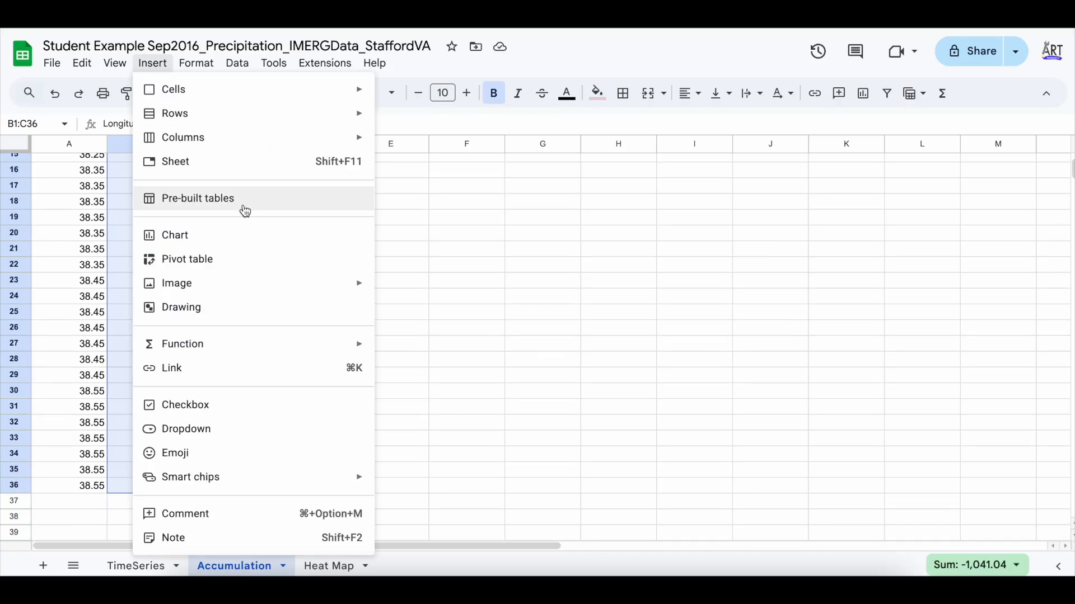
click(235, 239)
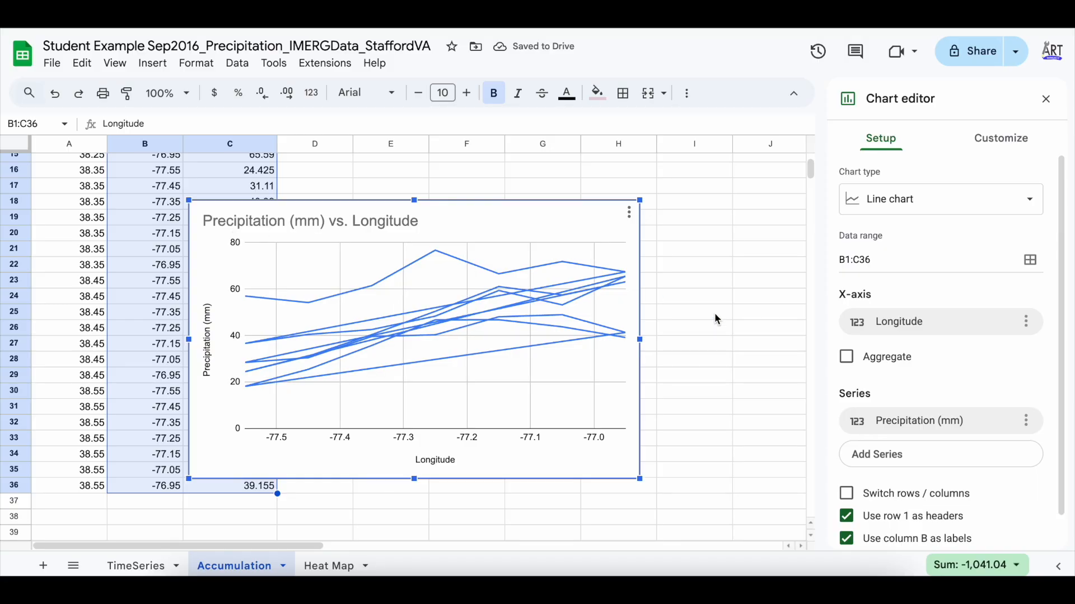
drag(491, 216, 633, 165)
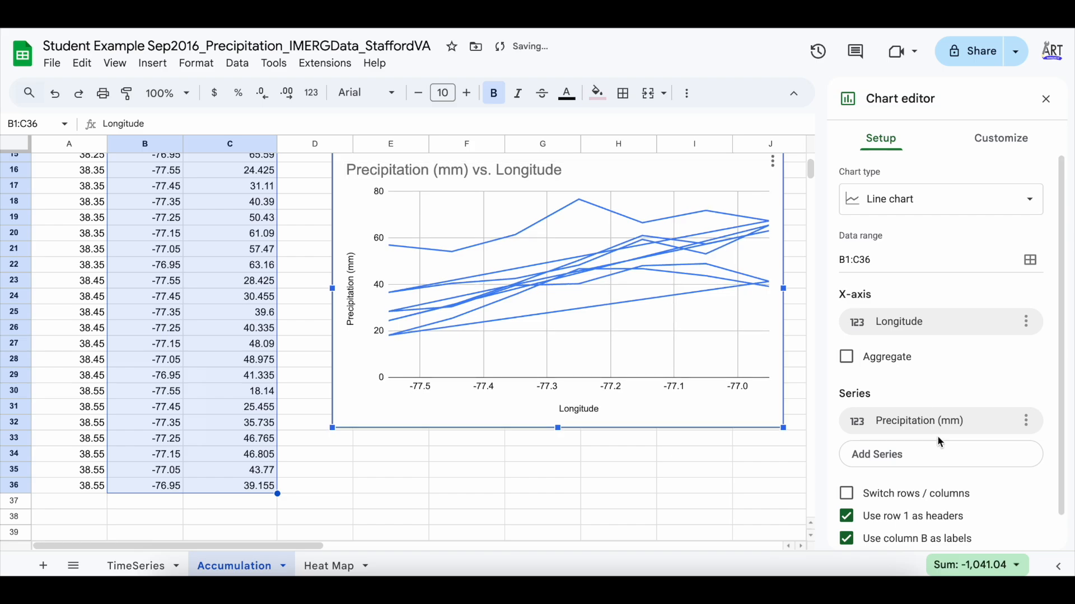
scroll(937, 436, down, 1)
click(847, 319)
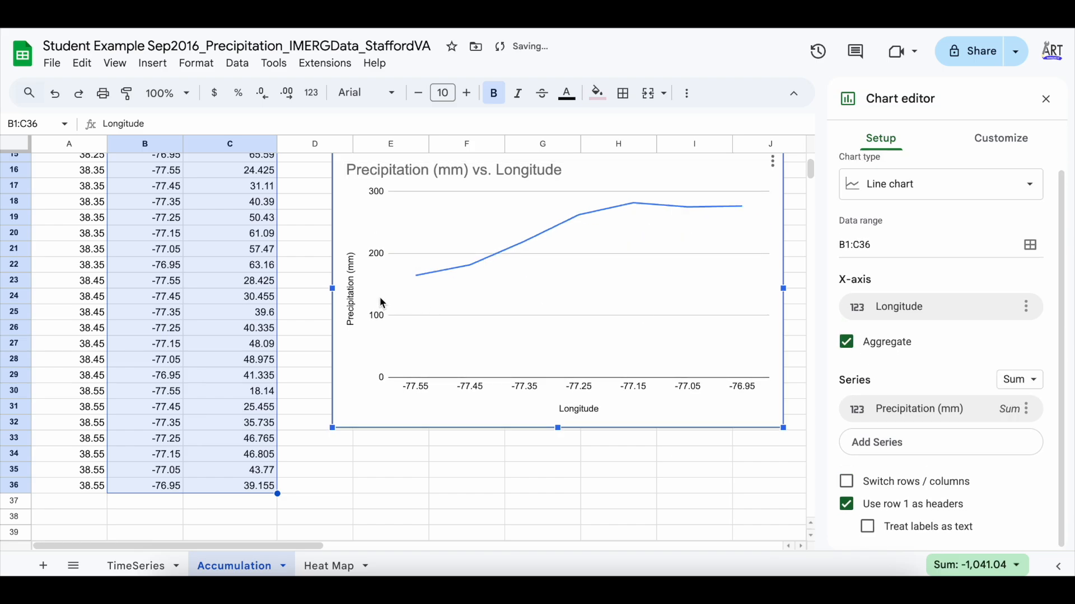
Step: Move the Precipitation (mm) vs. Longitude chart up beside the first rows of data
scroll(249, 350, up, 5)
scroll(222, 235, down, 2)
scroll(268, 274, up, 3)
scroll(345, 321, down, 4)
scroll(348, 327, up, 3)
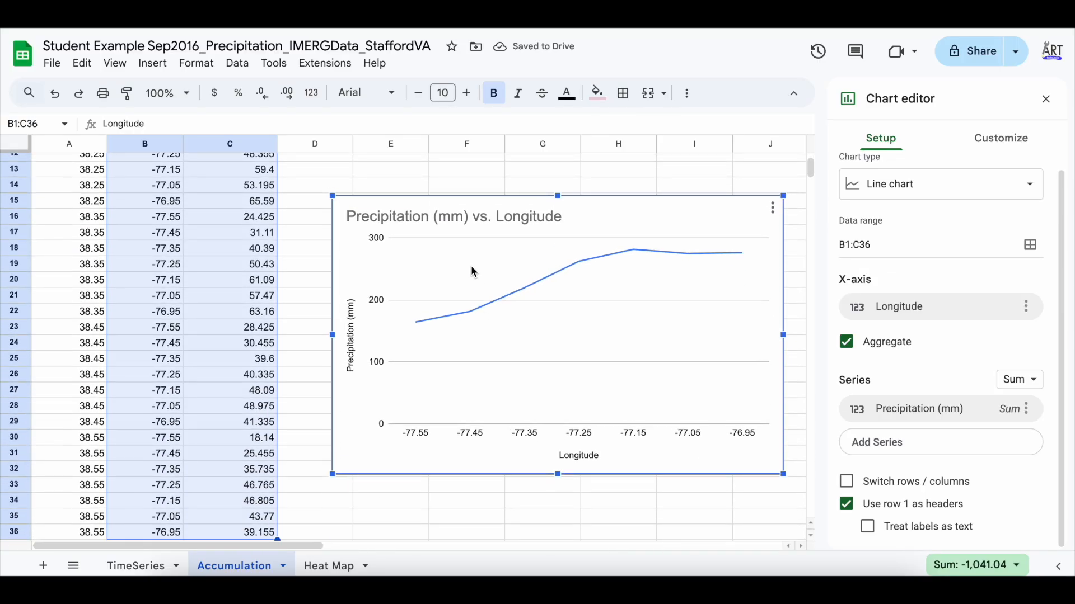
drag(508, 359, 549, 170)
scroll(502, 189, up, 2)
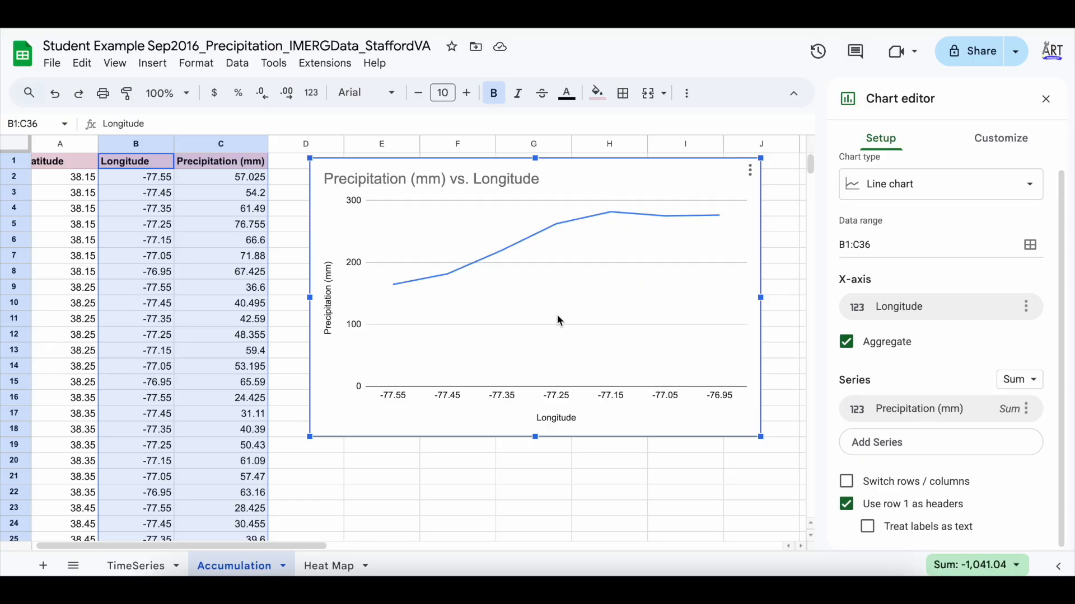
Step: Examine the eastern longitude values in G3:I7 on the Heat Map sheet to compare them with the longitude chart
click(332, 567)
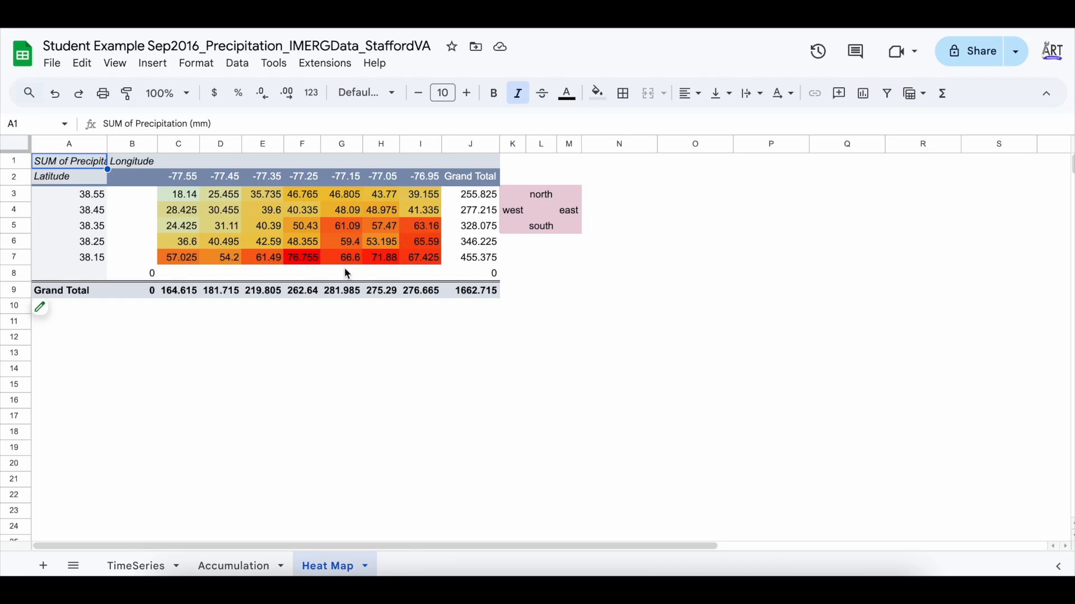
drag(350, 201, 433, 260)
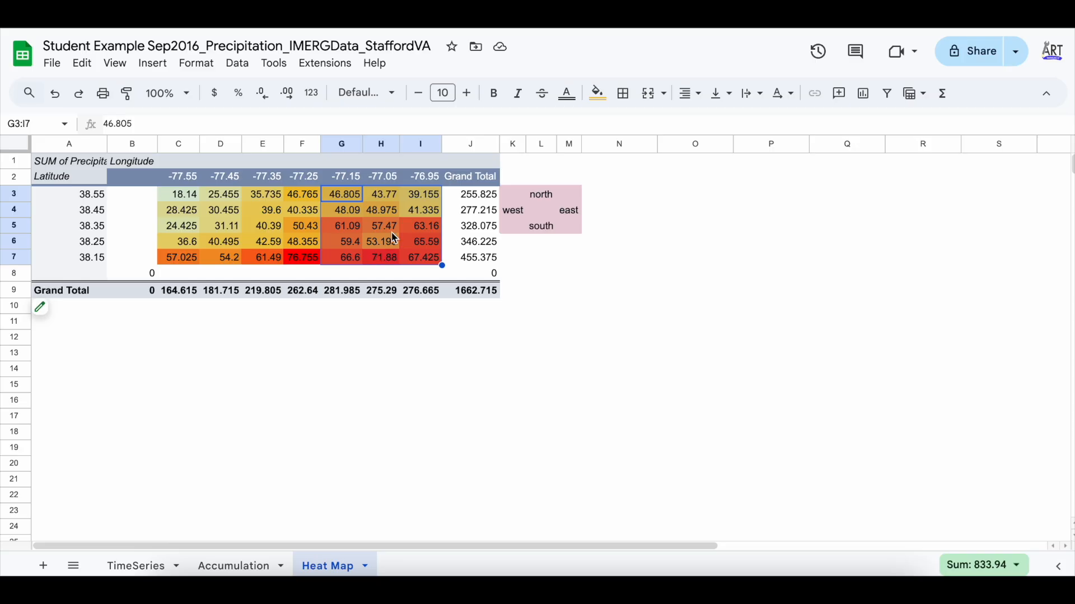
click(565, 274)
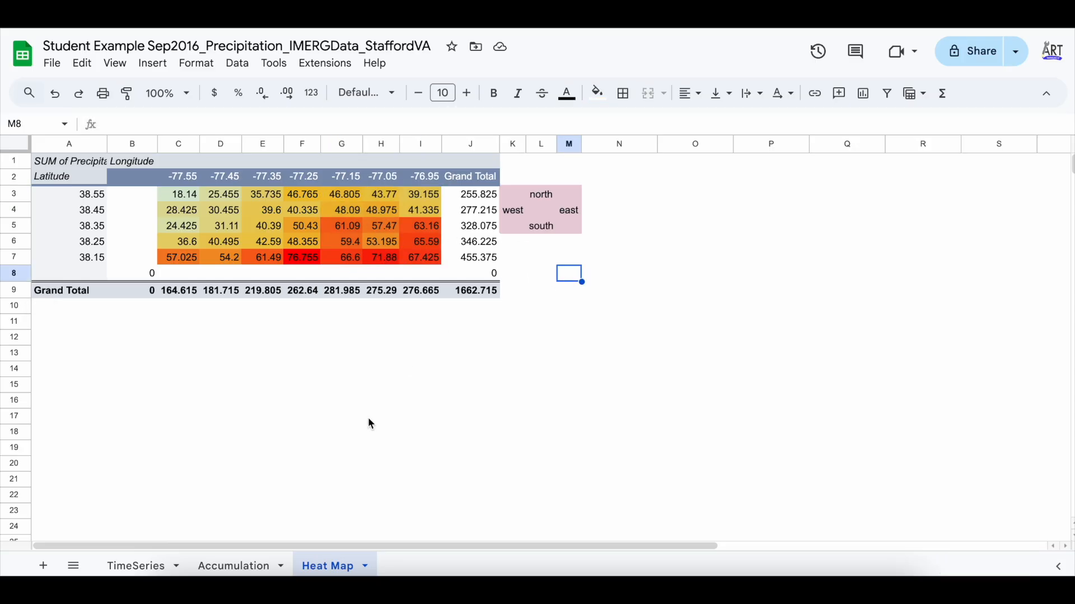
Step: Shrink the Precipitation (mm) vs. Longitude chart on the Accumulation sheet so that it ends around row 14
click(232, 567)
scroll(493, 388, down, 1)
click(491, 390)
drag(771, 404, 667, 341)
click(751, 291)
scroll(751, 291, up, 2)
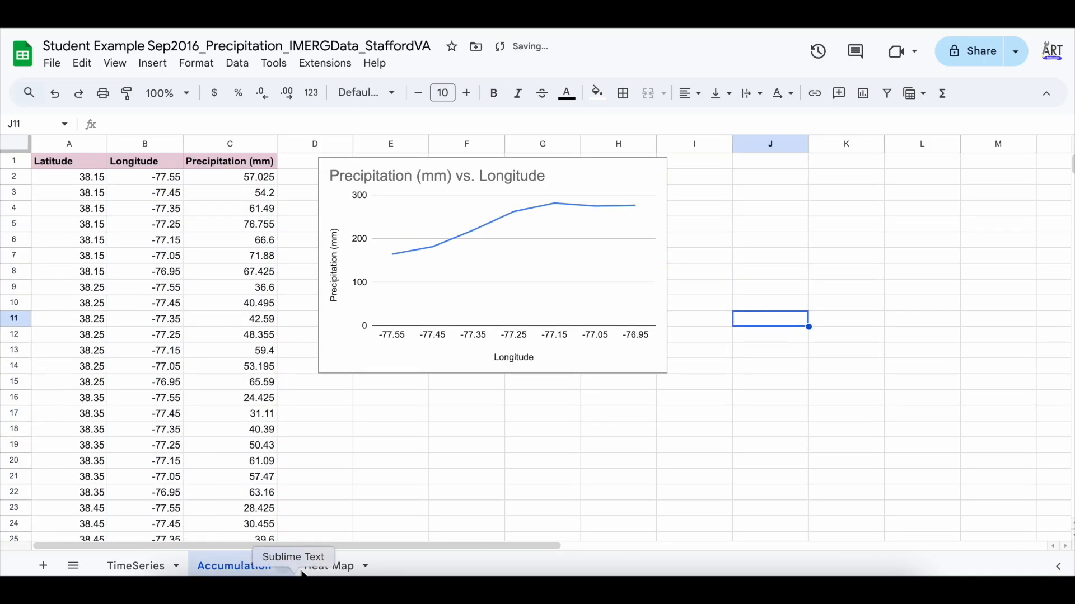
Step: Insert a line chart of precipitation against latitude from A1:A36 and C1:C36 on the Accumulation sheet, aggregated by sum
click(329, 567)
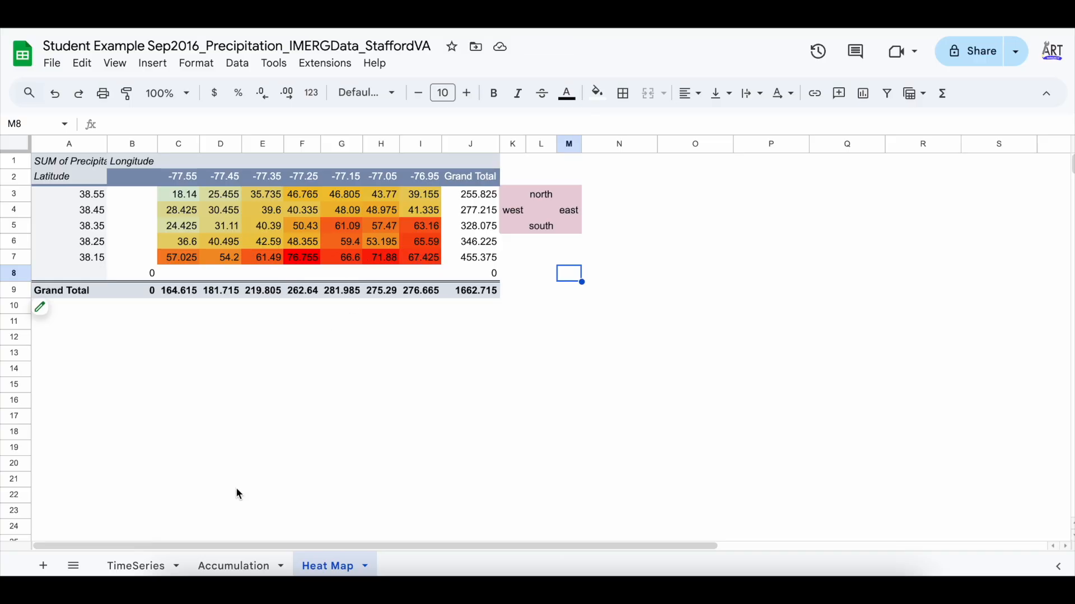
click(224, 562)
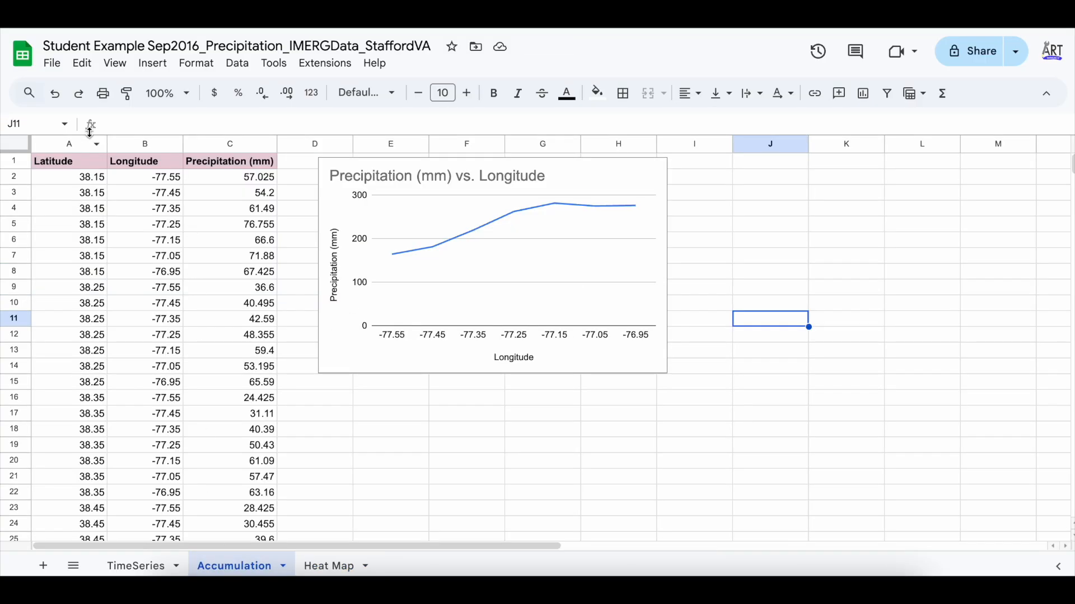
drag(84, 163, 93, 457)
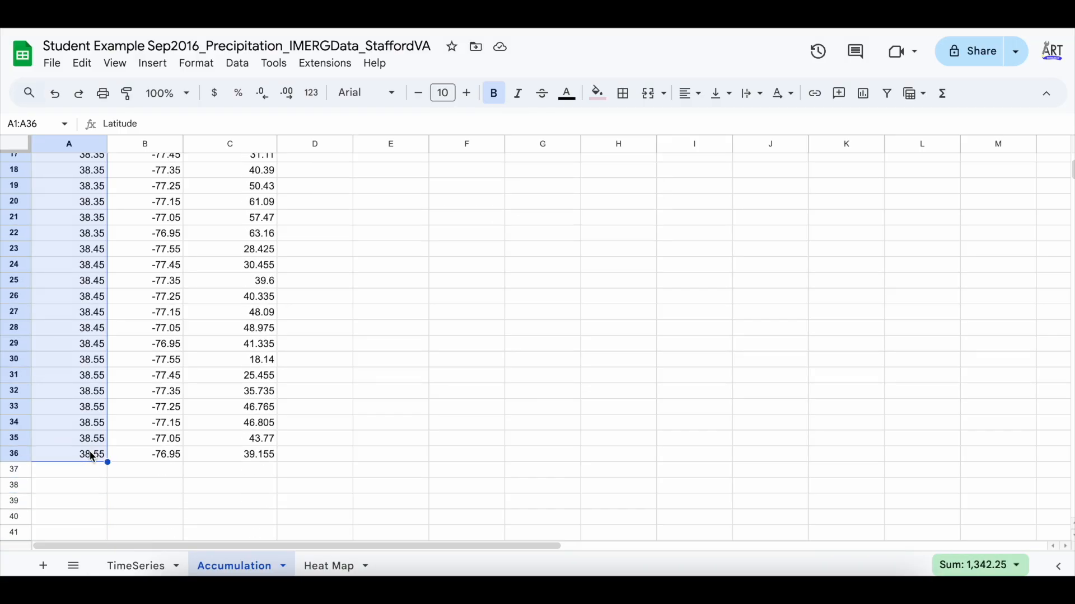
drag(244, 452, 235, 140)
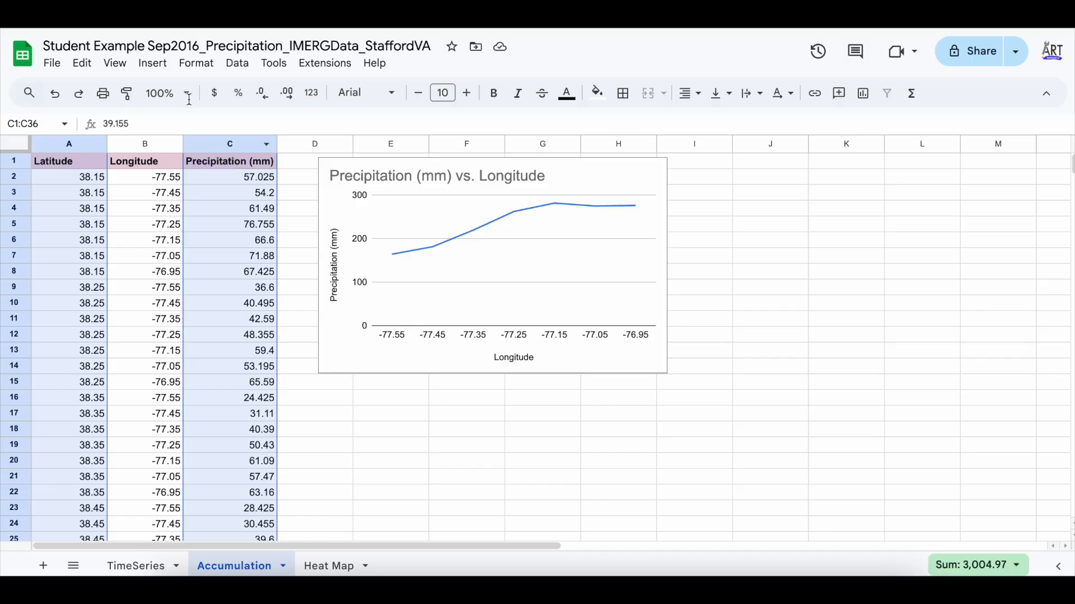
click(159, 63)
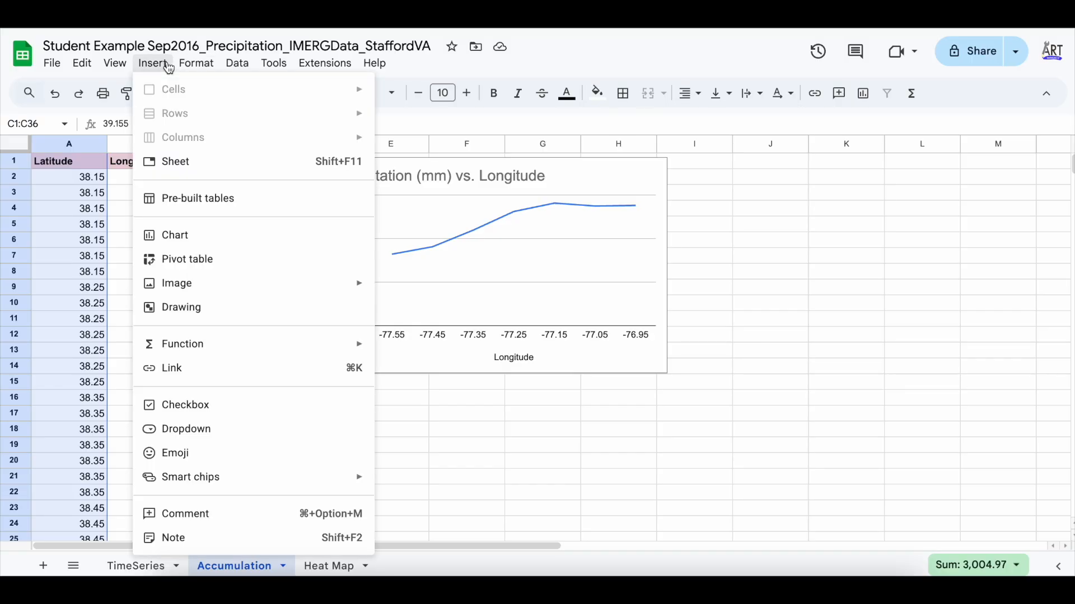
click(188, 235)
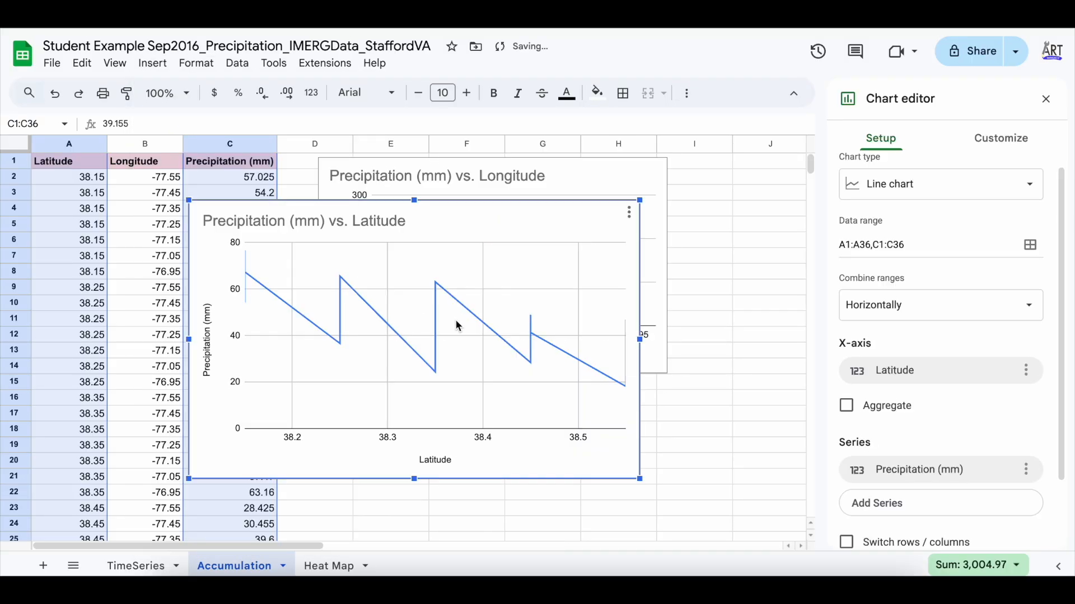
click(846, 405)
Step: Shrink the Precipitation (mm) vs. Latitude chart and place it directly below the longitude chart, spanning about rows 15 to 29
drag(415, 216, 546, 220)
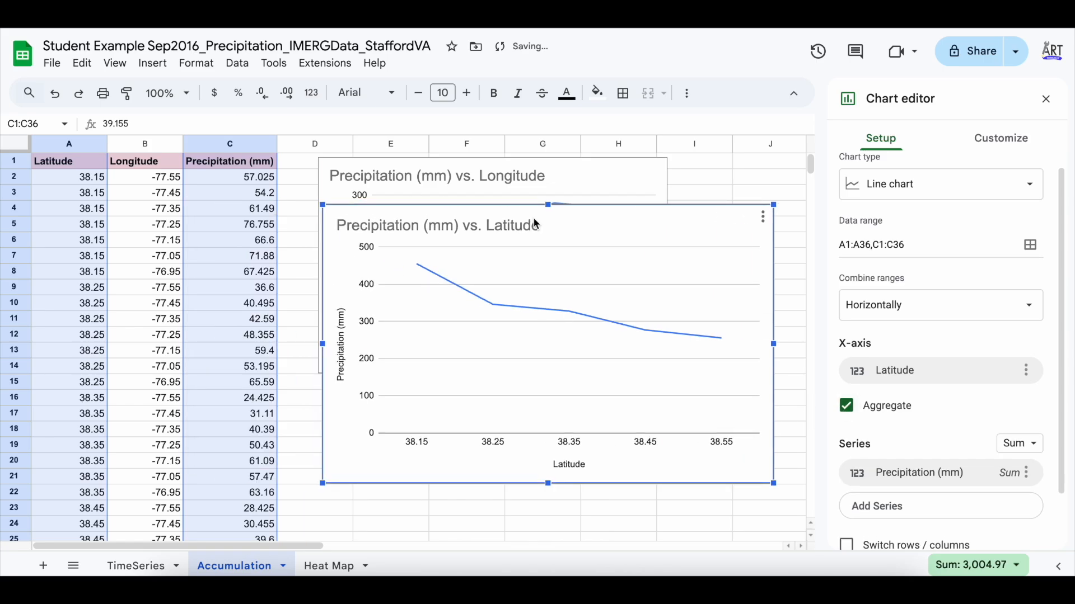
drag(323, 205, 459, 256)
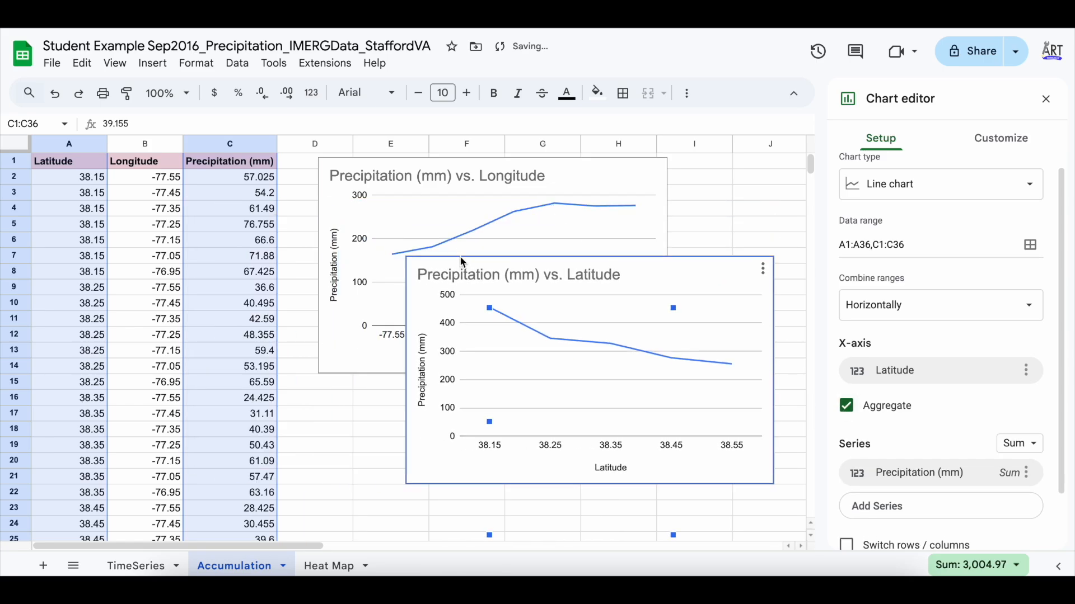
scroll(459, 257, down, 3)
drag(659, 213, 565, 337)
click(709, 357)
scroll(708, 359, down, 3)
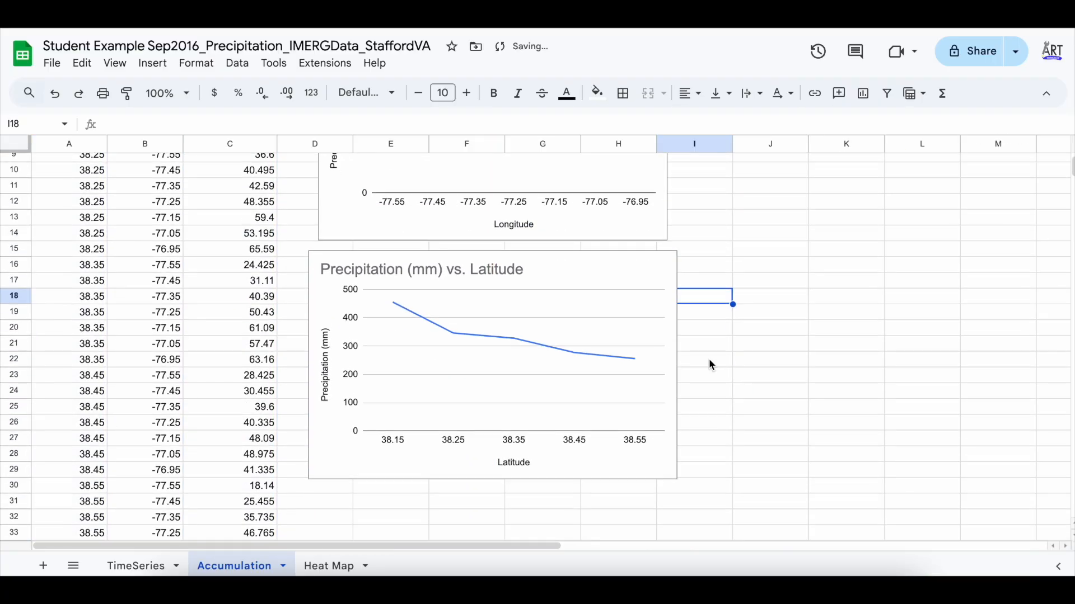
scroll(708, 356, up, 1)
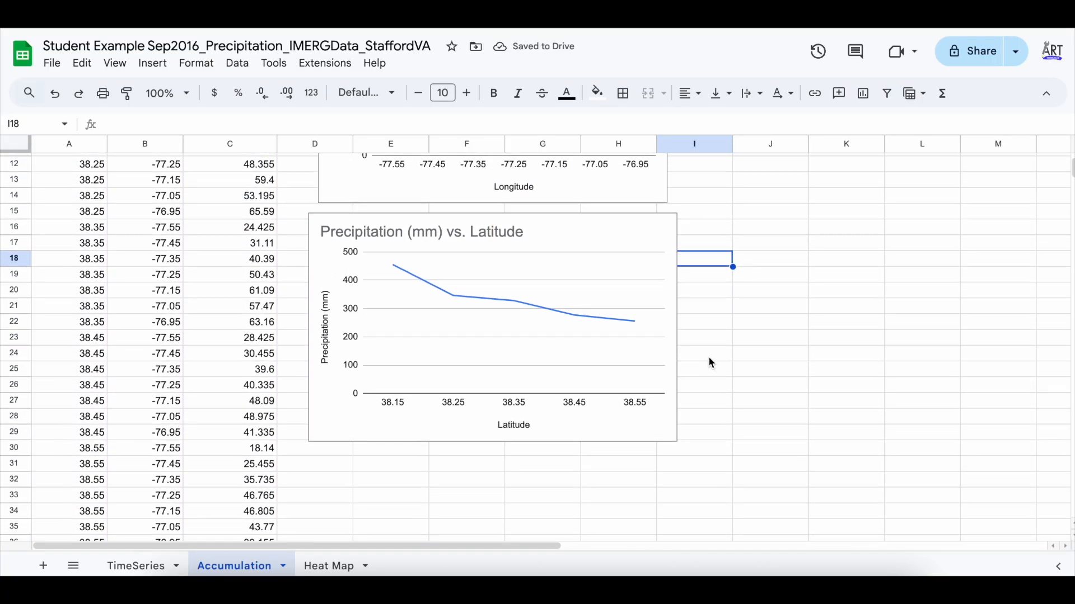
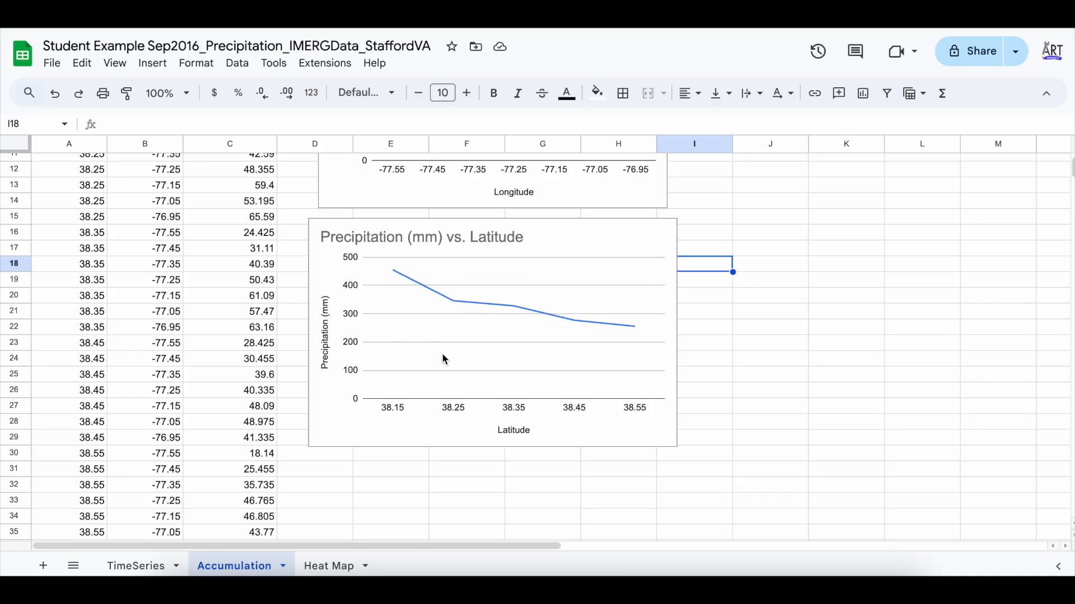
Step: Compare the longitude and latitude charts on Accumulation and the TimeSeries chart with the precipitation cells C3:I7 on the Heat Map sheet
click(328, 566)
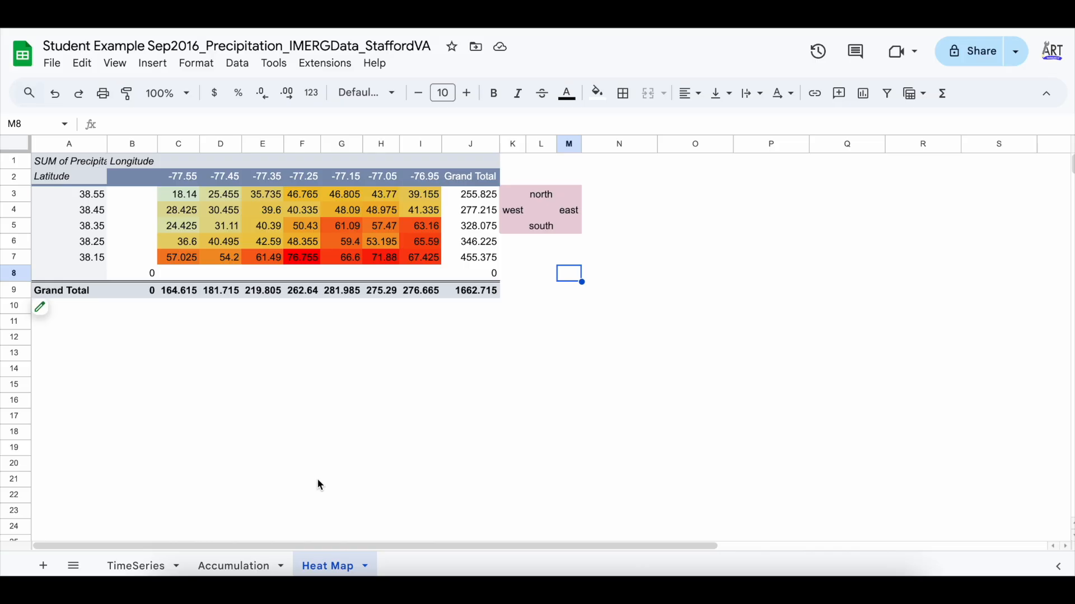
click(228, 566)
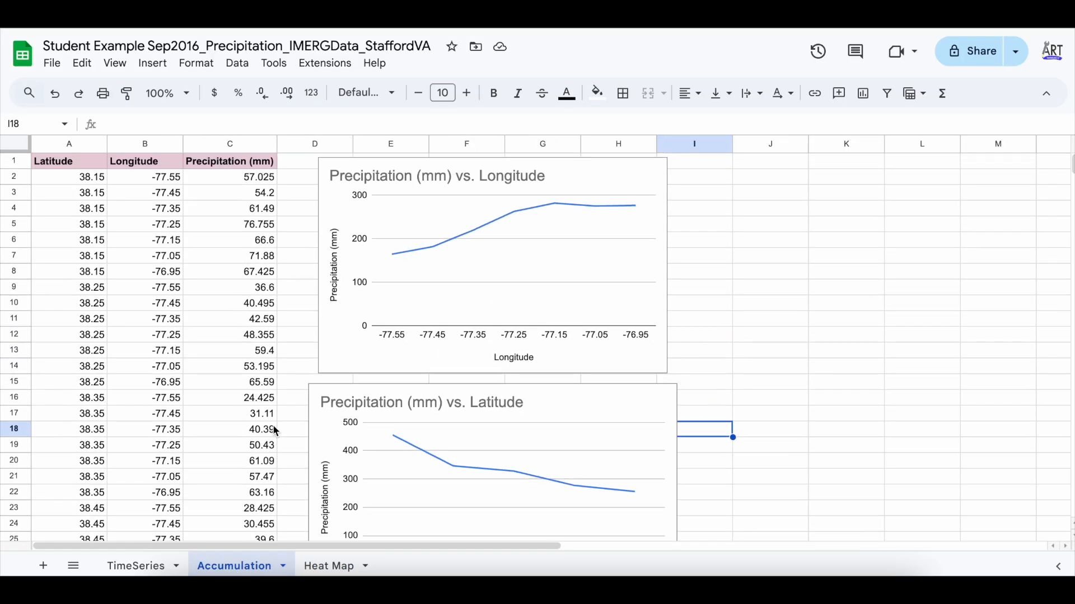
scroll(276, 431, down, 7)
scroll(275, 431, up, 4)
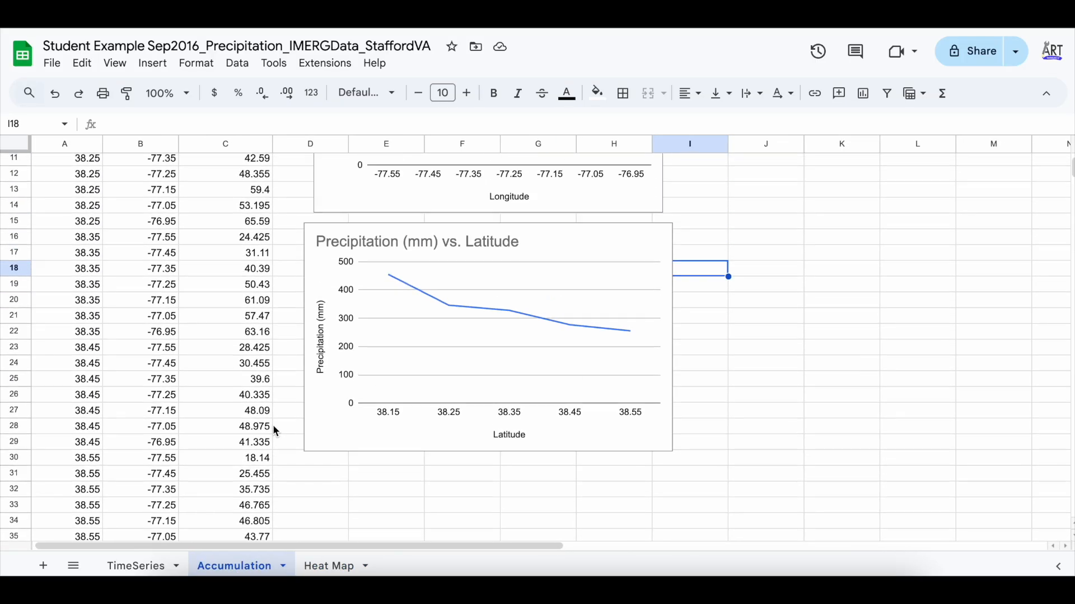
scroll(275, 431, up, 4)
click(137, 566)
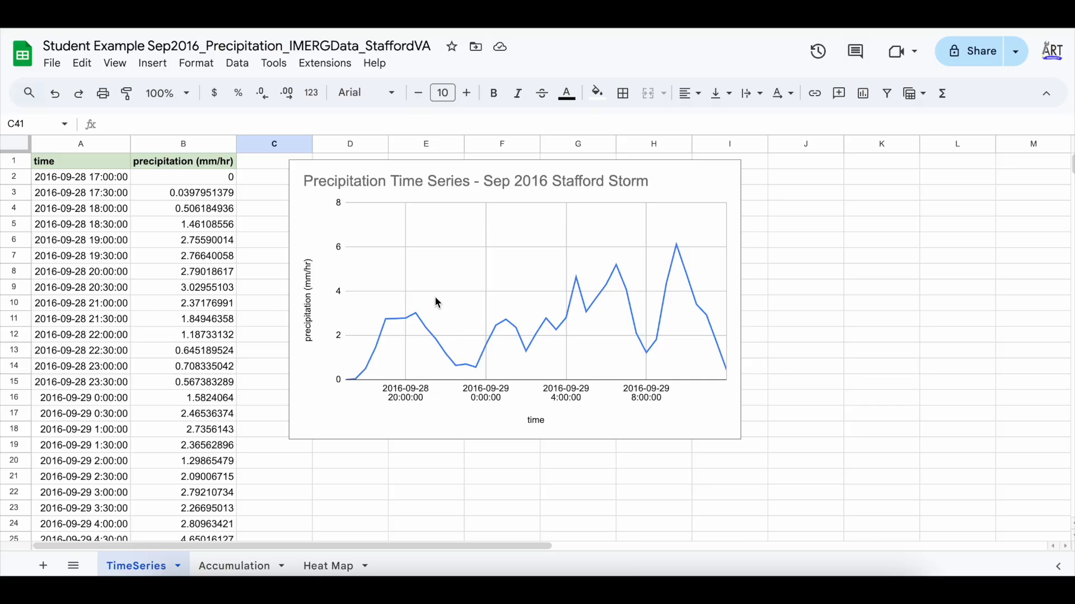
click(226, 566)
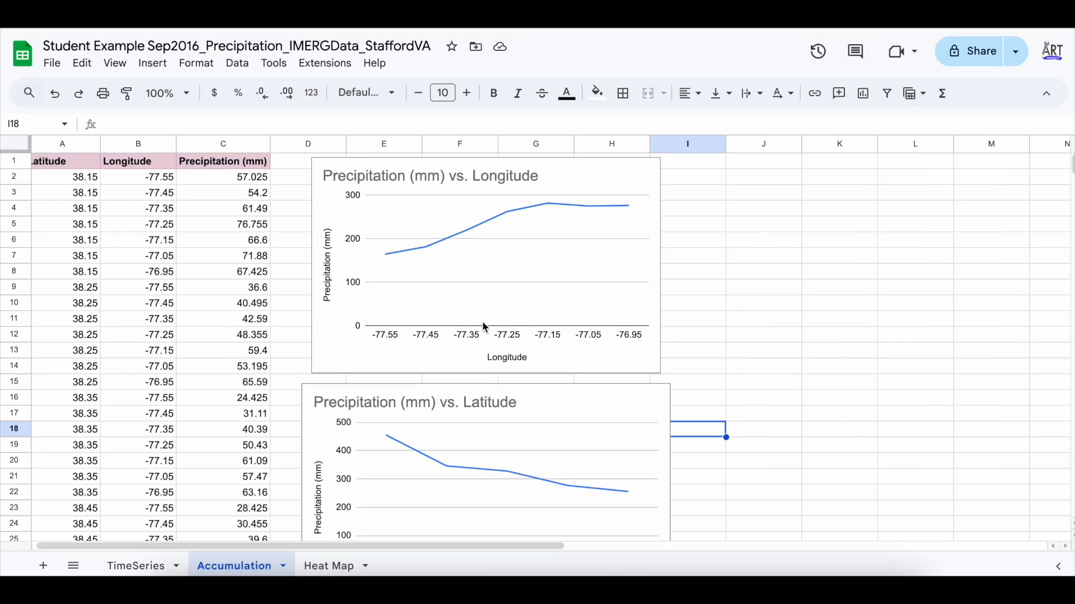
scroll(485, 392, down, 2)
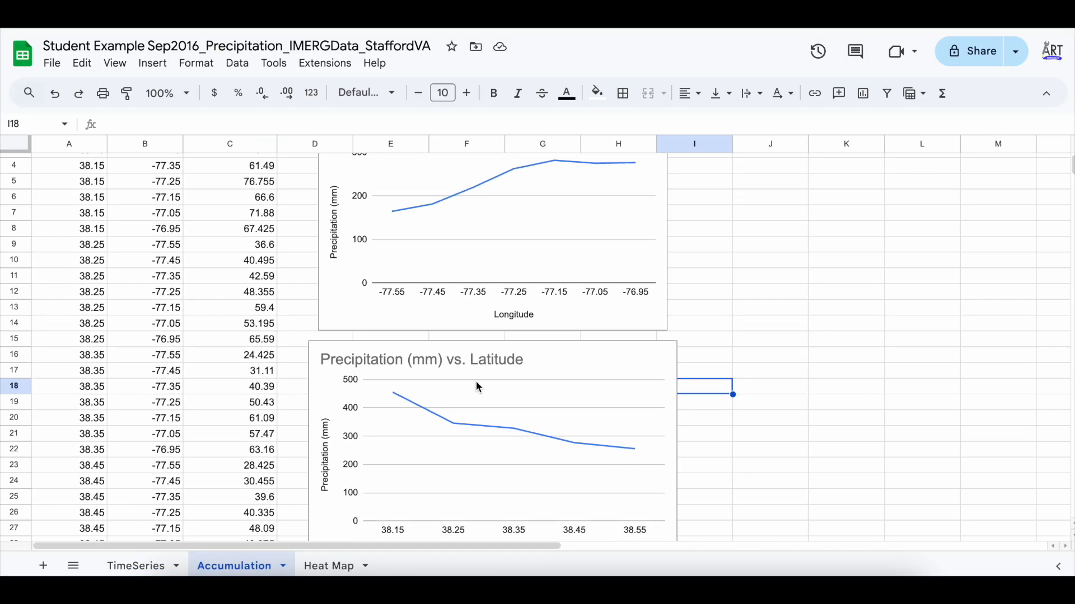
scroll(470, 406, down, 3)
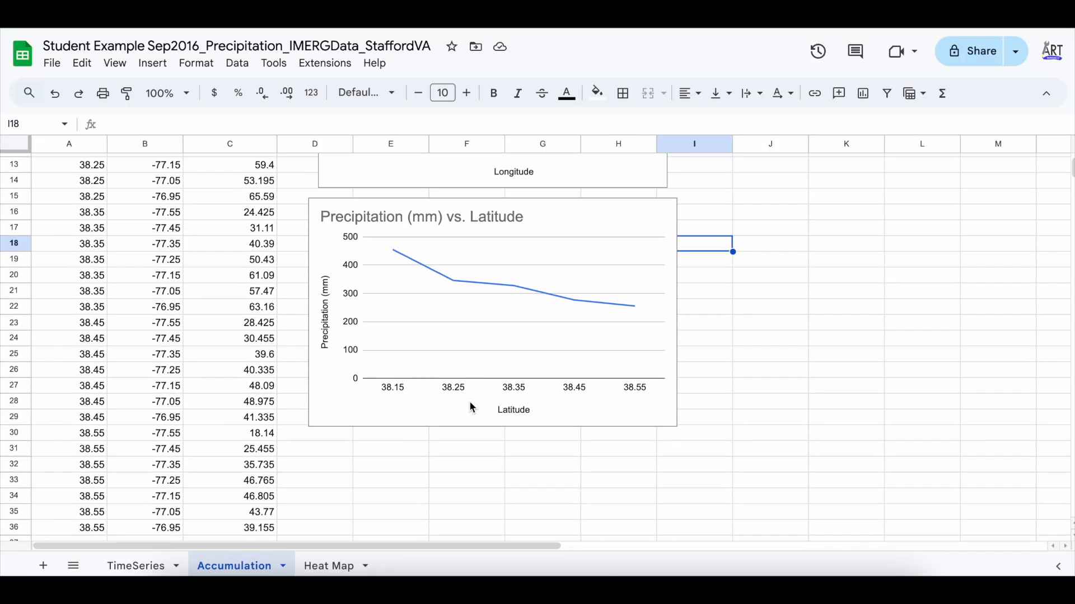
click(314, 566)
drag(181, 199, 422, 259)
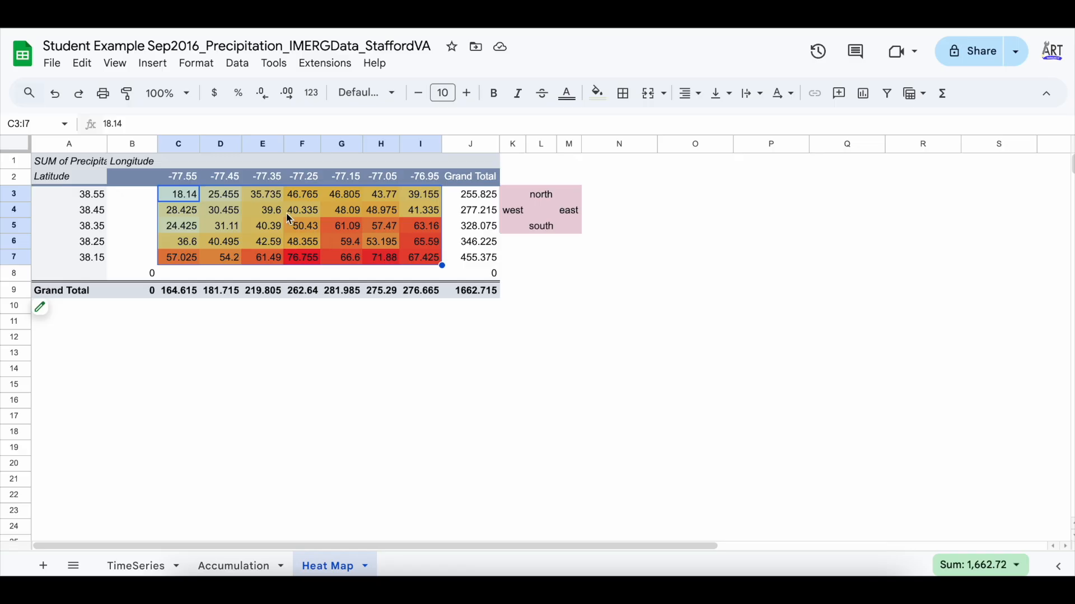
Step: Select the empty cell B37 below the last longitude value on the Accumulation sheet
click(225, 571)
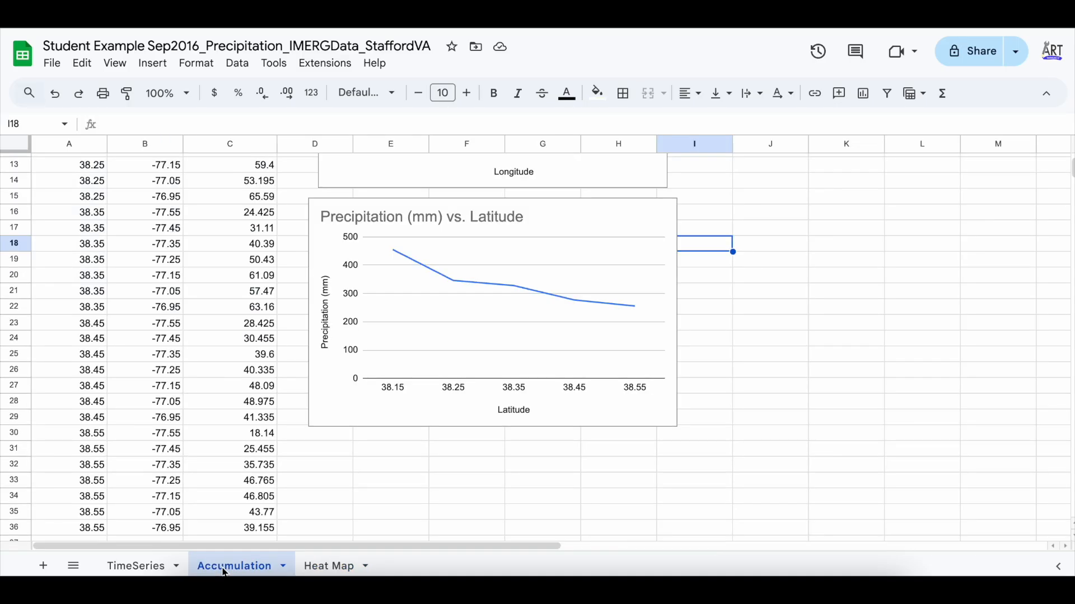
scroll(341, 471, up, 3)
scroll(369, 402, down, 5)
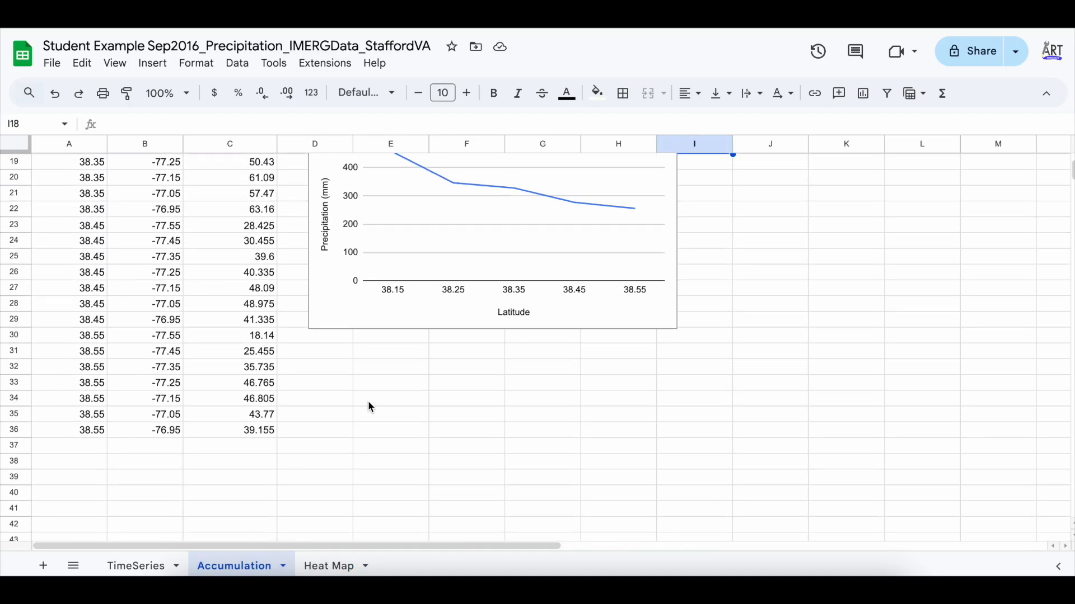
scroll(368, 402, up, 5)
scroll(367, 401, down, 8)
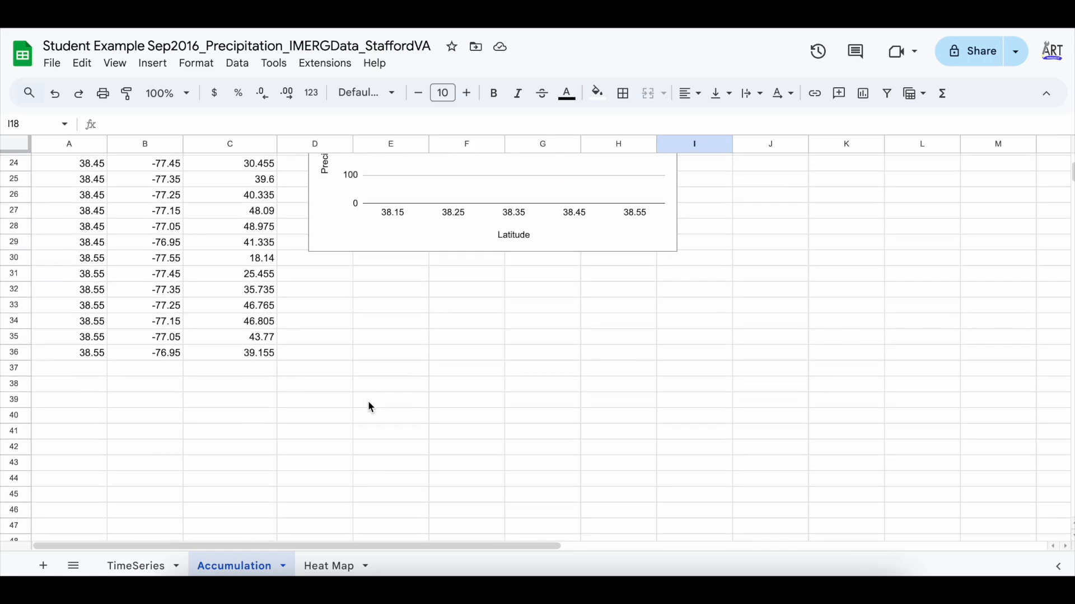
click(216, 372)
click(153, 364)
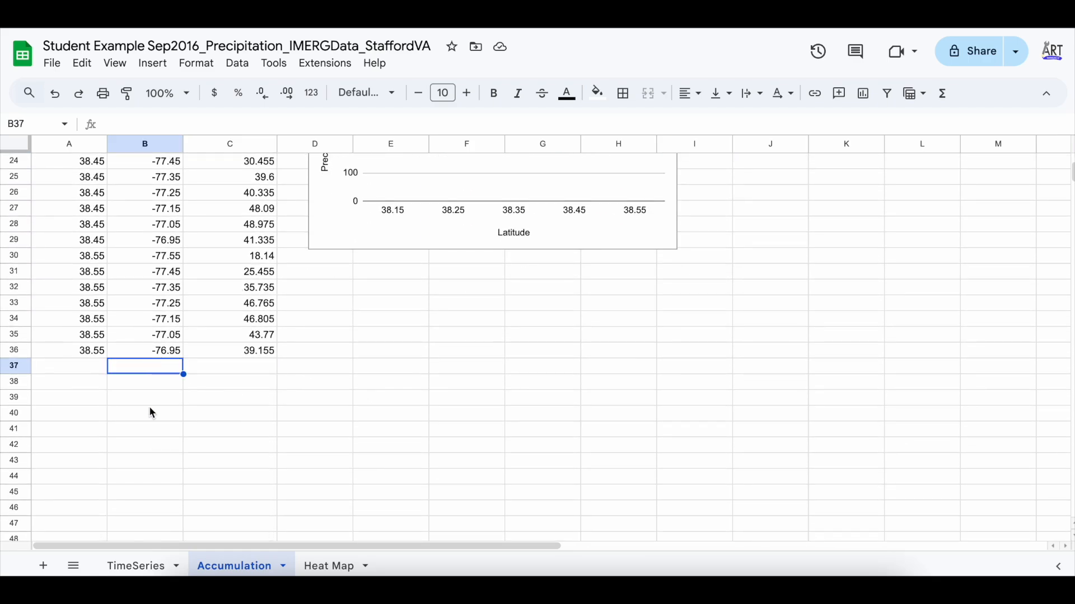
Step: Examine the Average Rain Rate and Max Rain Rate rows in A41:B42 of the TimeSeries sheet
click(136, 565)
scroll(194, 439, down, 10)
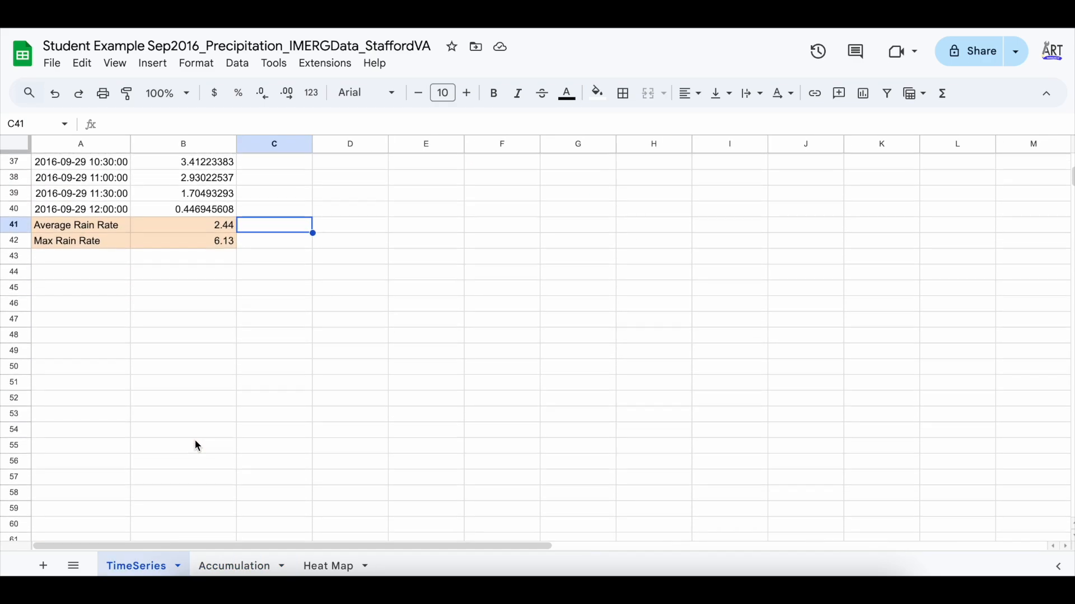
scroll(194, 439, up, 2)
drag(124, 313, 207, 335)
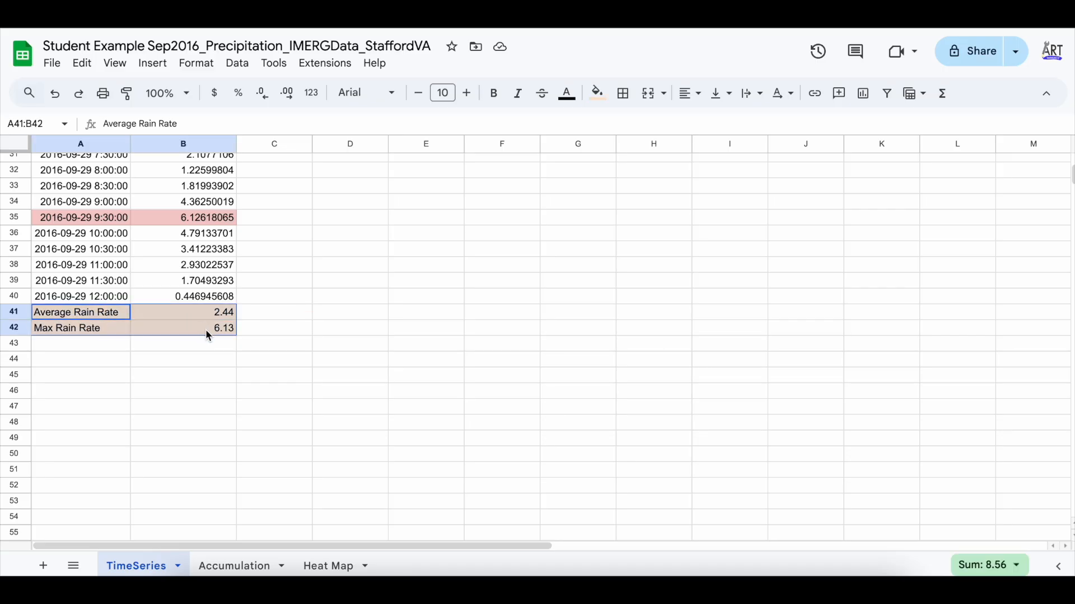
scroll(230, 341, up, 10)
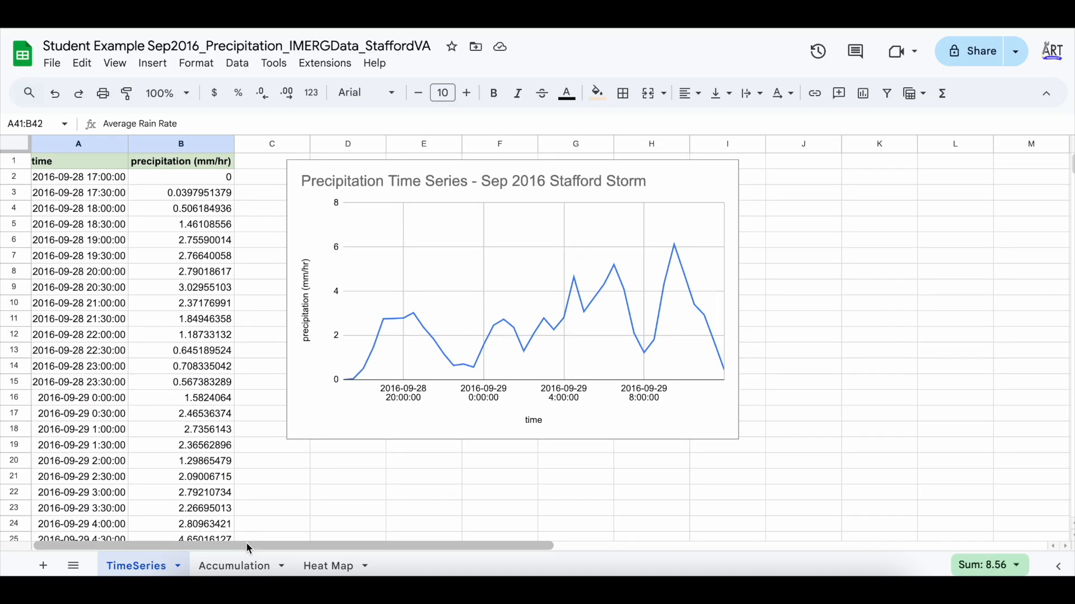
Step: Label B37 on the Accumulation sheet "Total Accumulation" and widen column B to fit the label
click(227, 566)
text(To)
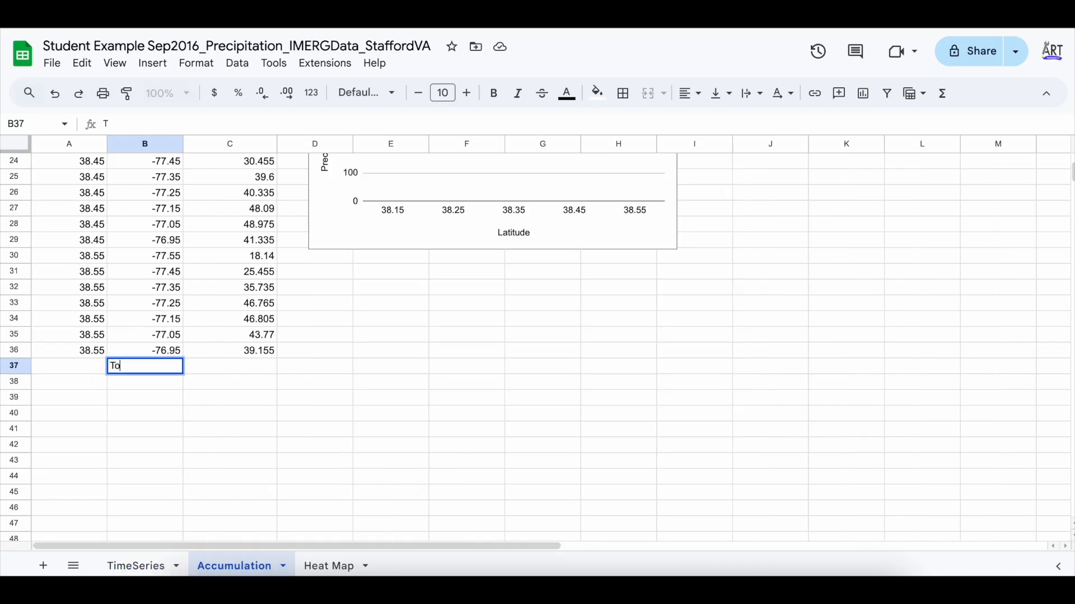
text(tal Accumulation)
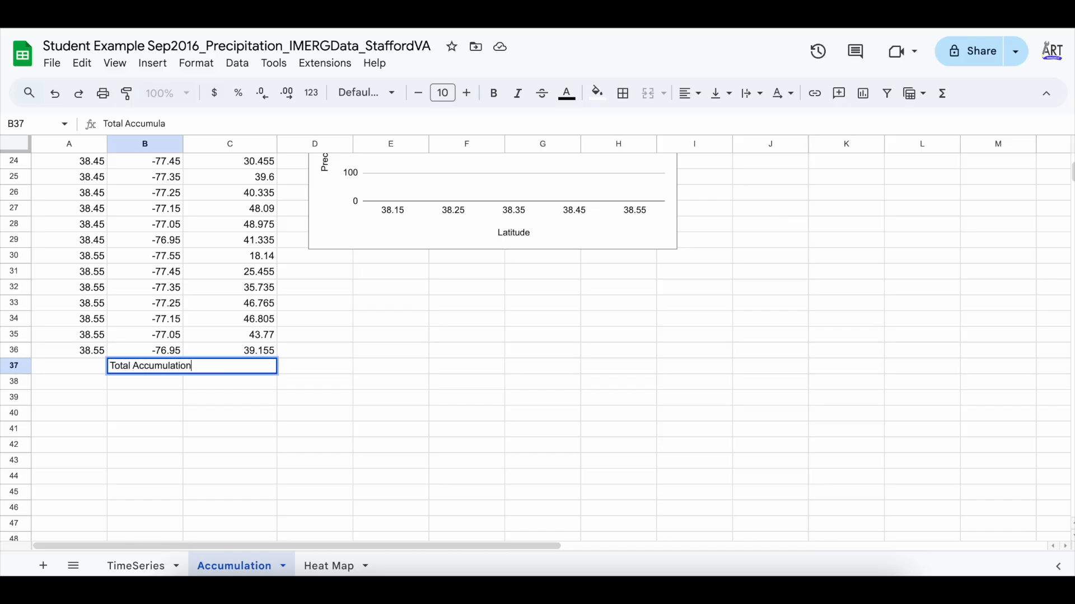
click(227, 401)
drag(181, 147, 194, 147)
Step: Fill the total row A37:C37 with light green
drag(76, 363, 268, 367)
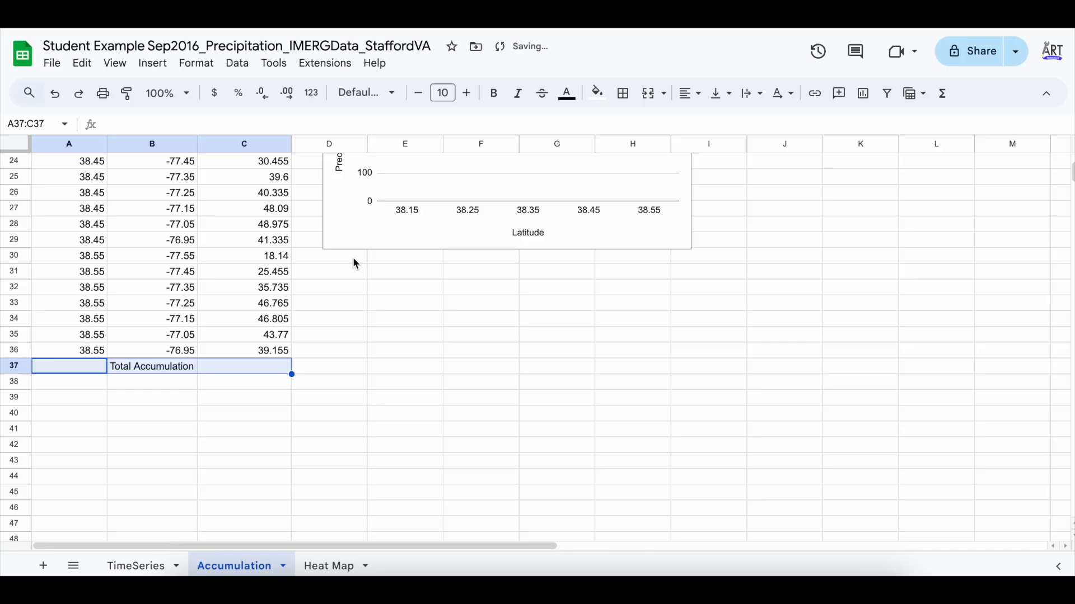
click(596, 94)
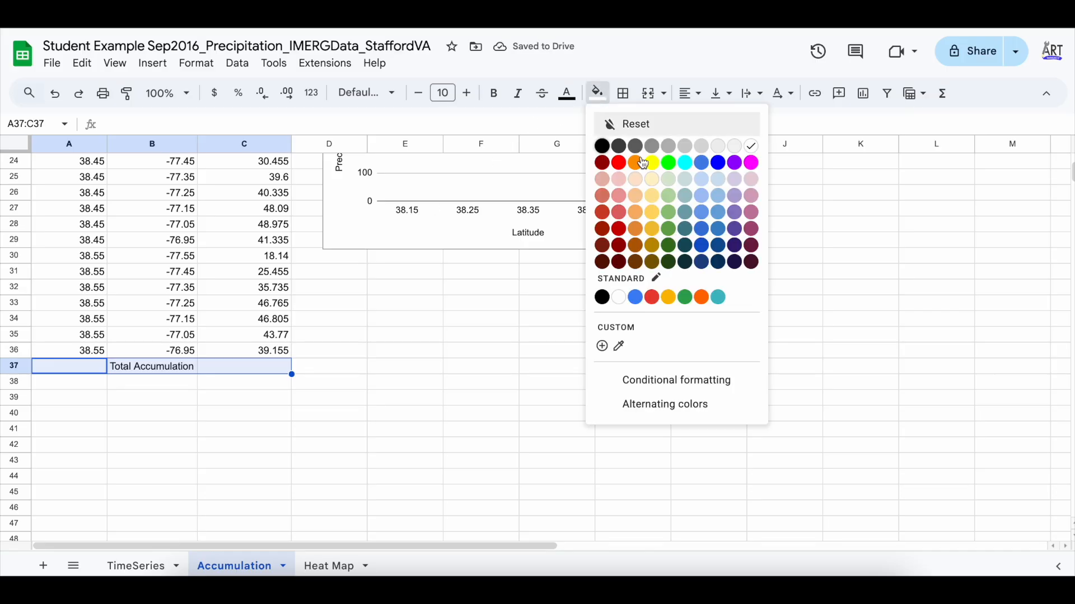
click(668, 180)
Step: Sum the precipitation values with =SUM(C2:C36) in C37 and display the total with two decimal places
click(259, 369)
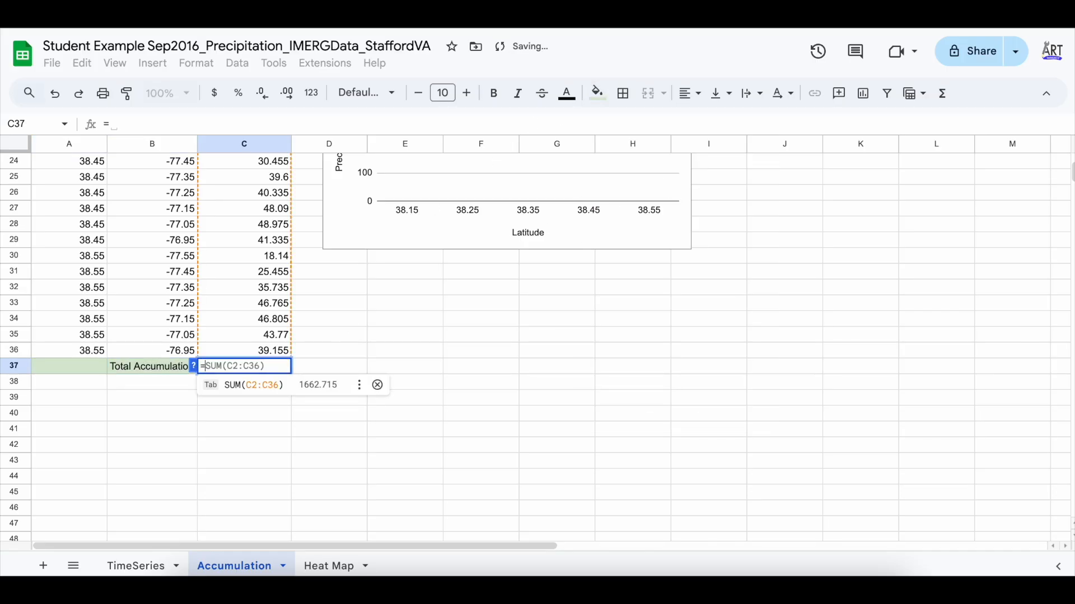
click(274, 390)
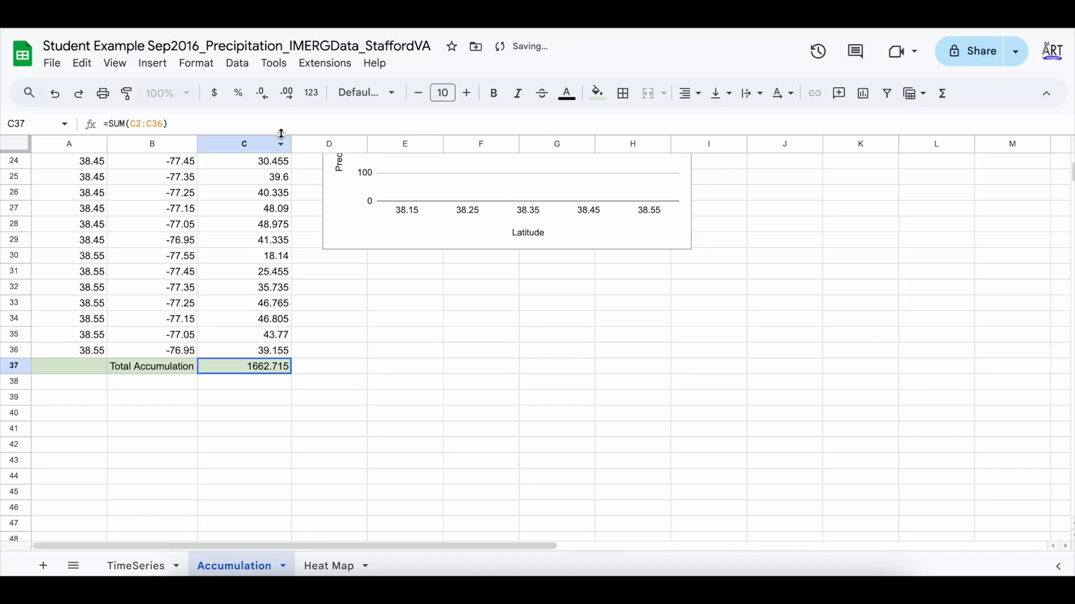
click(263, 94)
click(364, 431)
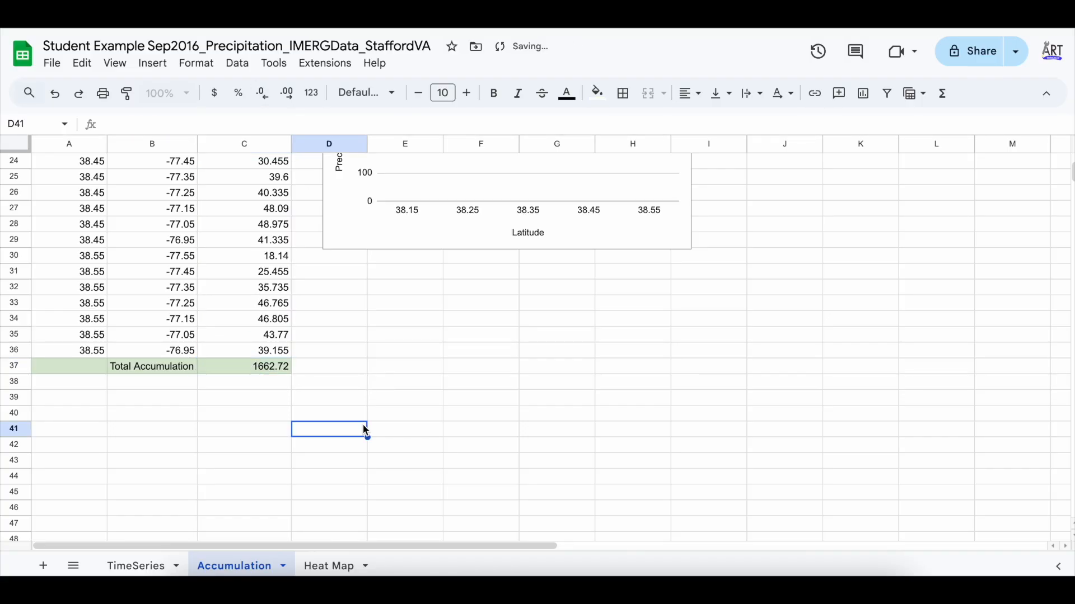
Step: Review the charts and Total Accumulation row on the Accumulation sheet against the chart and rain rate rows on the TimeSeries sheet
scroll(364, 430, up, 10)
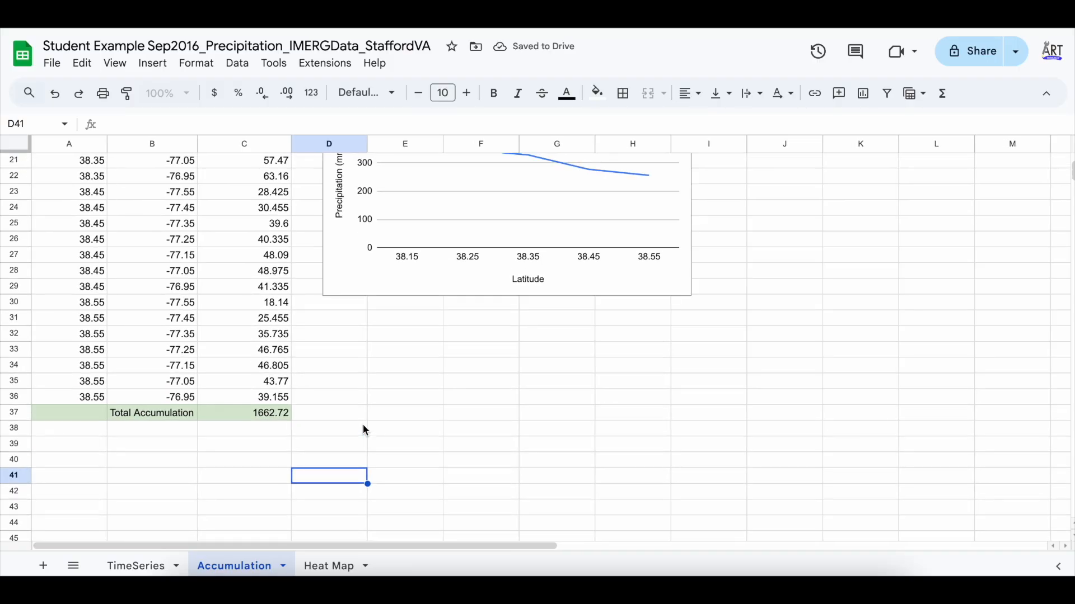
scroll(364, 430, down, 10)
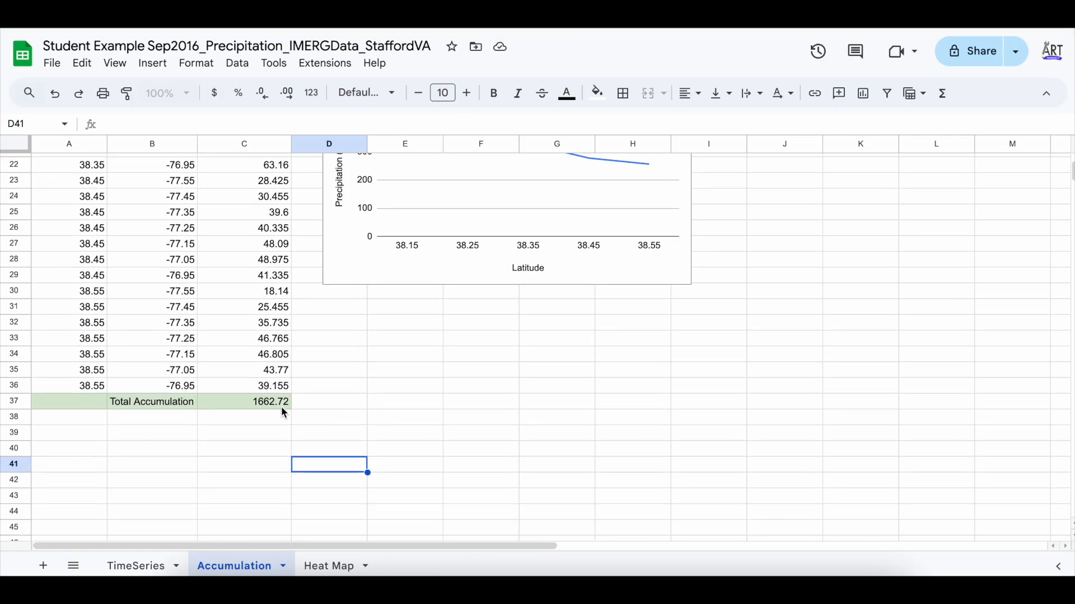
scroll(288, 408, up, 10)
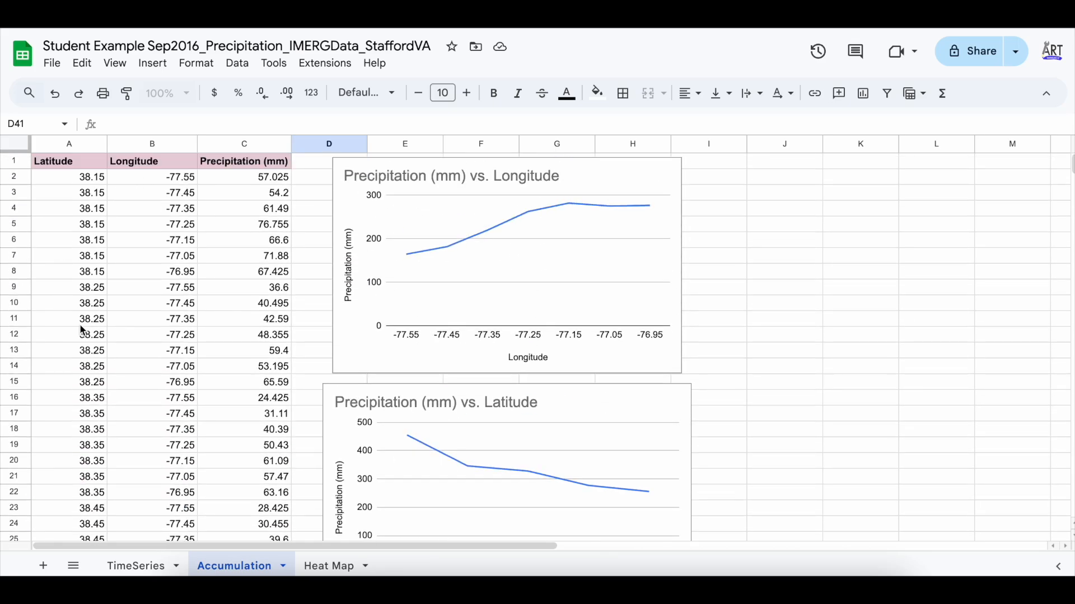
scroll(120, 283, down, 10)
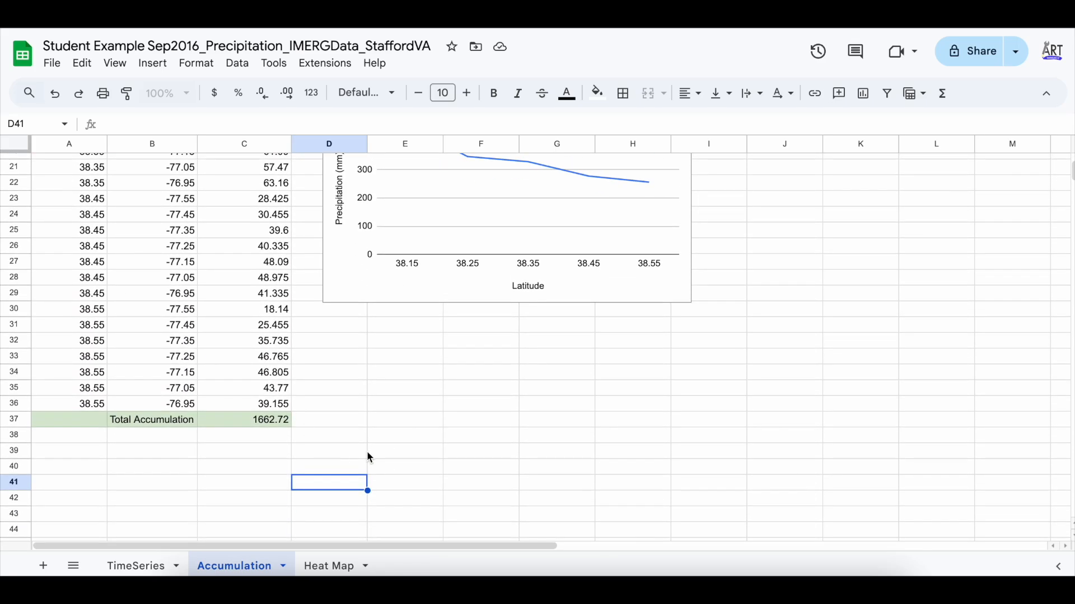
scroll(367, 451, up, 7)
scroll(368, 451, up, 3)
scroll(368, 452, down, 7)
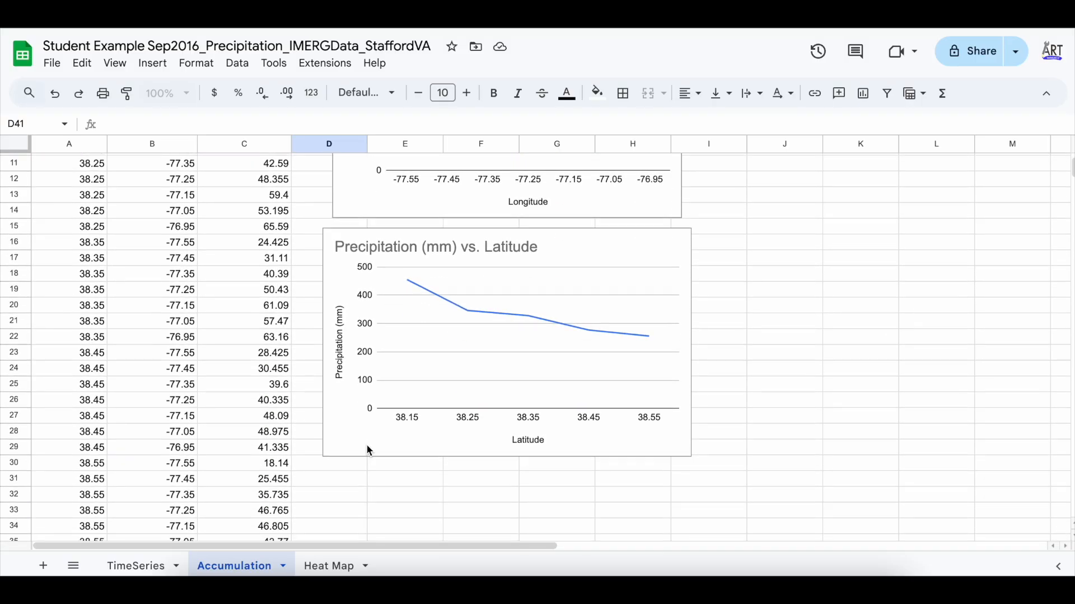
click(118, 573)
scroll(330, 411, down, 9)
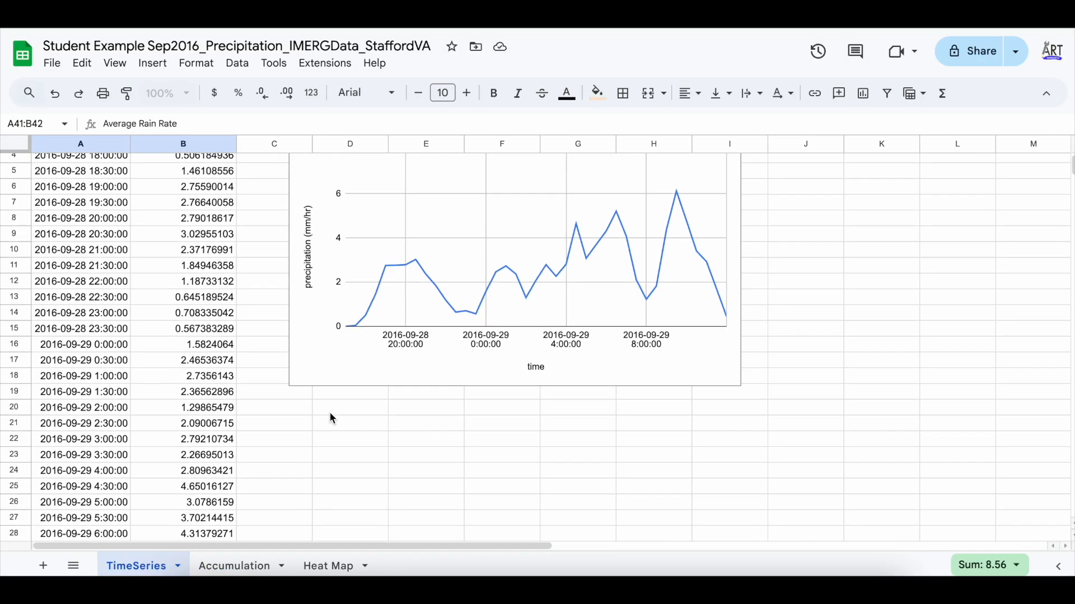
click(308, 392)
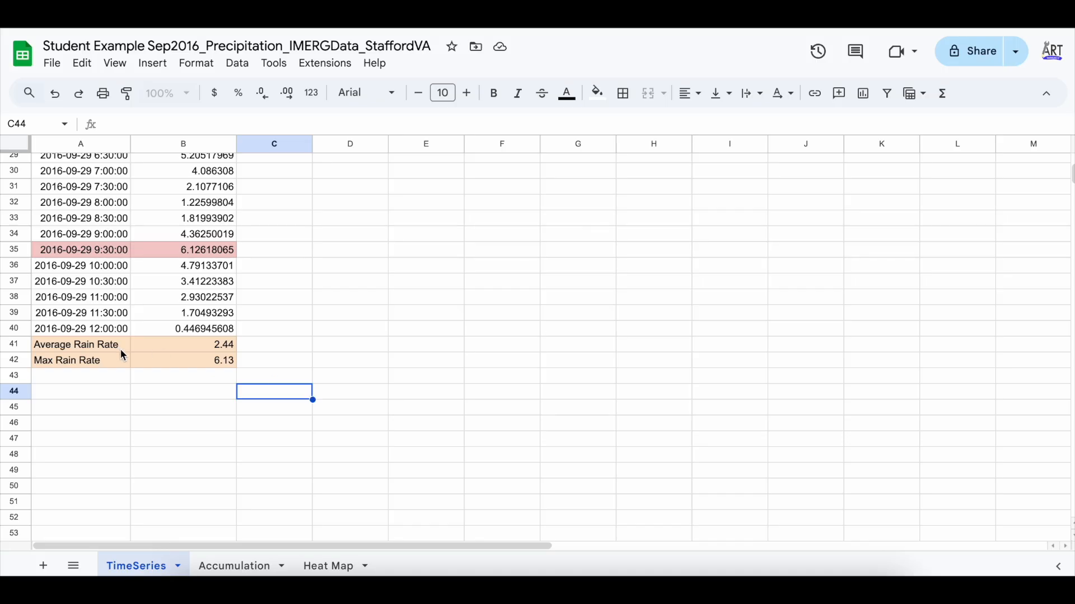
click(224, 567)
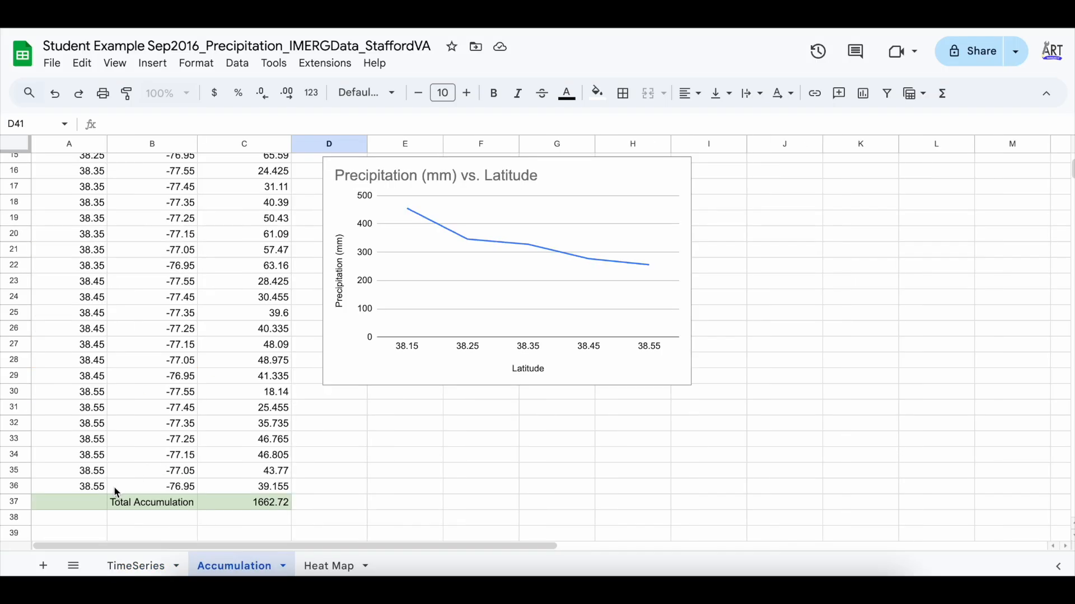
Step: Compare the precipitation time series chart on TimeSeries with the longitude and latitude charts on the Accumulation sheet
click(134, 567)
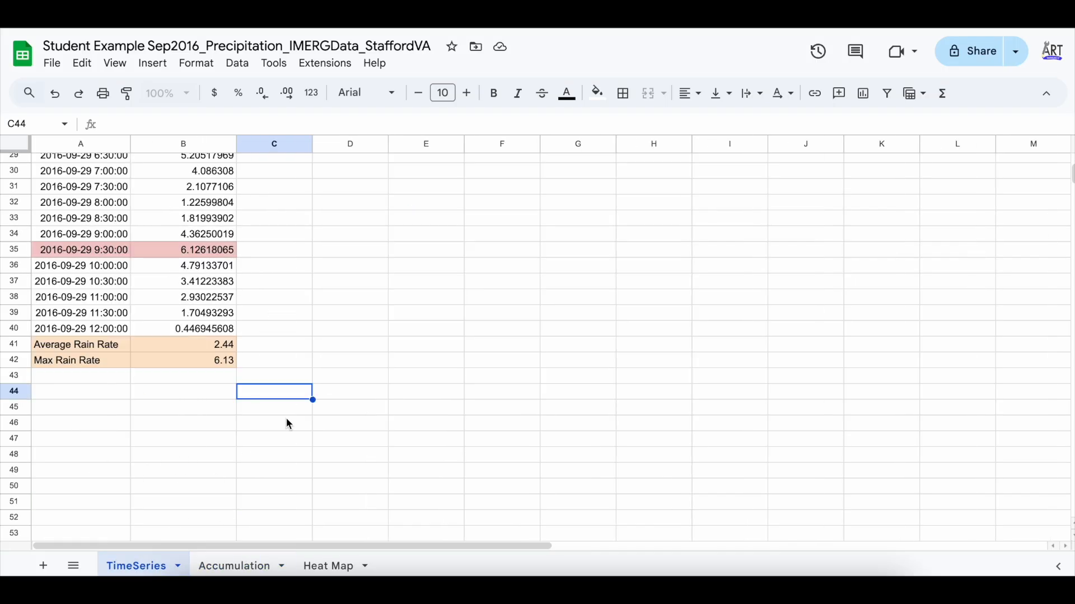
scroll(287, 418, up, 9)
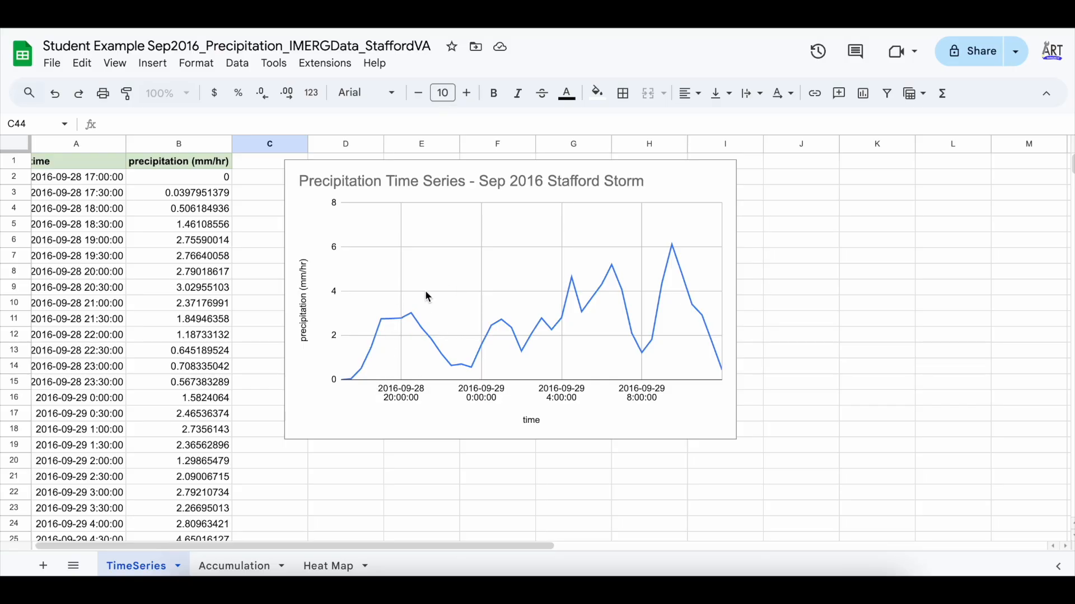
click(239, 566)
scroll(488, 243, up, 5)
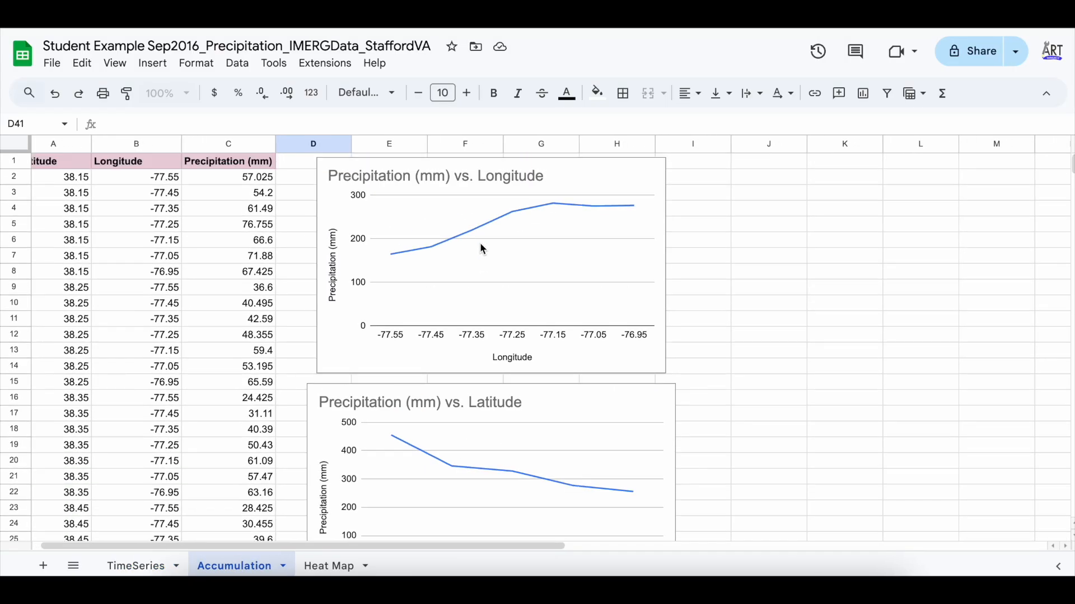
scroll(498, 289, down, 3)
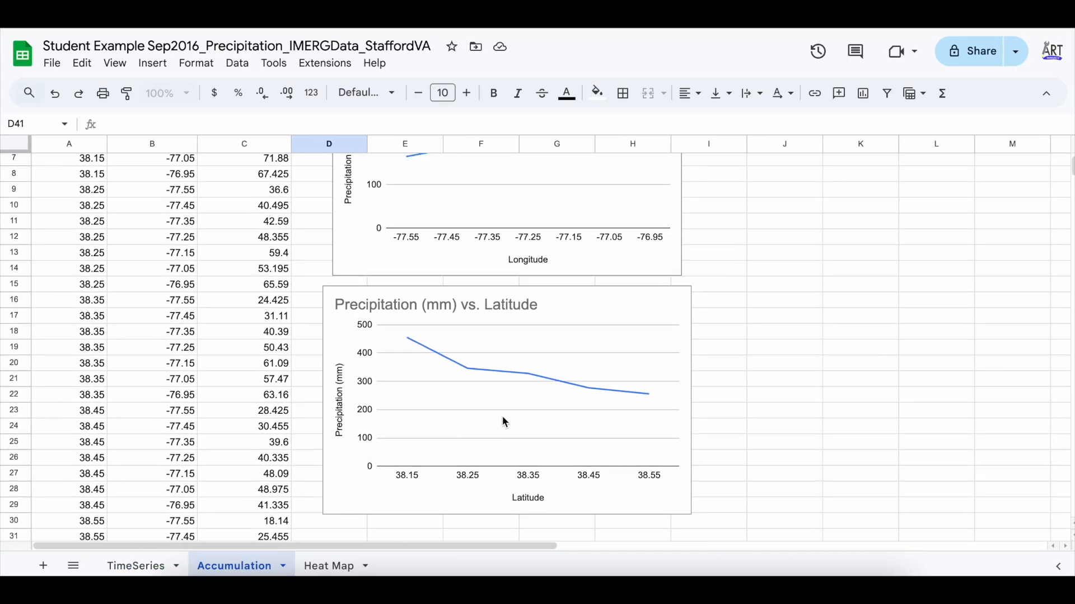
scroll(504, 420, up, 3)
scroll(504, 420, left, 1)
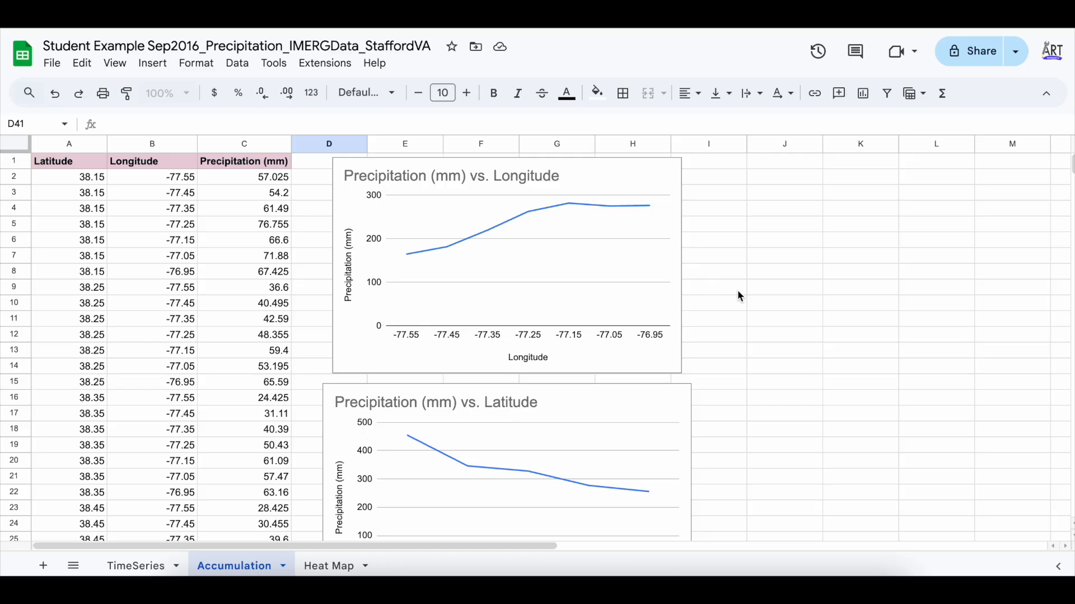
scroll(500, 302, down, 9)
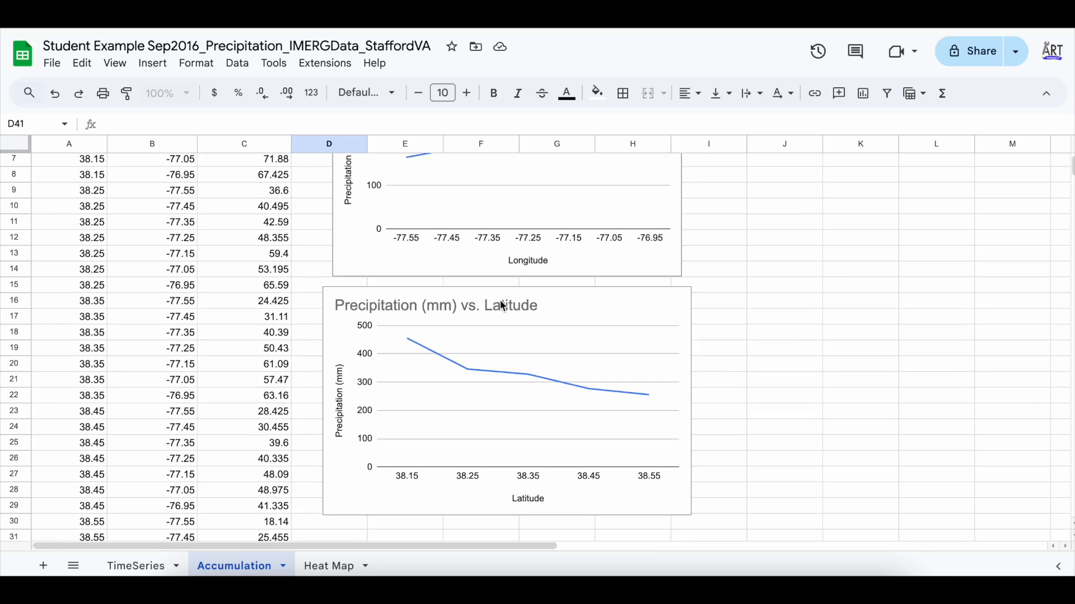
scroll(502, 304, up, 9)
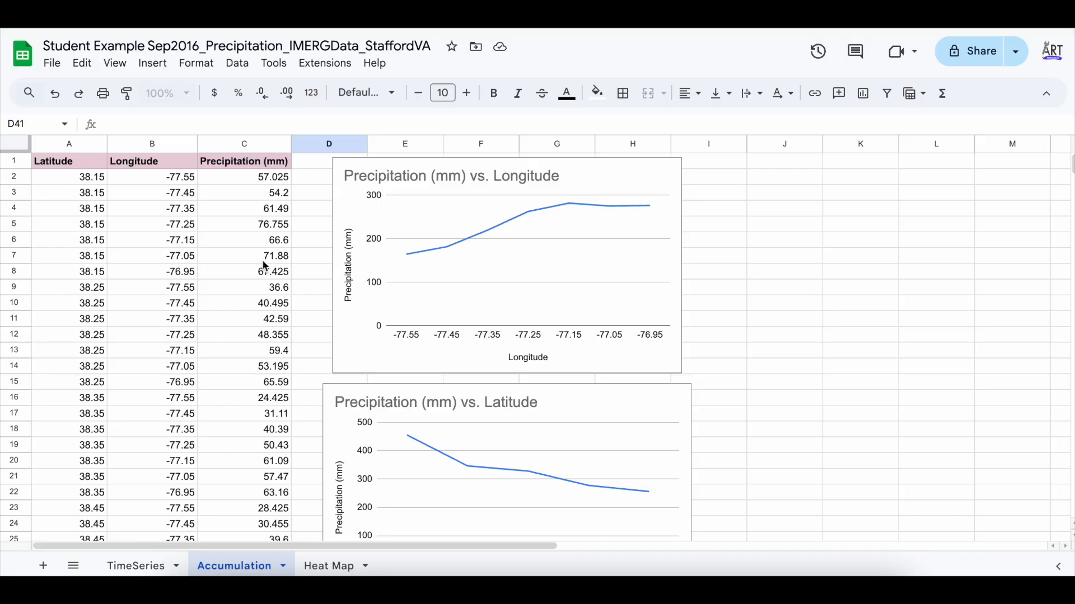
Step: Look through the TimeSeries, Accumulation and Heat Map sheets of the student example workbook
click(135, 564)
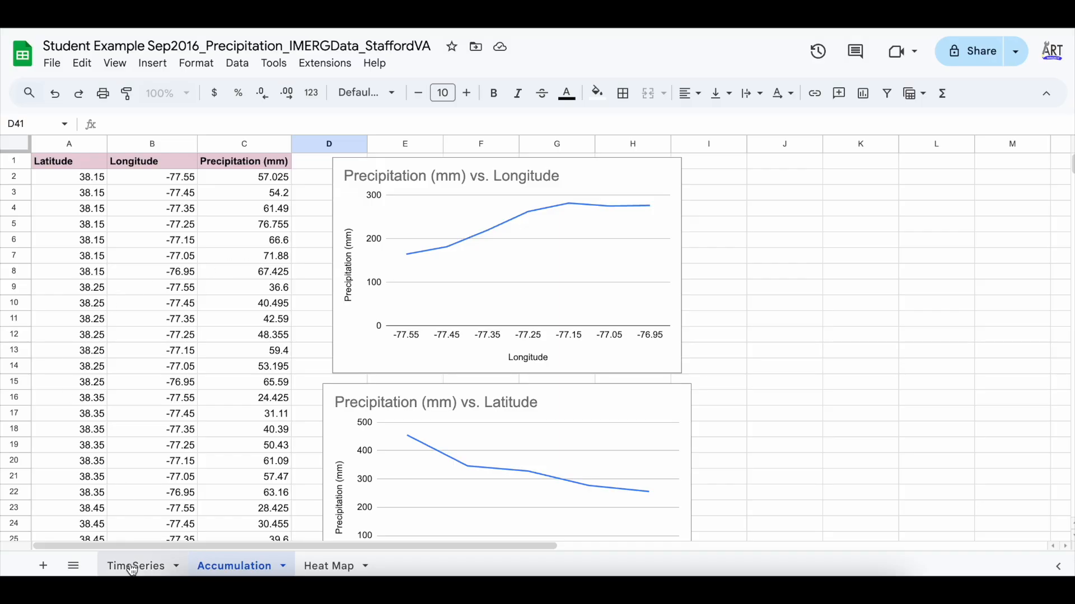
click(339, 565)
click(252, 567)
click(149, 566)
click(255, 565)
click(335, 565)
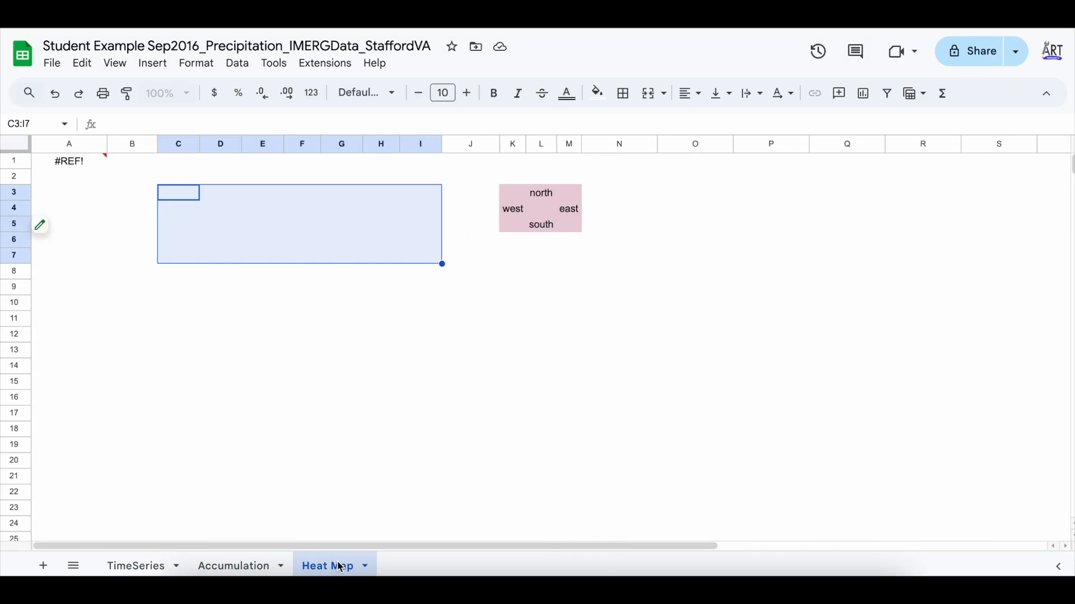
click(162, 568)
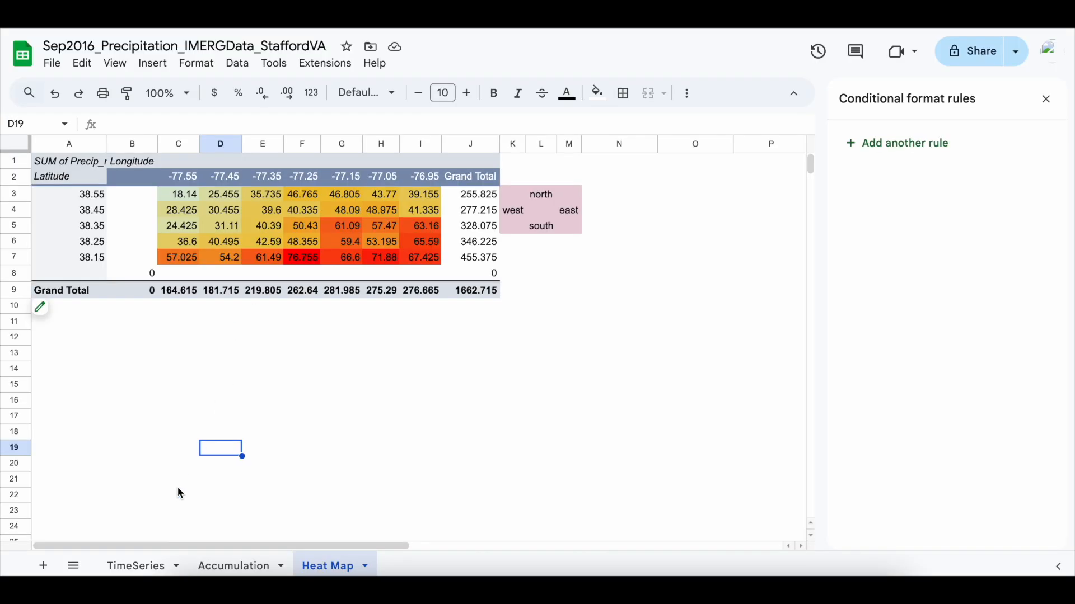
Step: Review the sheets of the Sep2016_Precipitation_IMERGData_StaffordVA workbook, reading the TimeSeries data down to its last row
click(235, 566)
click(147, 566)
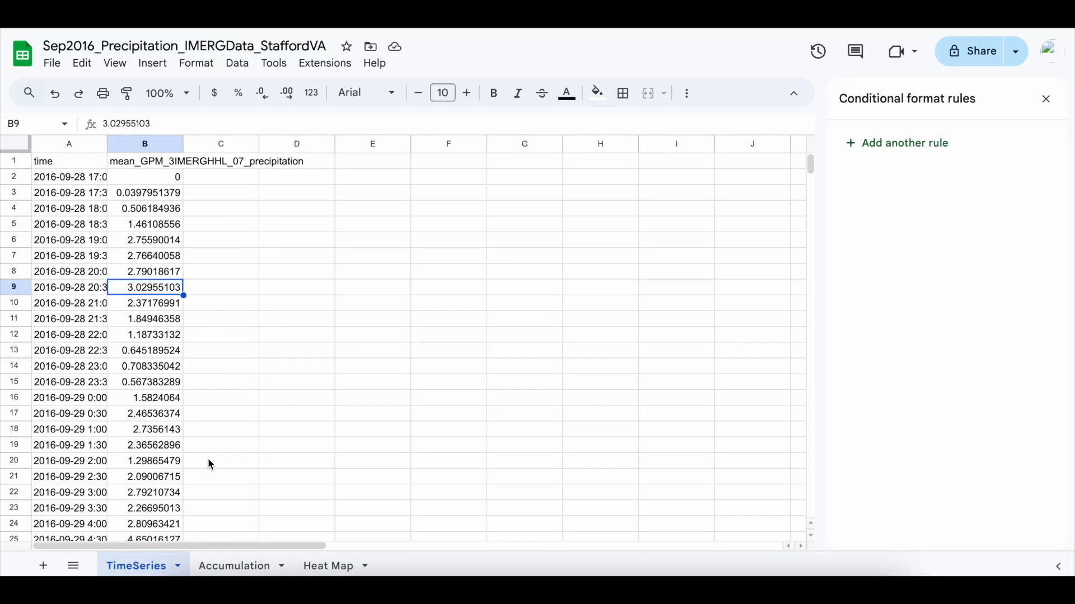
click(235, 566)
click(330, 566)
click(146, 566)
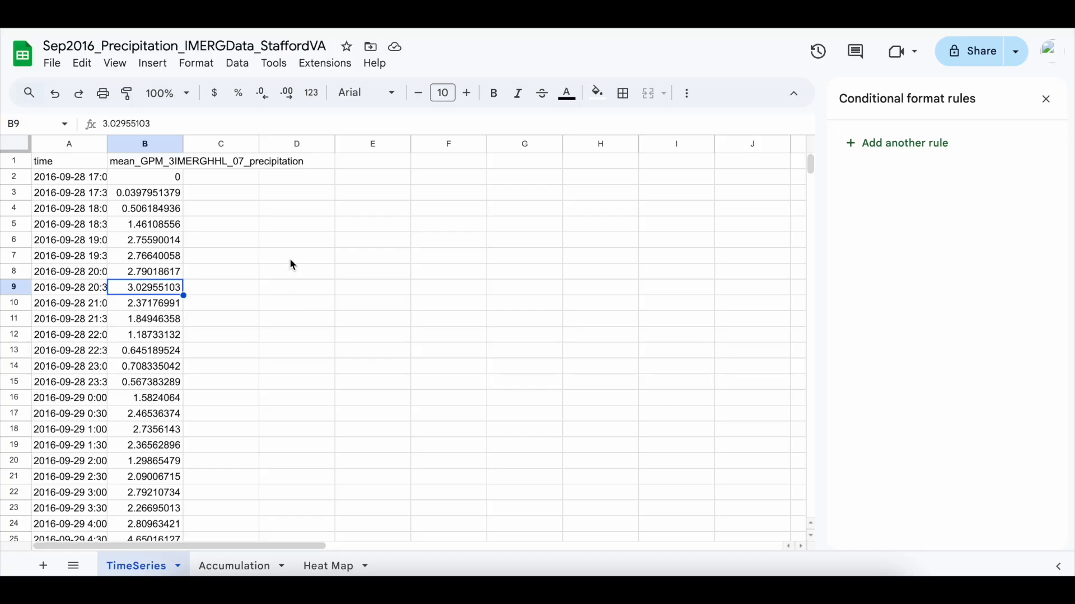
scroll(291, 264, down, 8)
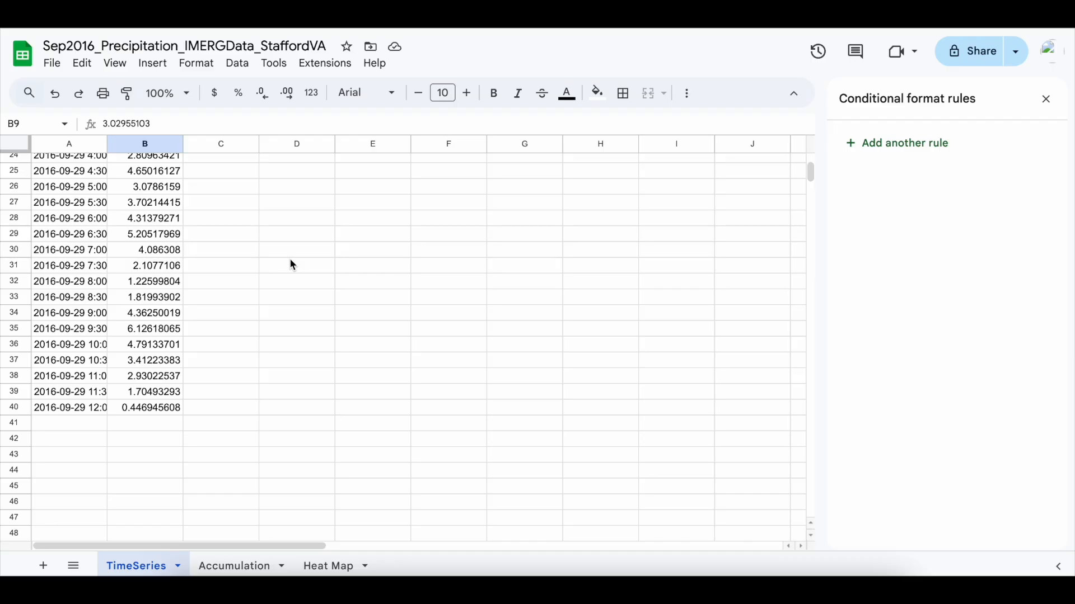
scroll(292, 264, up, 8)
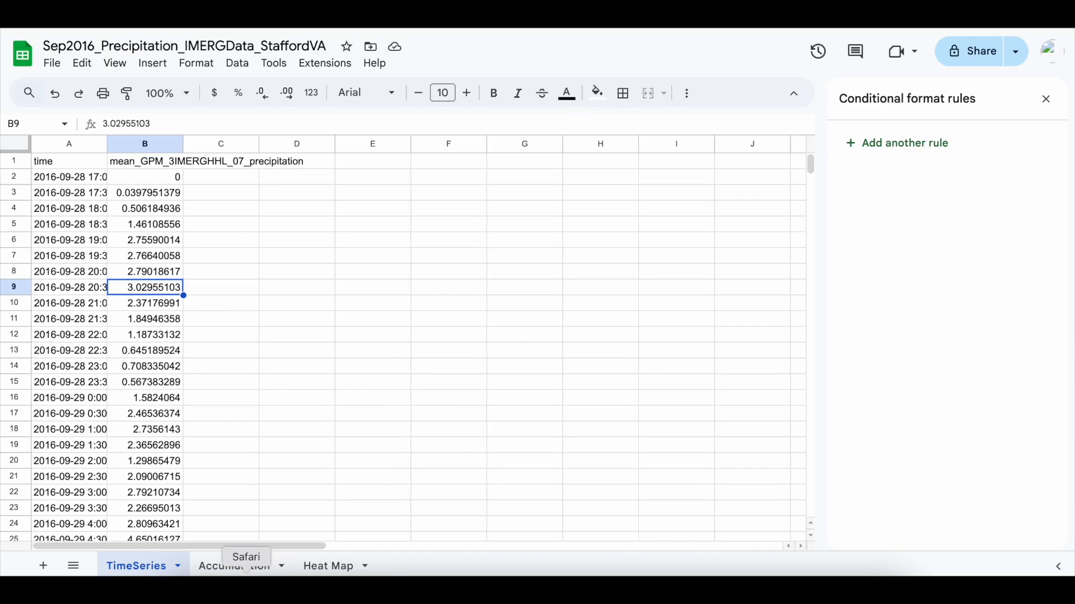
Step: Examine the colour-scaled Heat Map pivot table against the raw TimeSeries and Accumulation data in the source workbook
click(235, 566)
click(329, 567)
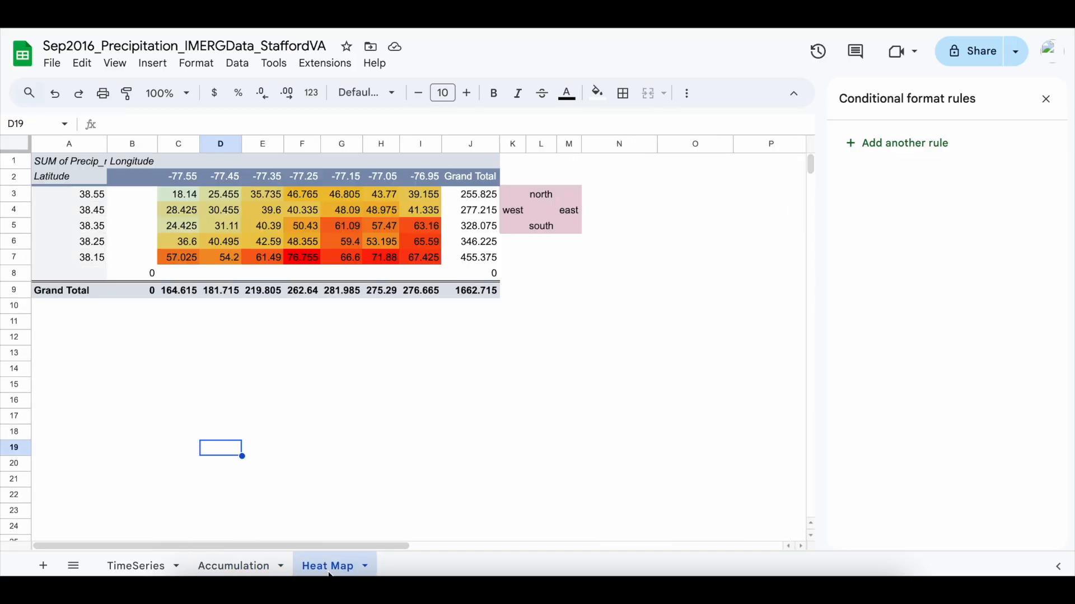
click(147, 566)
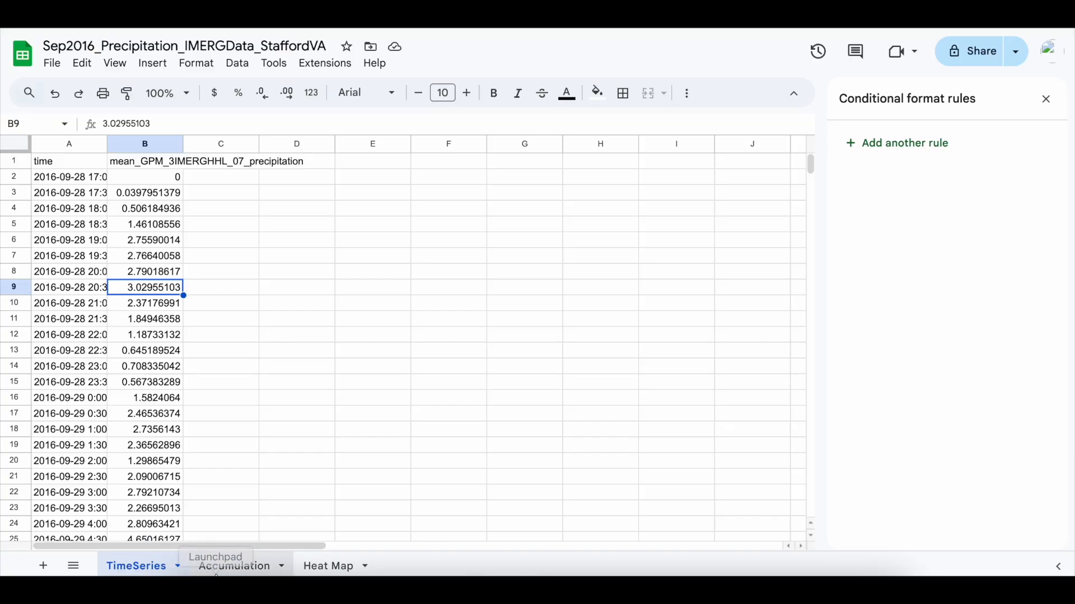
click(226, 566)
click(324, 568)
click(148, 566)
click(238, 566)
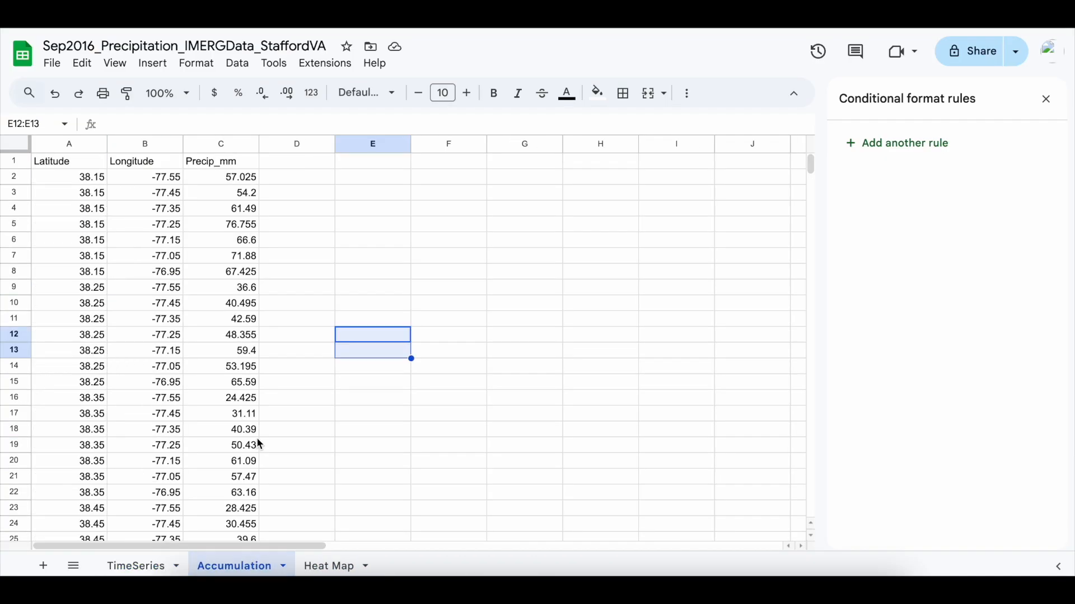
click(324, 567)
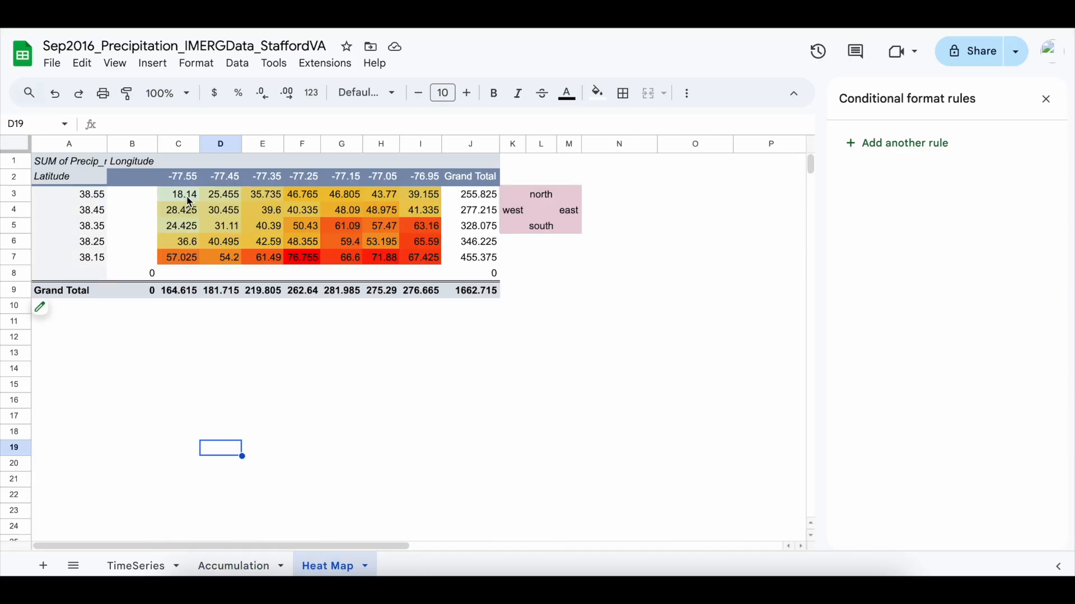